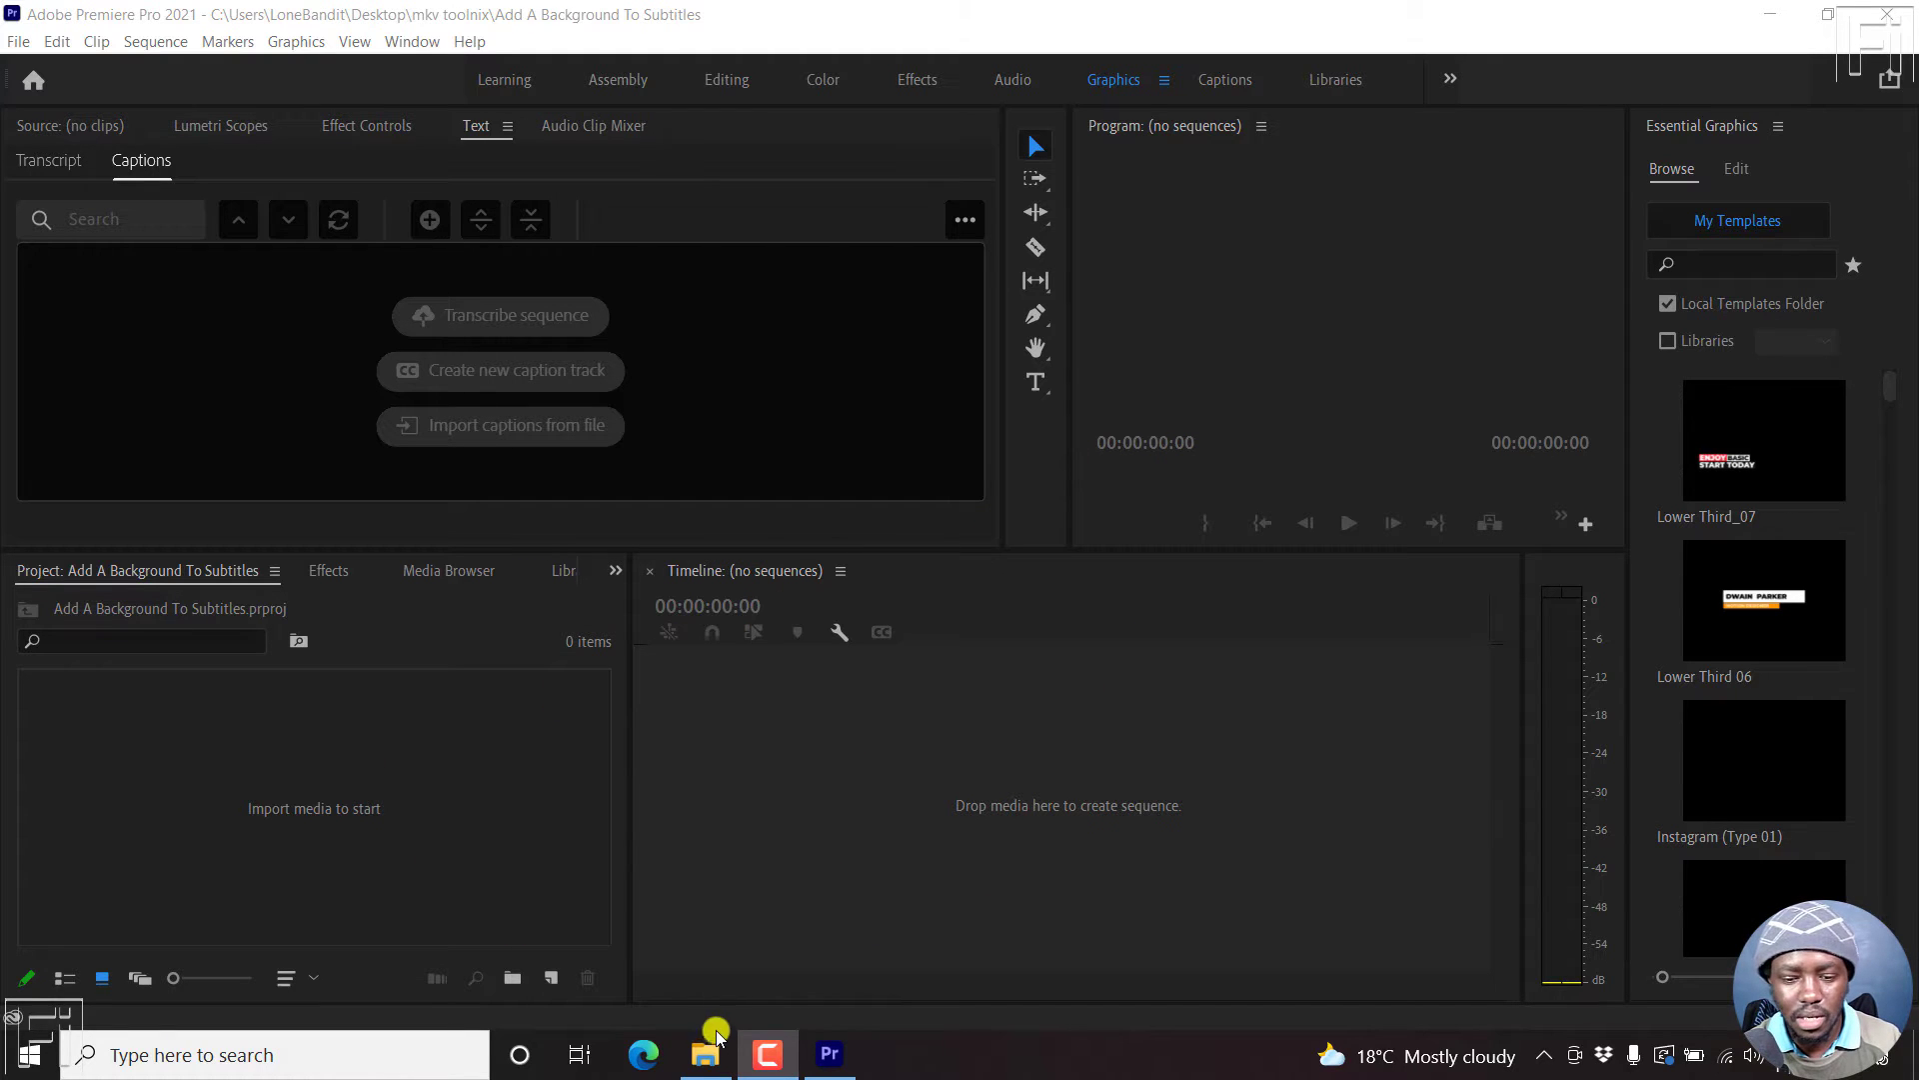
Import the [UPDATE] MP4 video and its SRT subtitle file from Explorer into the Project panel.
left_click(711, 1068)
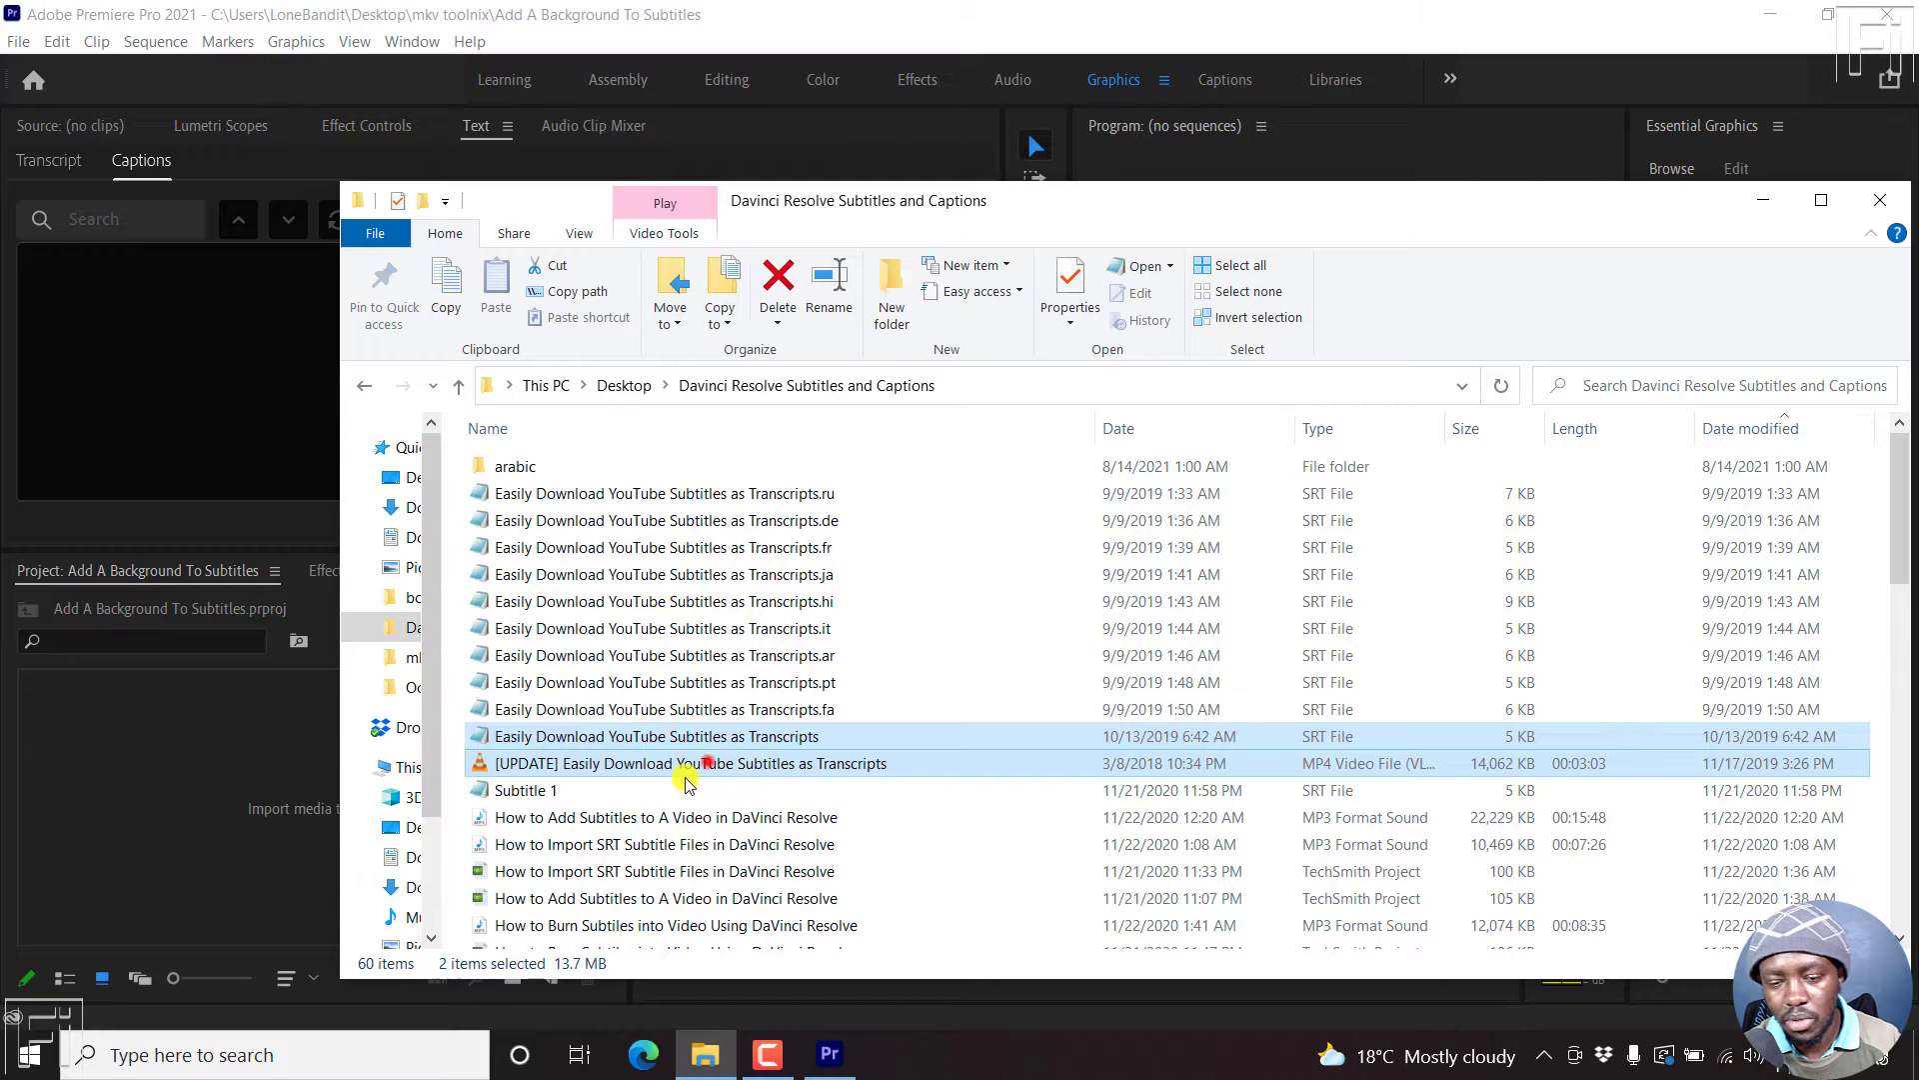
left_click_drag(708, 763, 195, 797)
left_click(430, 77)
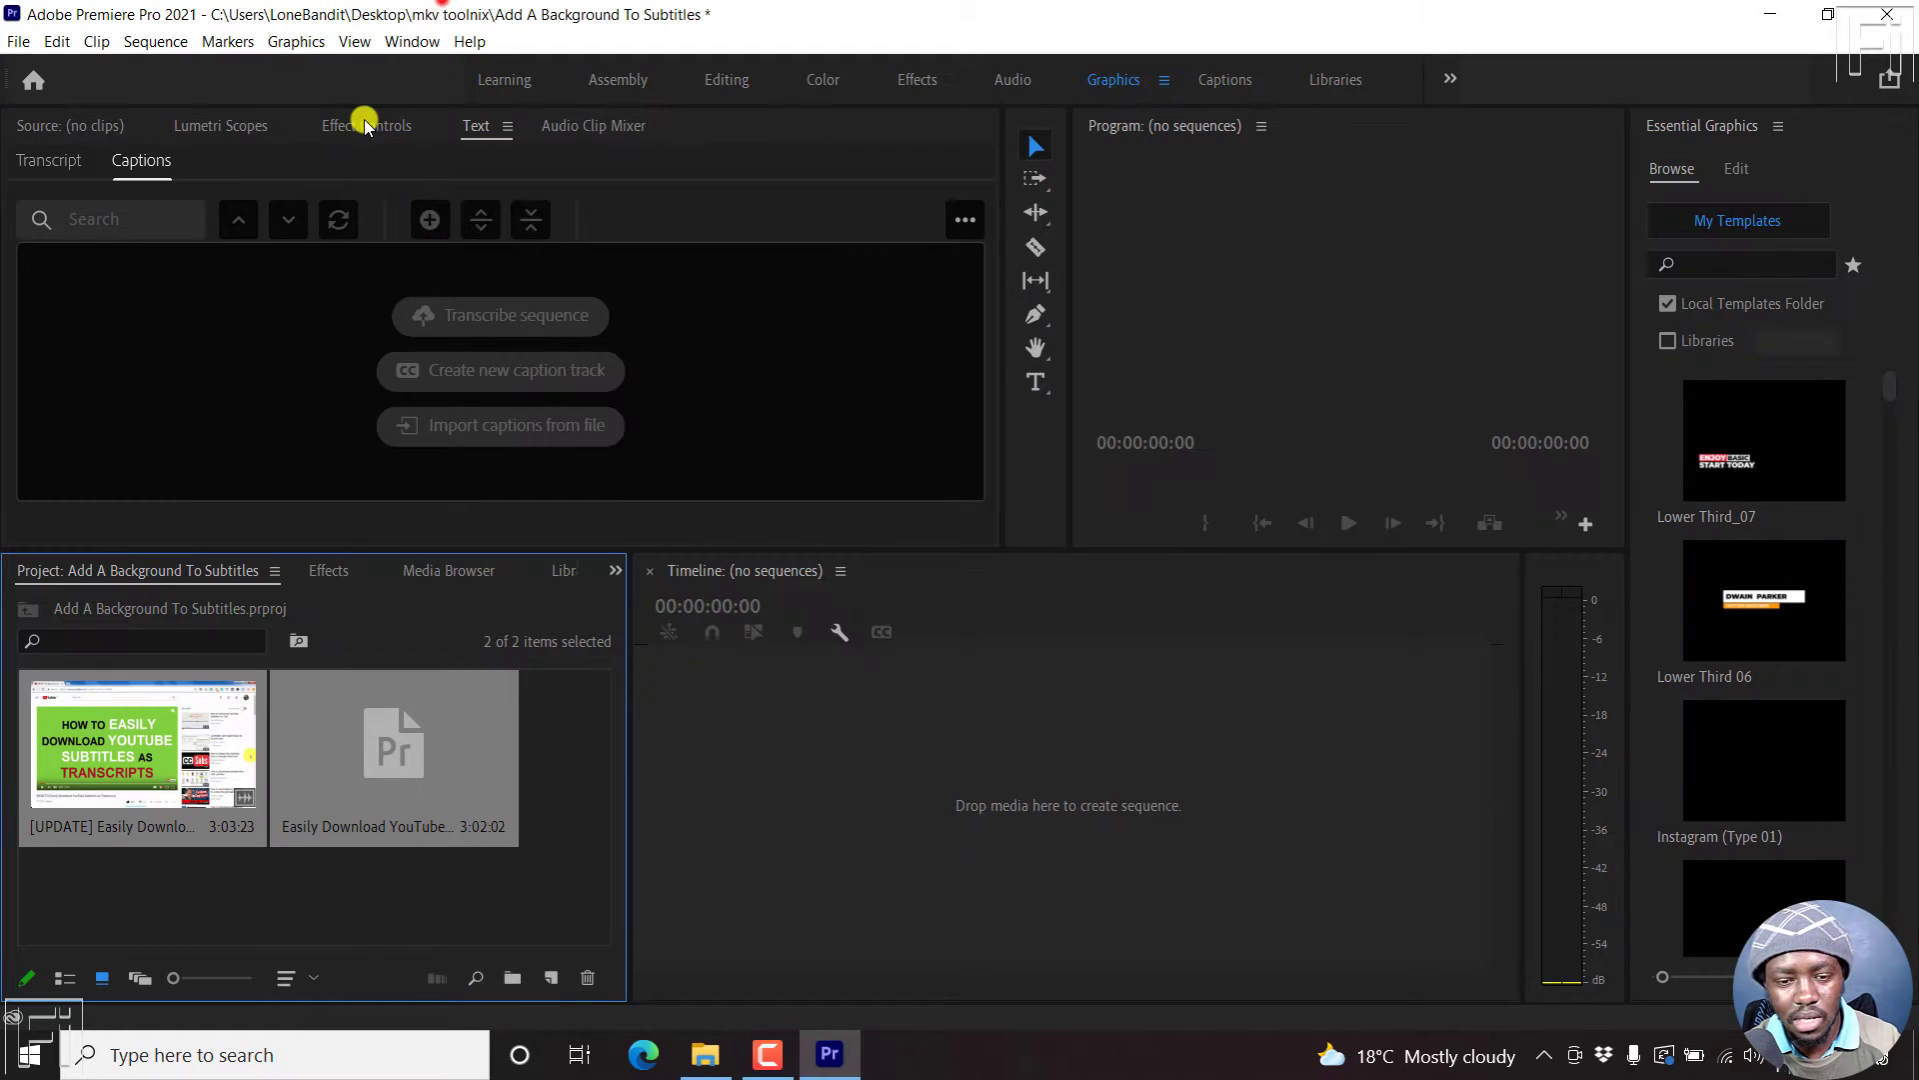
left_click(162, 782)
left_click(436, 771)
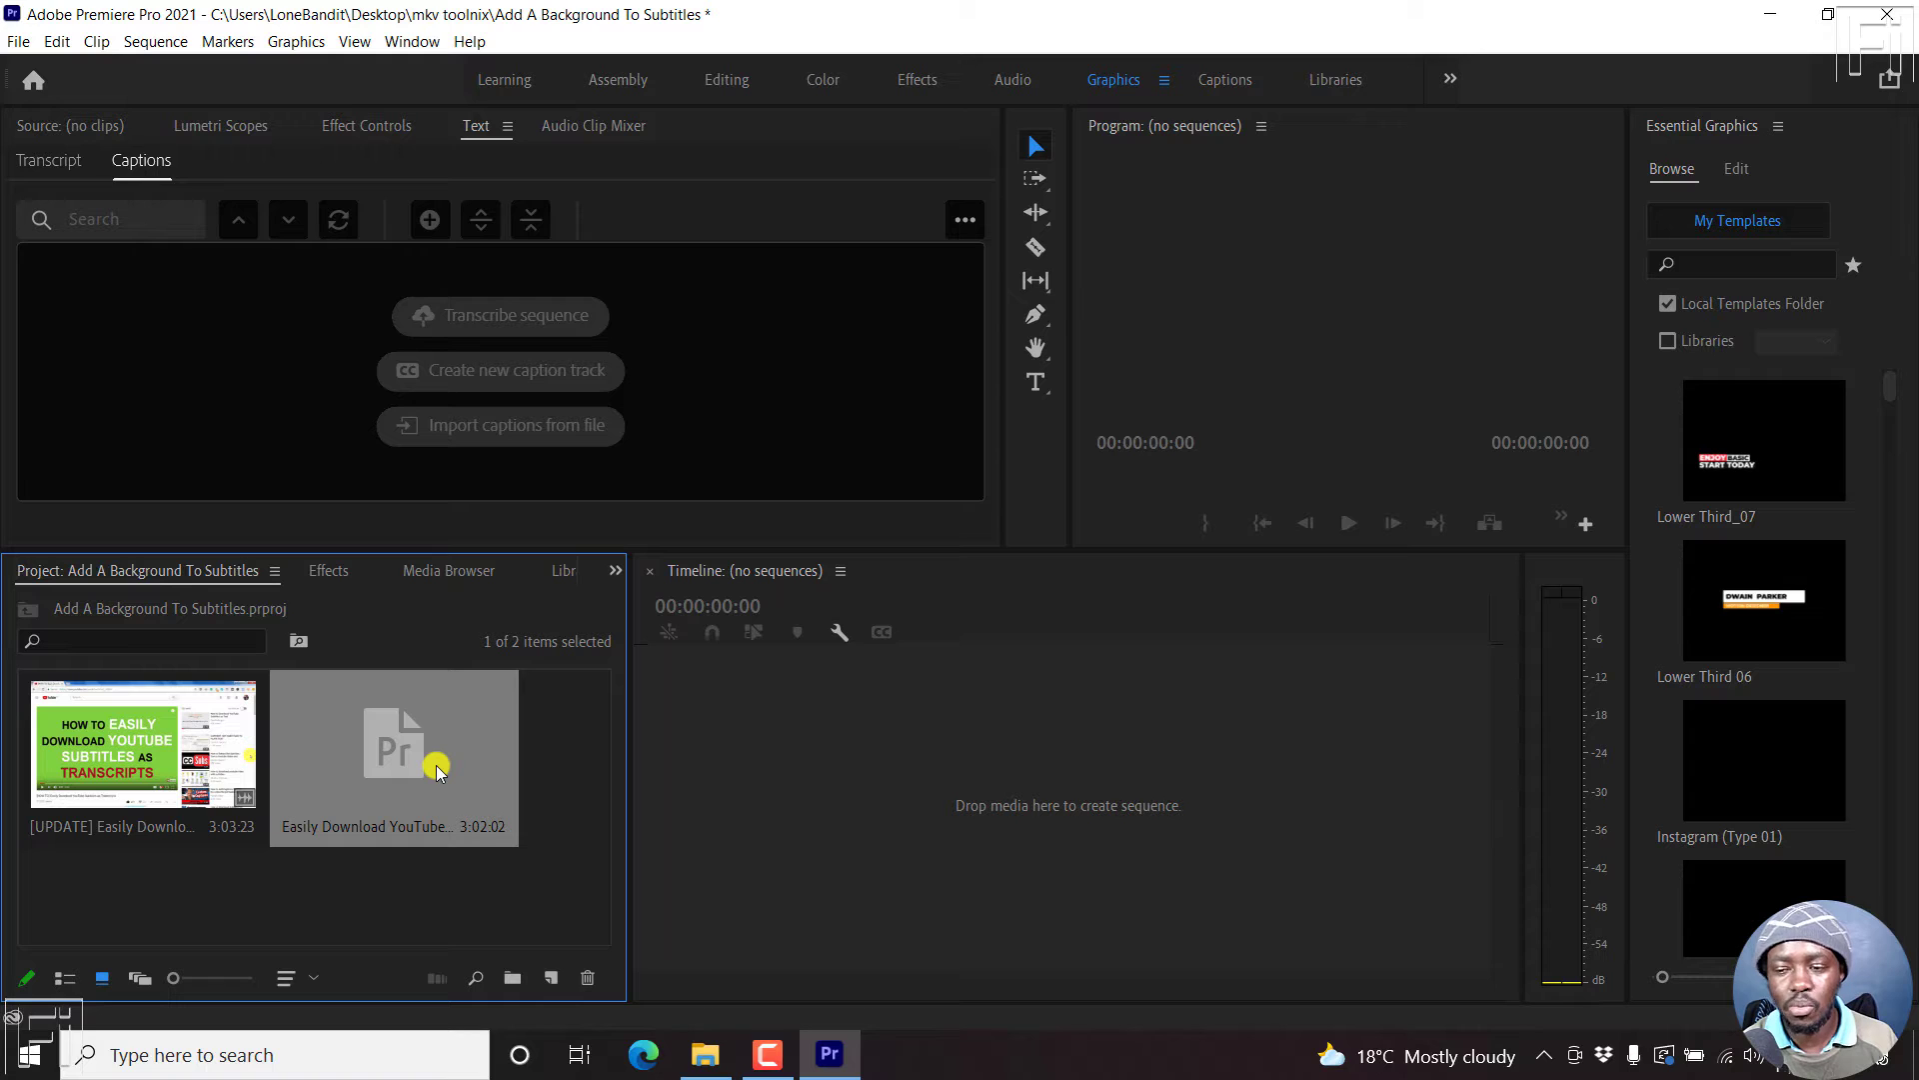
Build a new sequence from the [UPDATE] video clip and widen the Program monitor.
left_click(151, 742)
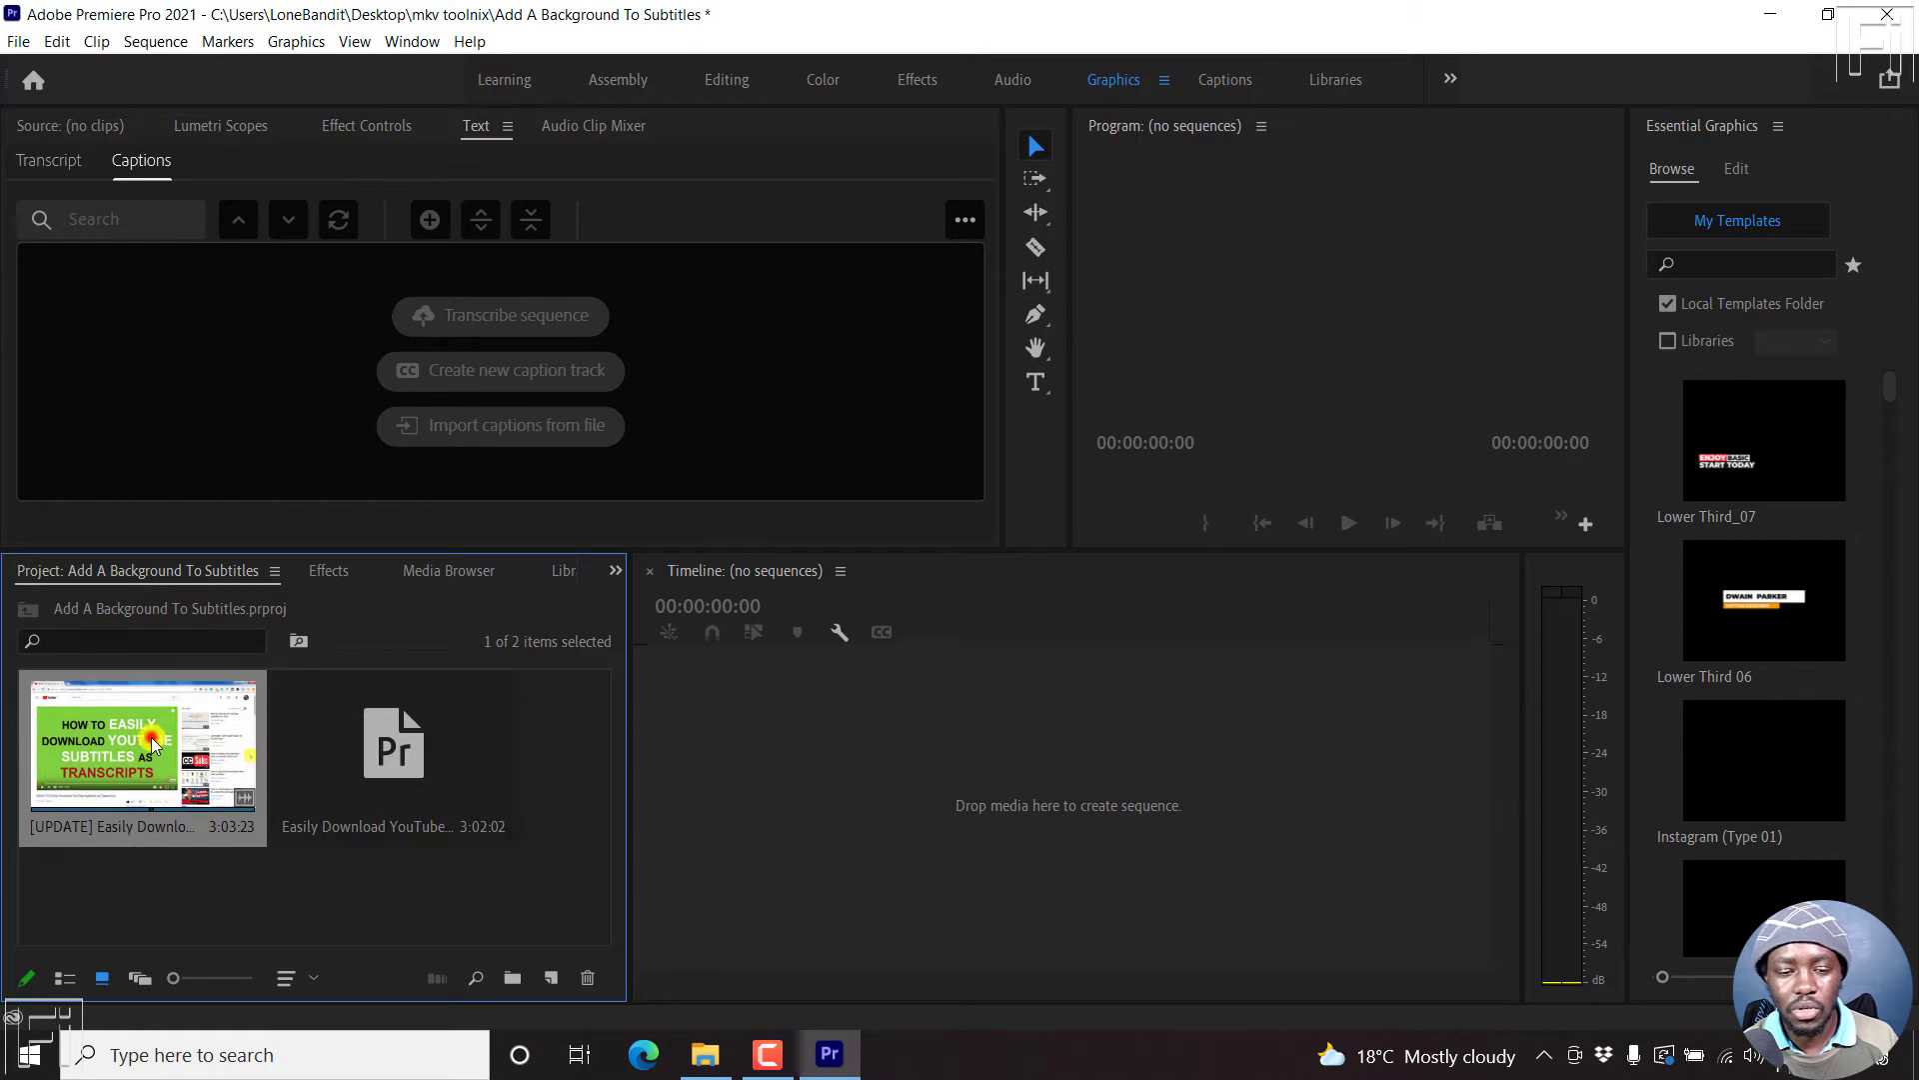
right_click(152, 742)
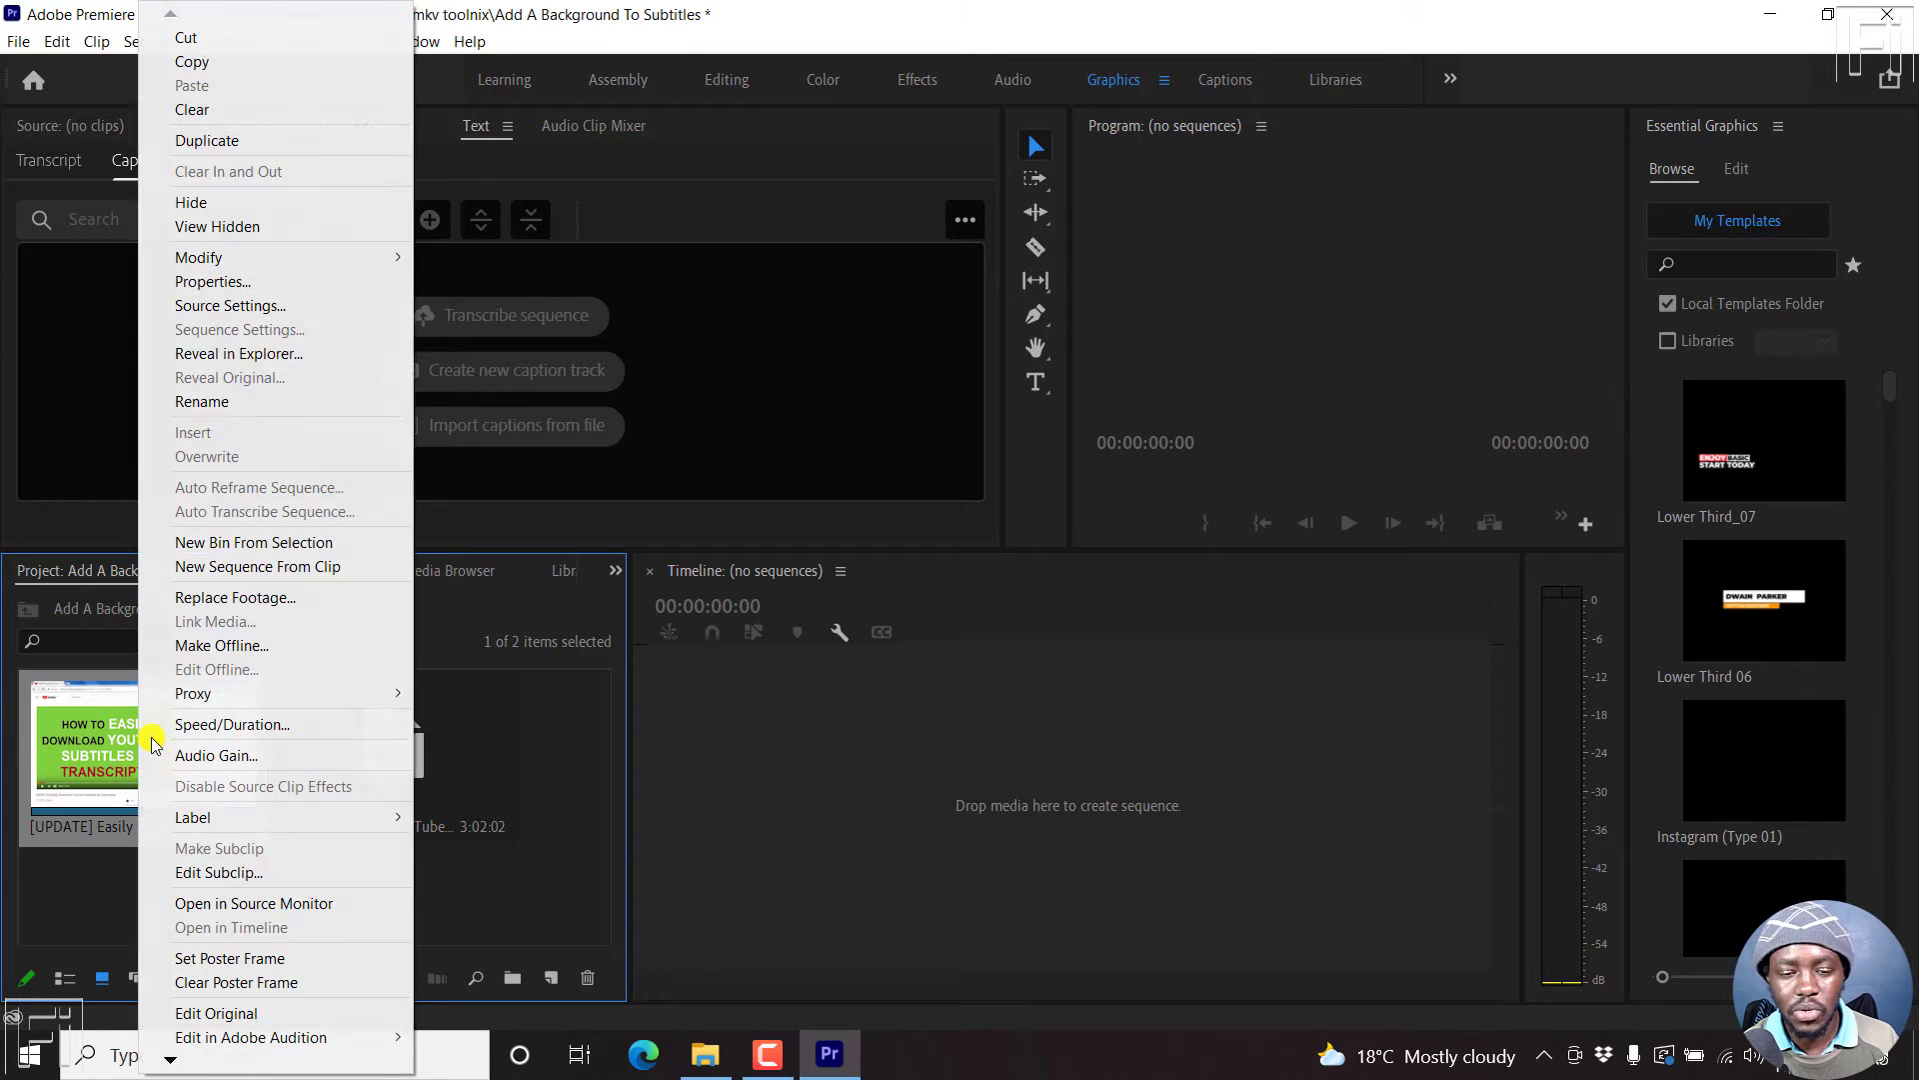
left_click(254, 566)
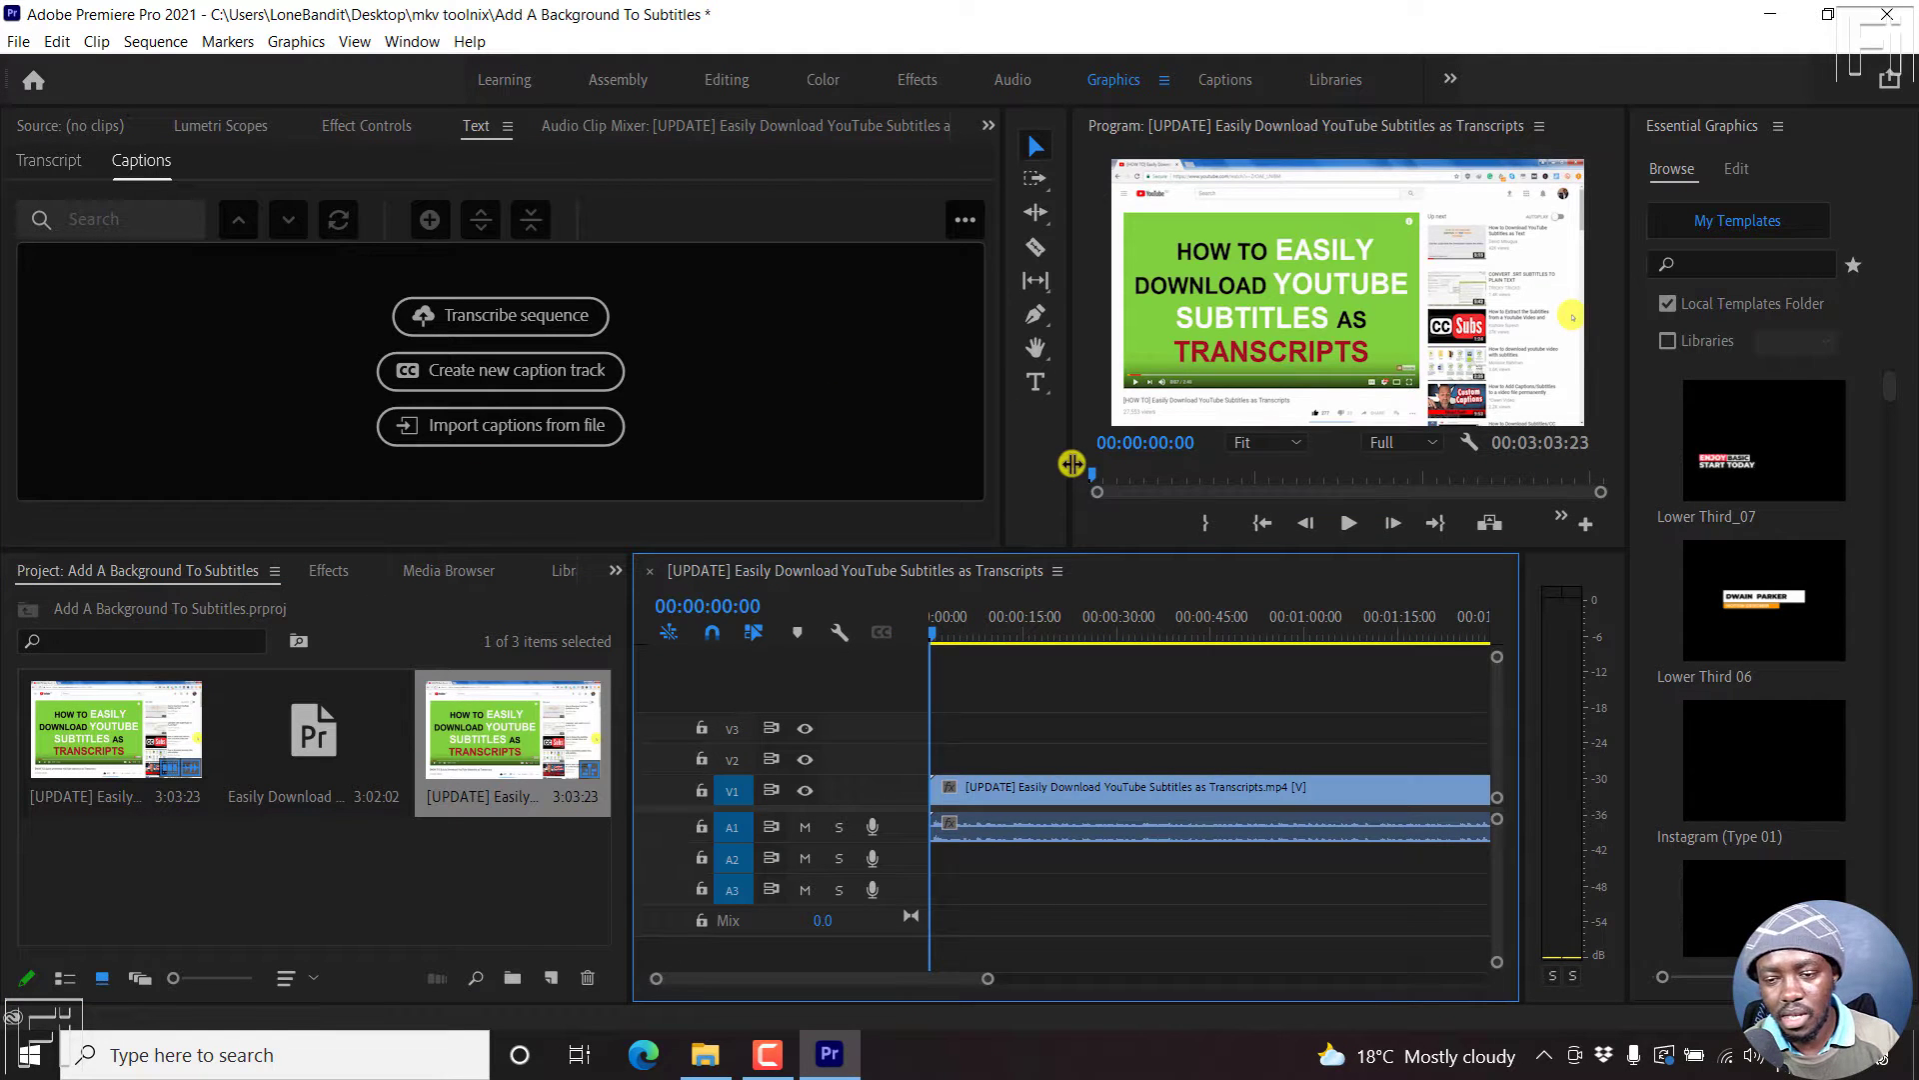
left_click_drag(1072, 463, 646, 469)
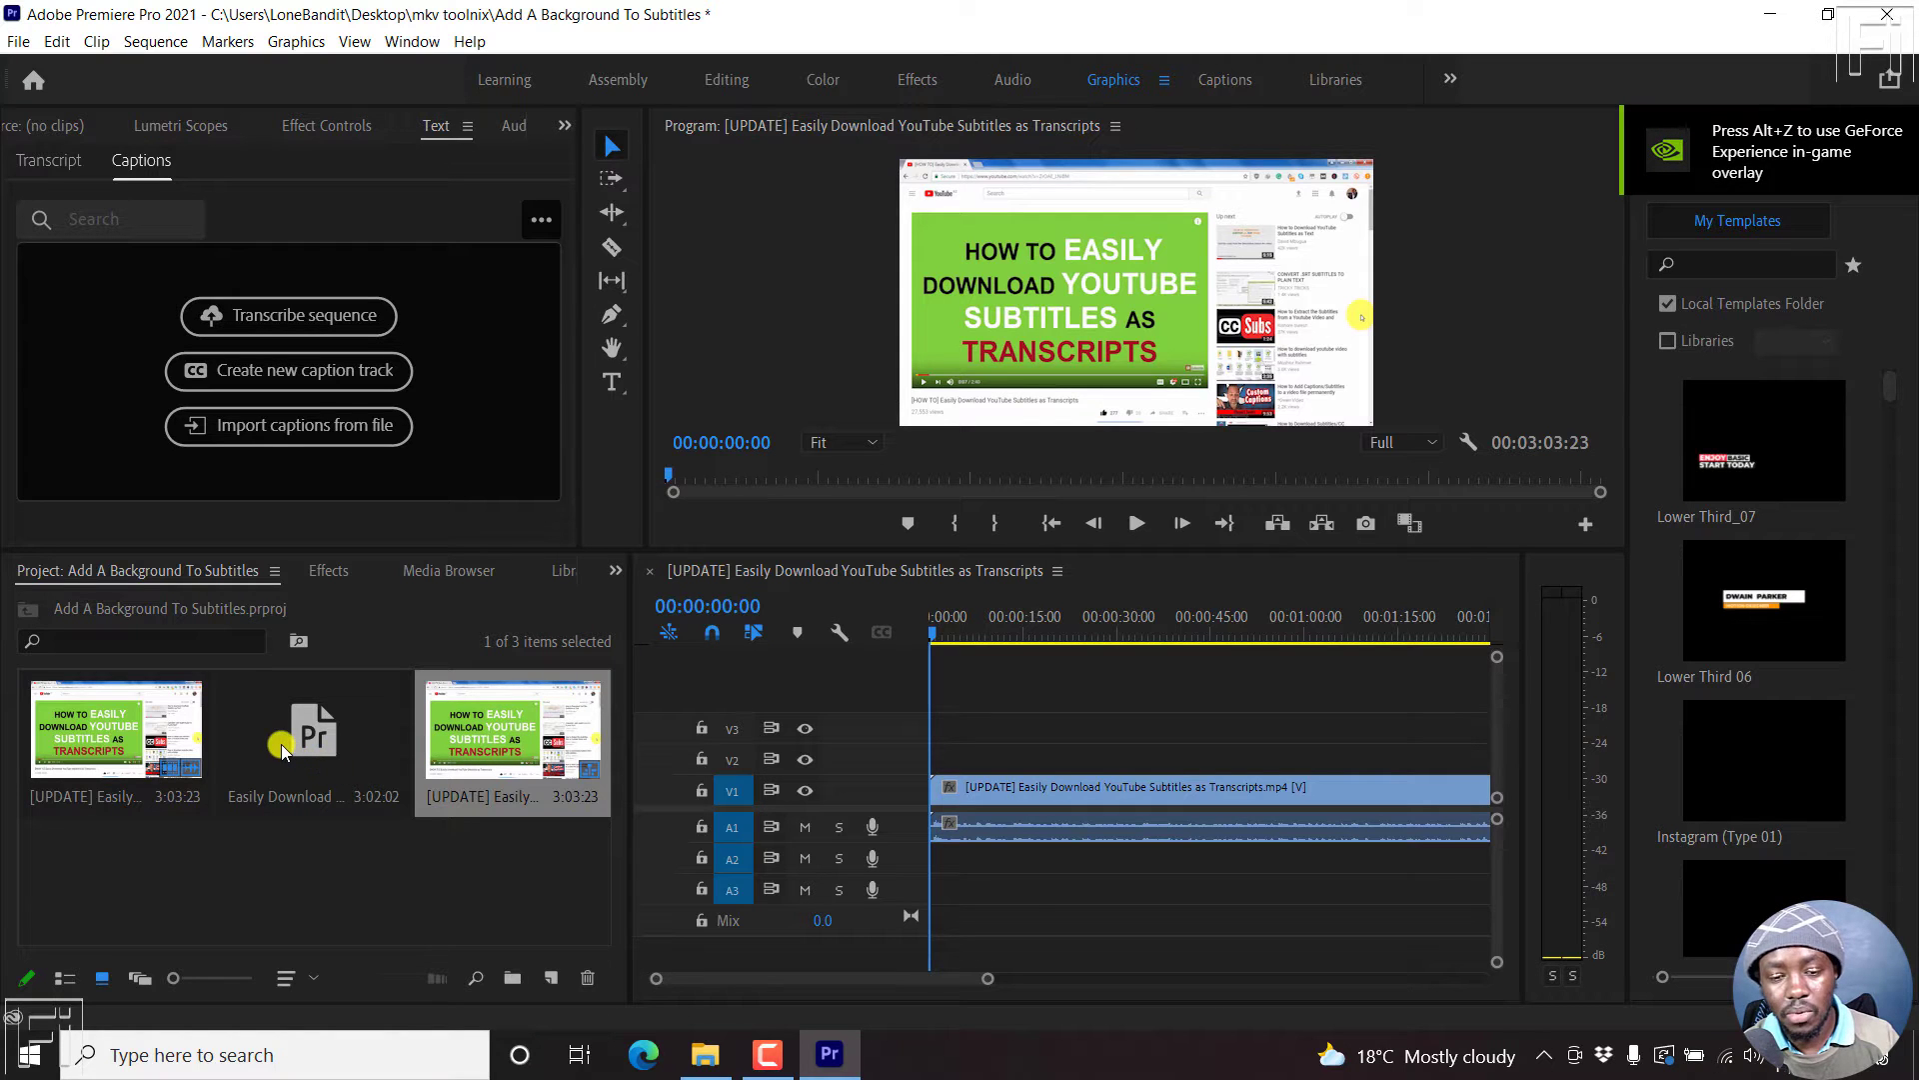
Drop the SRT file onto the timeline and create a caption track in Subtitle format.
left_click_drag(285, 749, 931, 718)
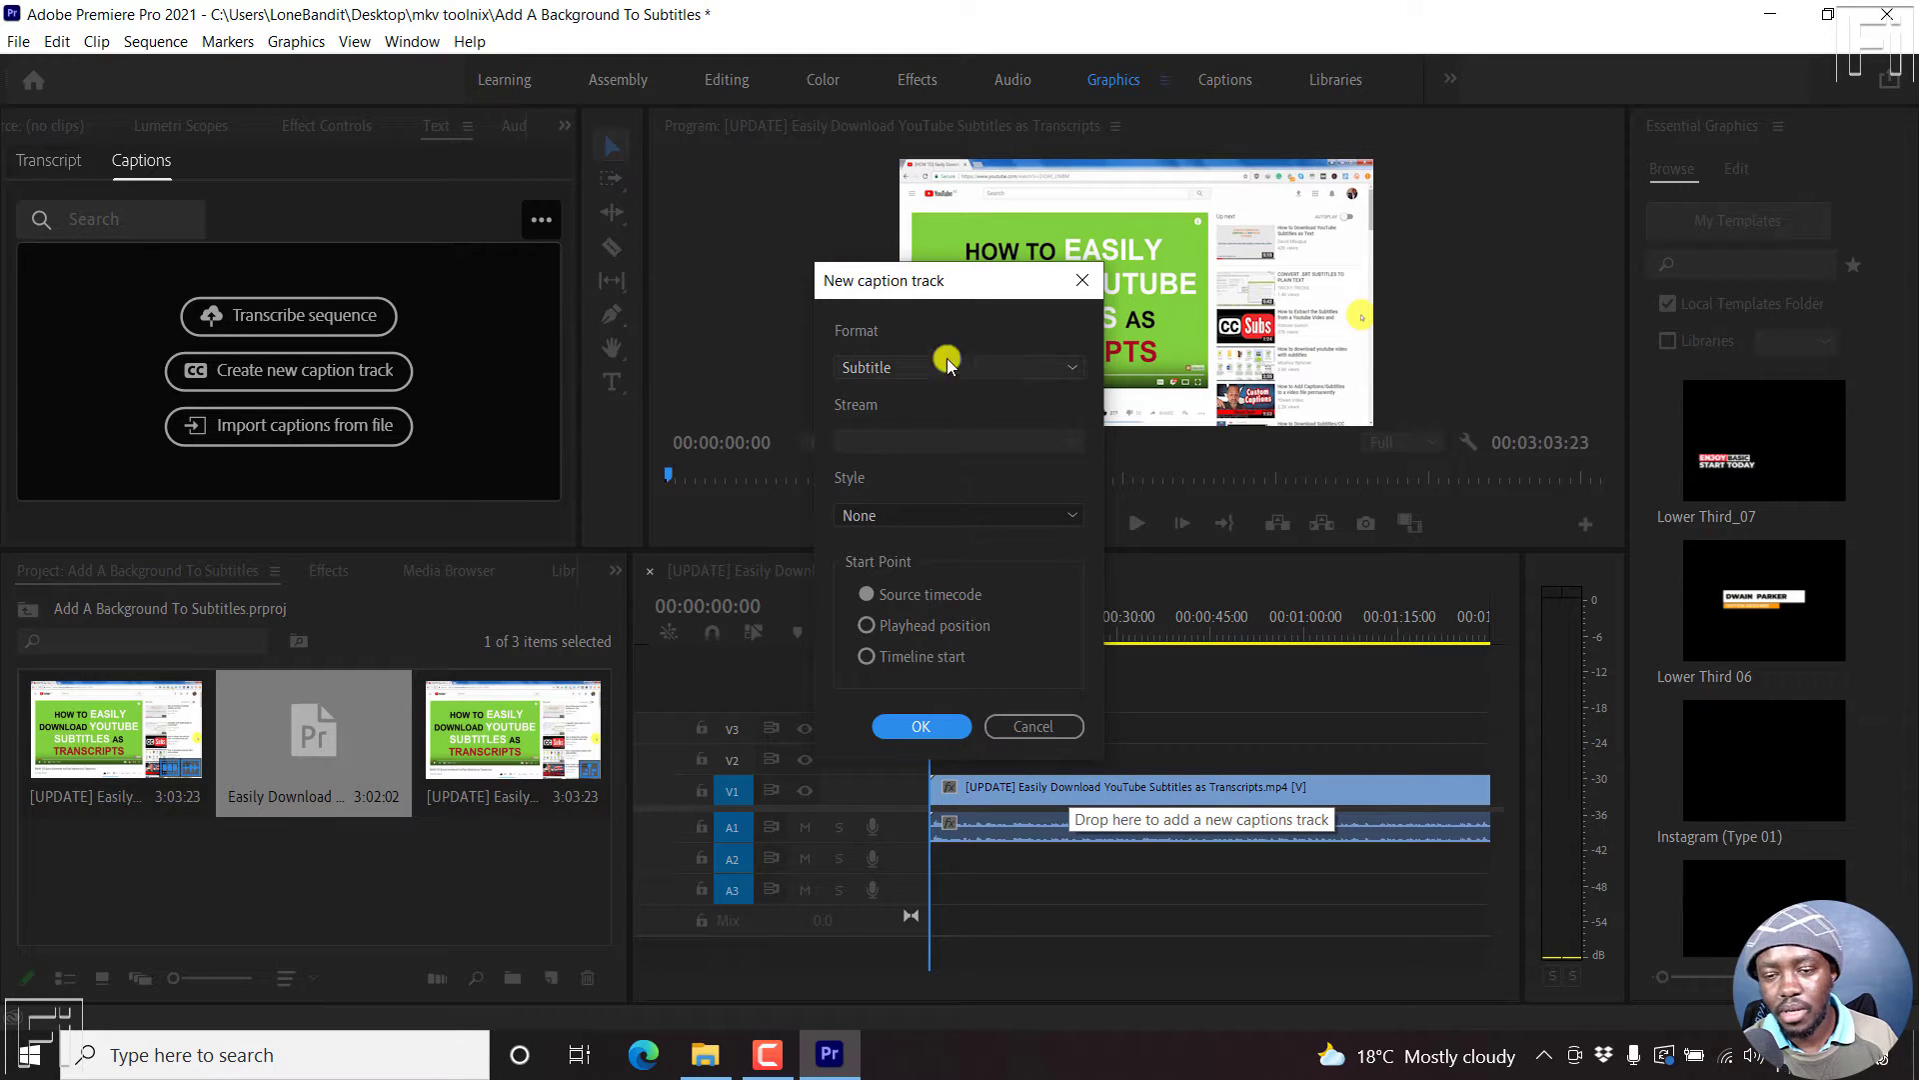
left_click(1073, 375)
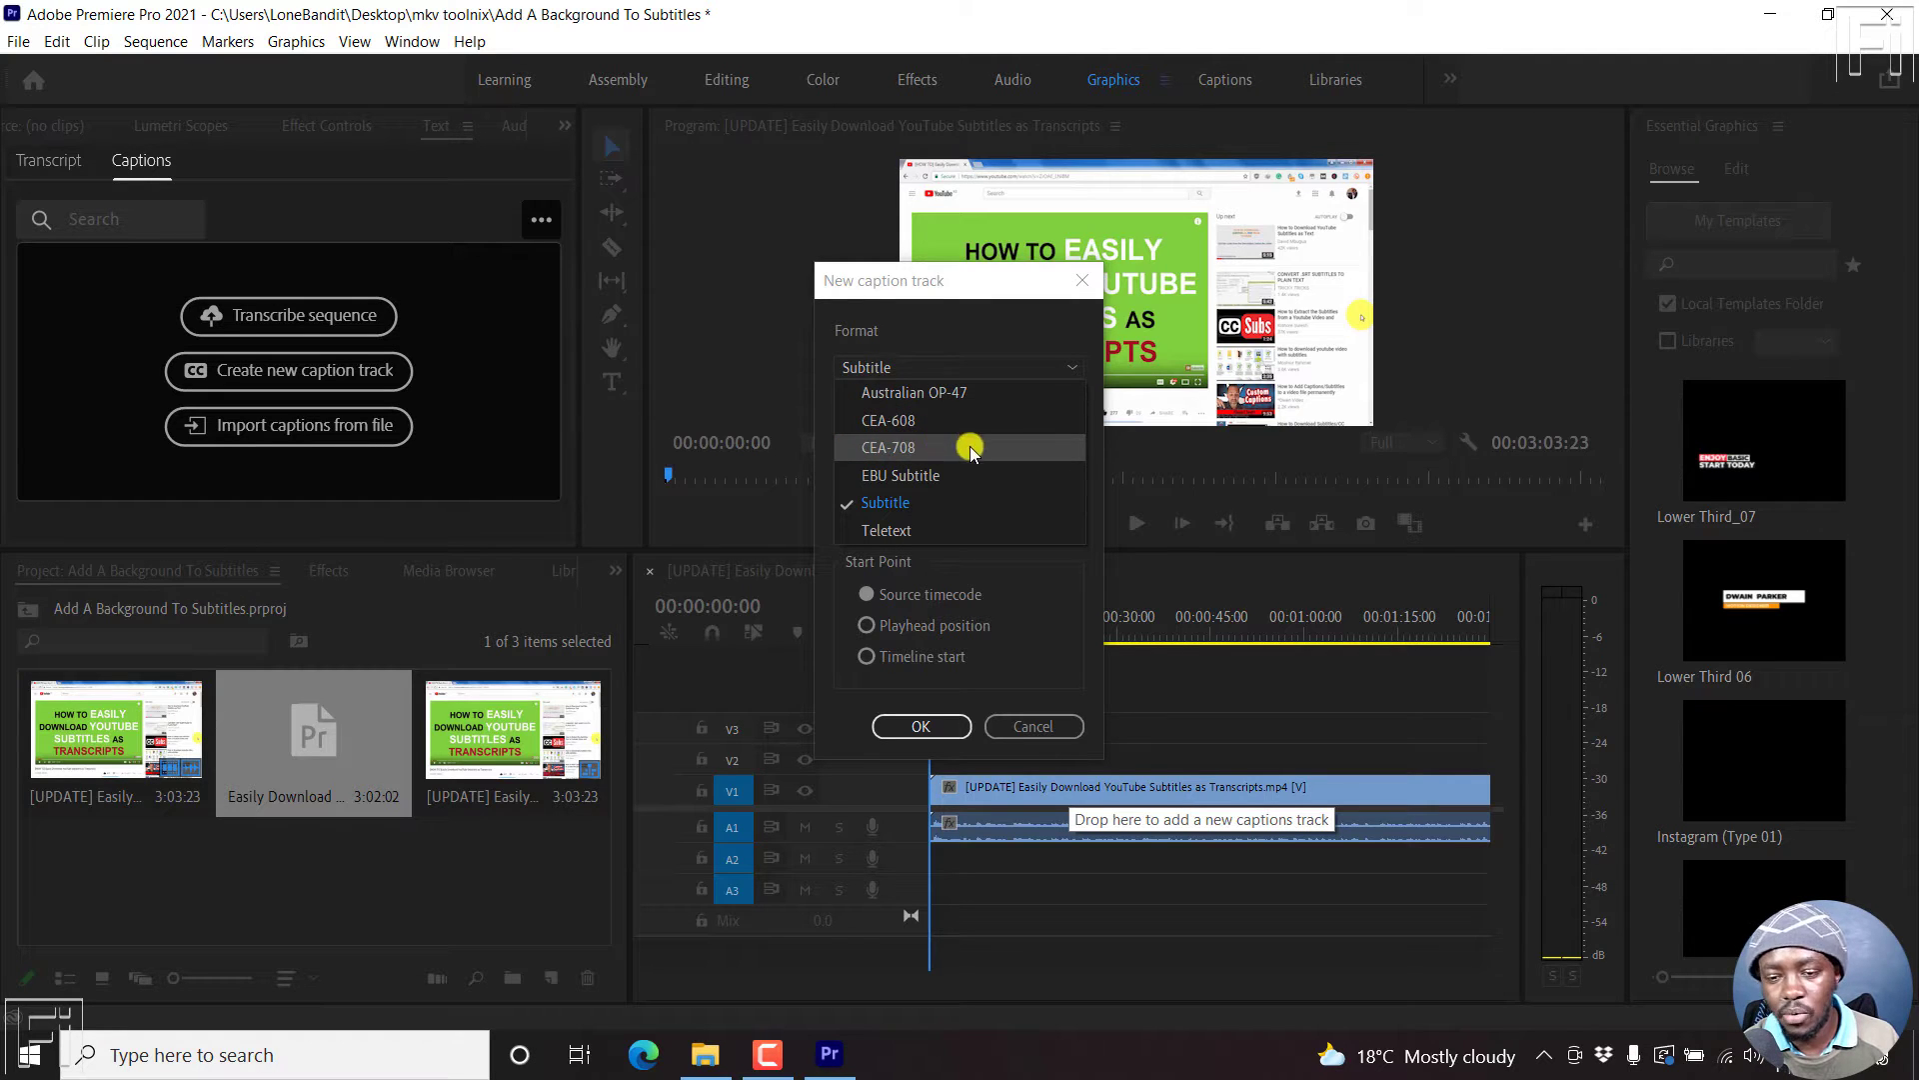
left_click(893, 503)
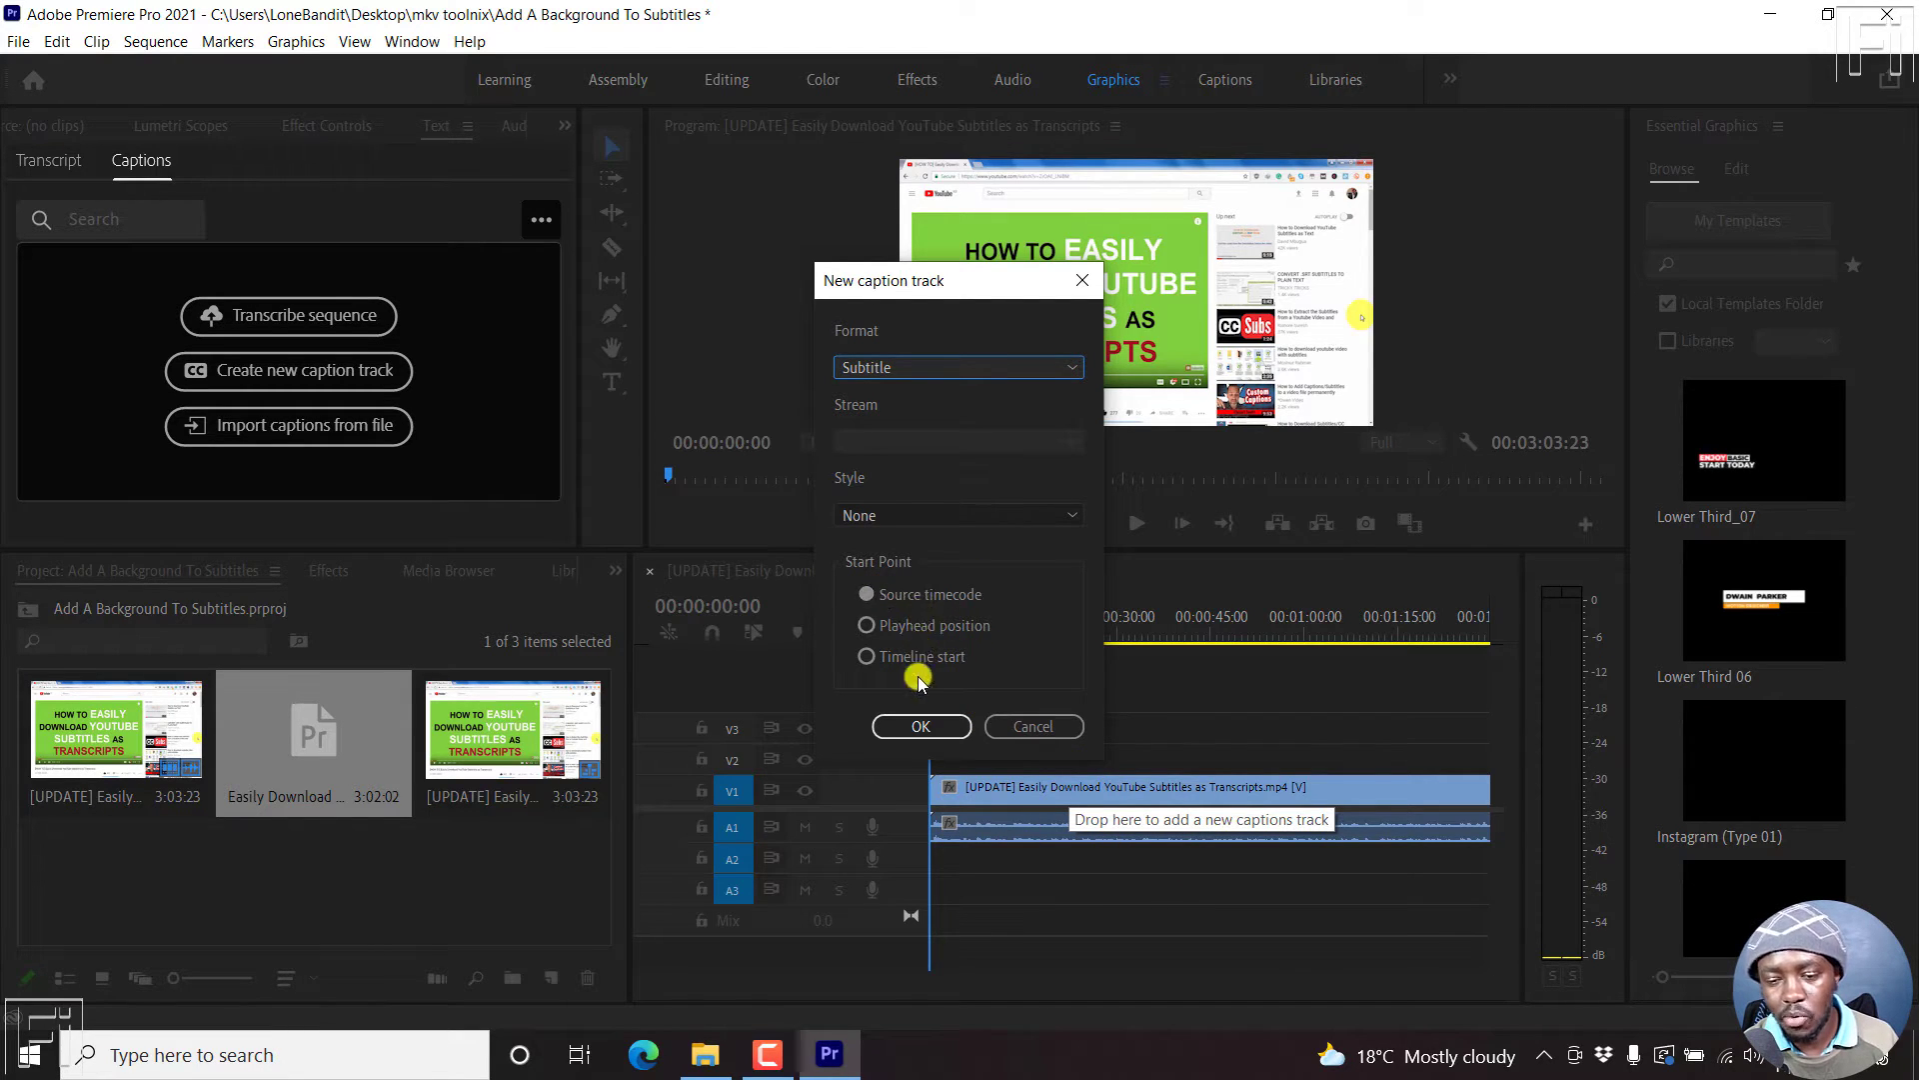
left_click(910, 723)
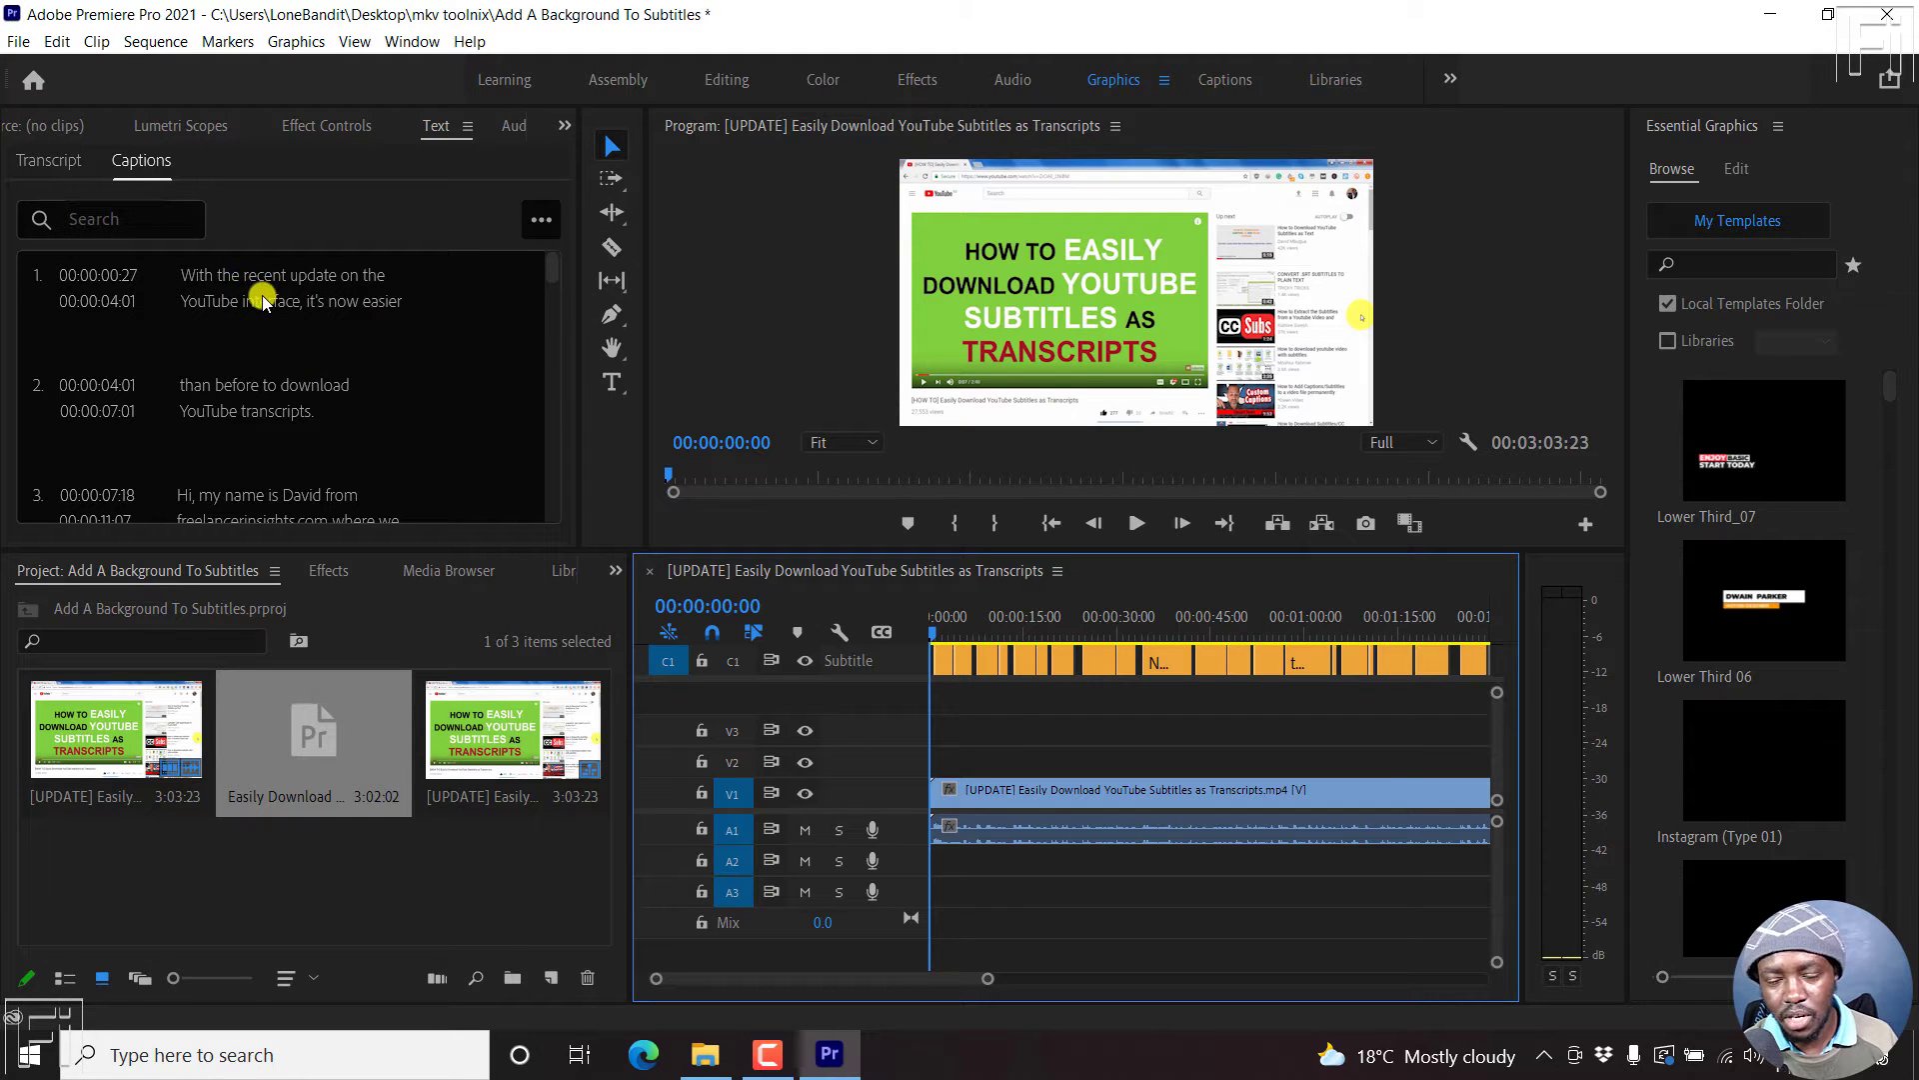
Switch to the Graphics workspace so Essential Graphics shows the caption settings.
left_click(1111, 82)
left_click(1167, 84)
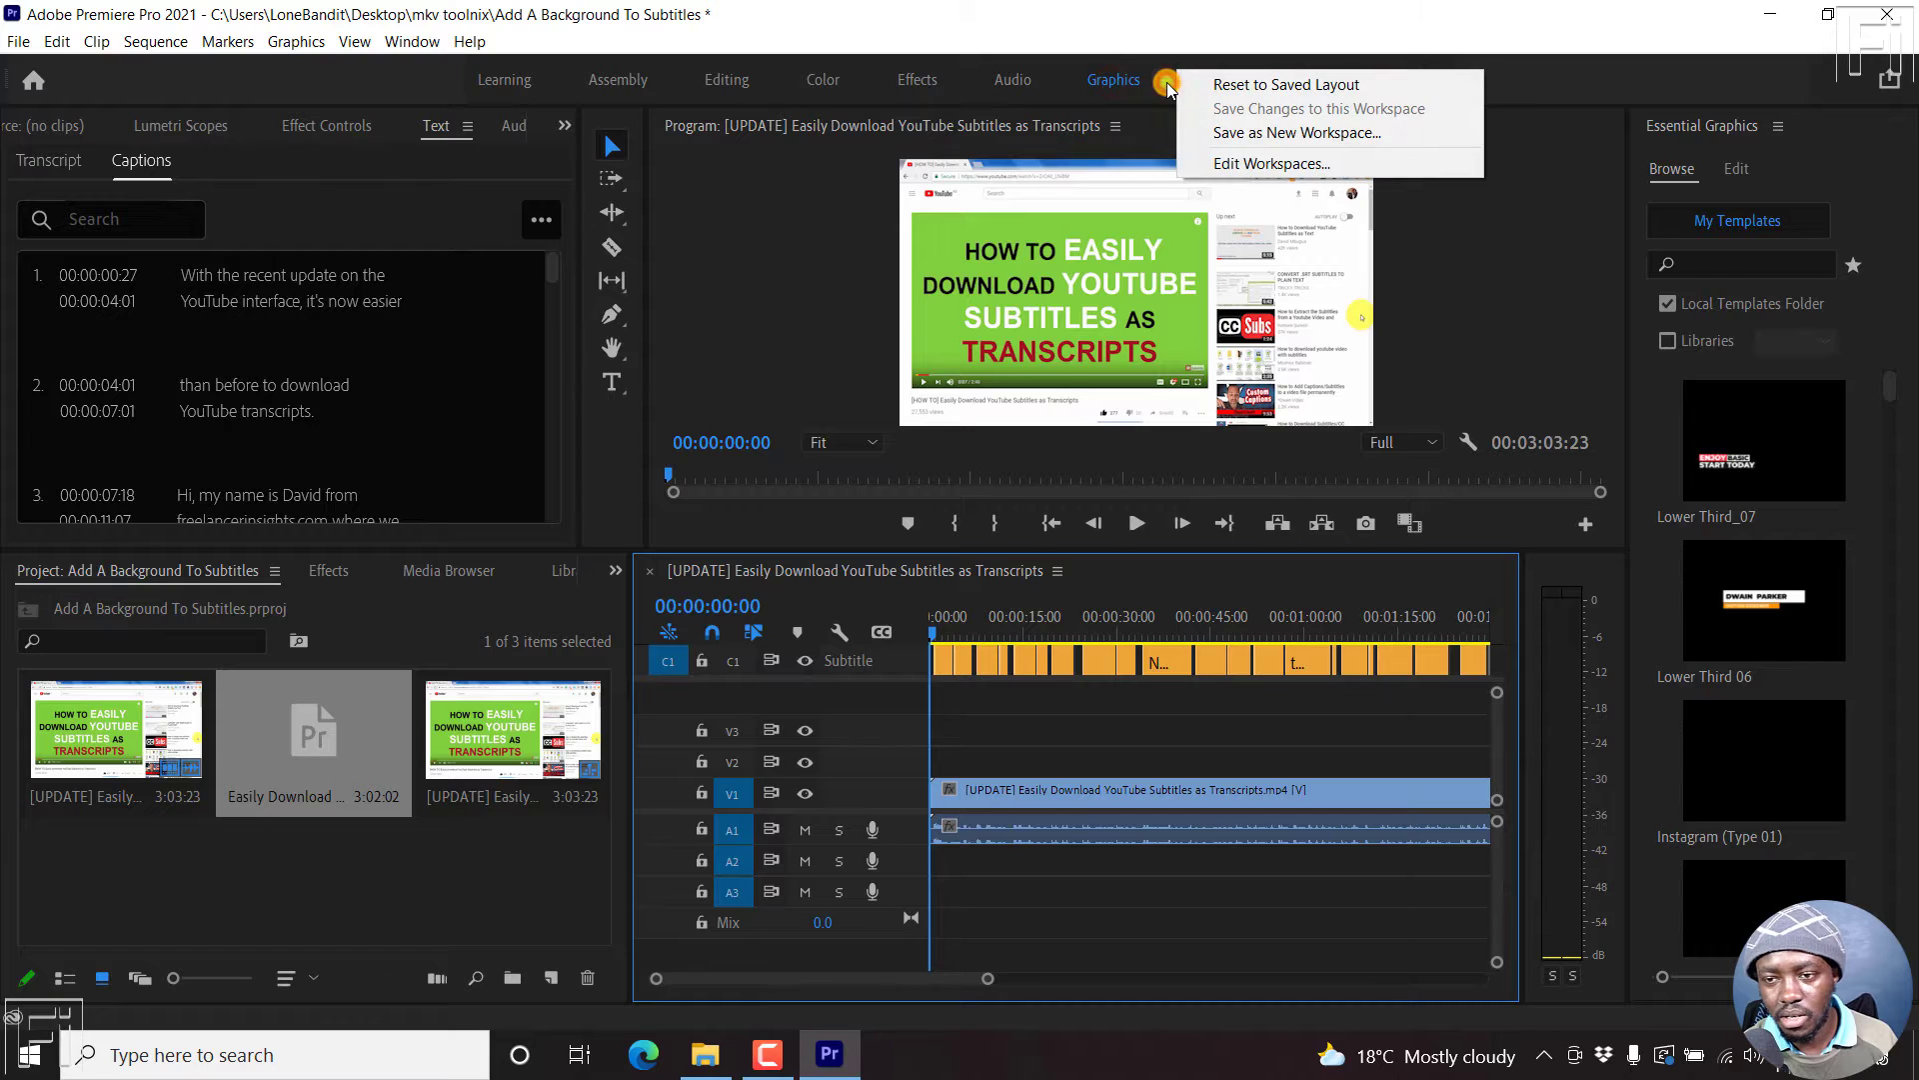
left_click(1113, 78)
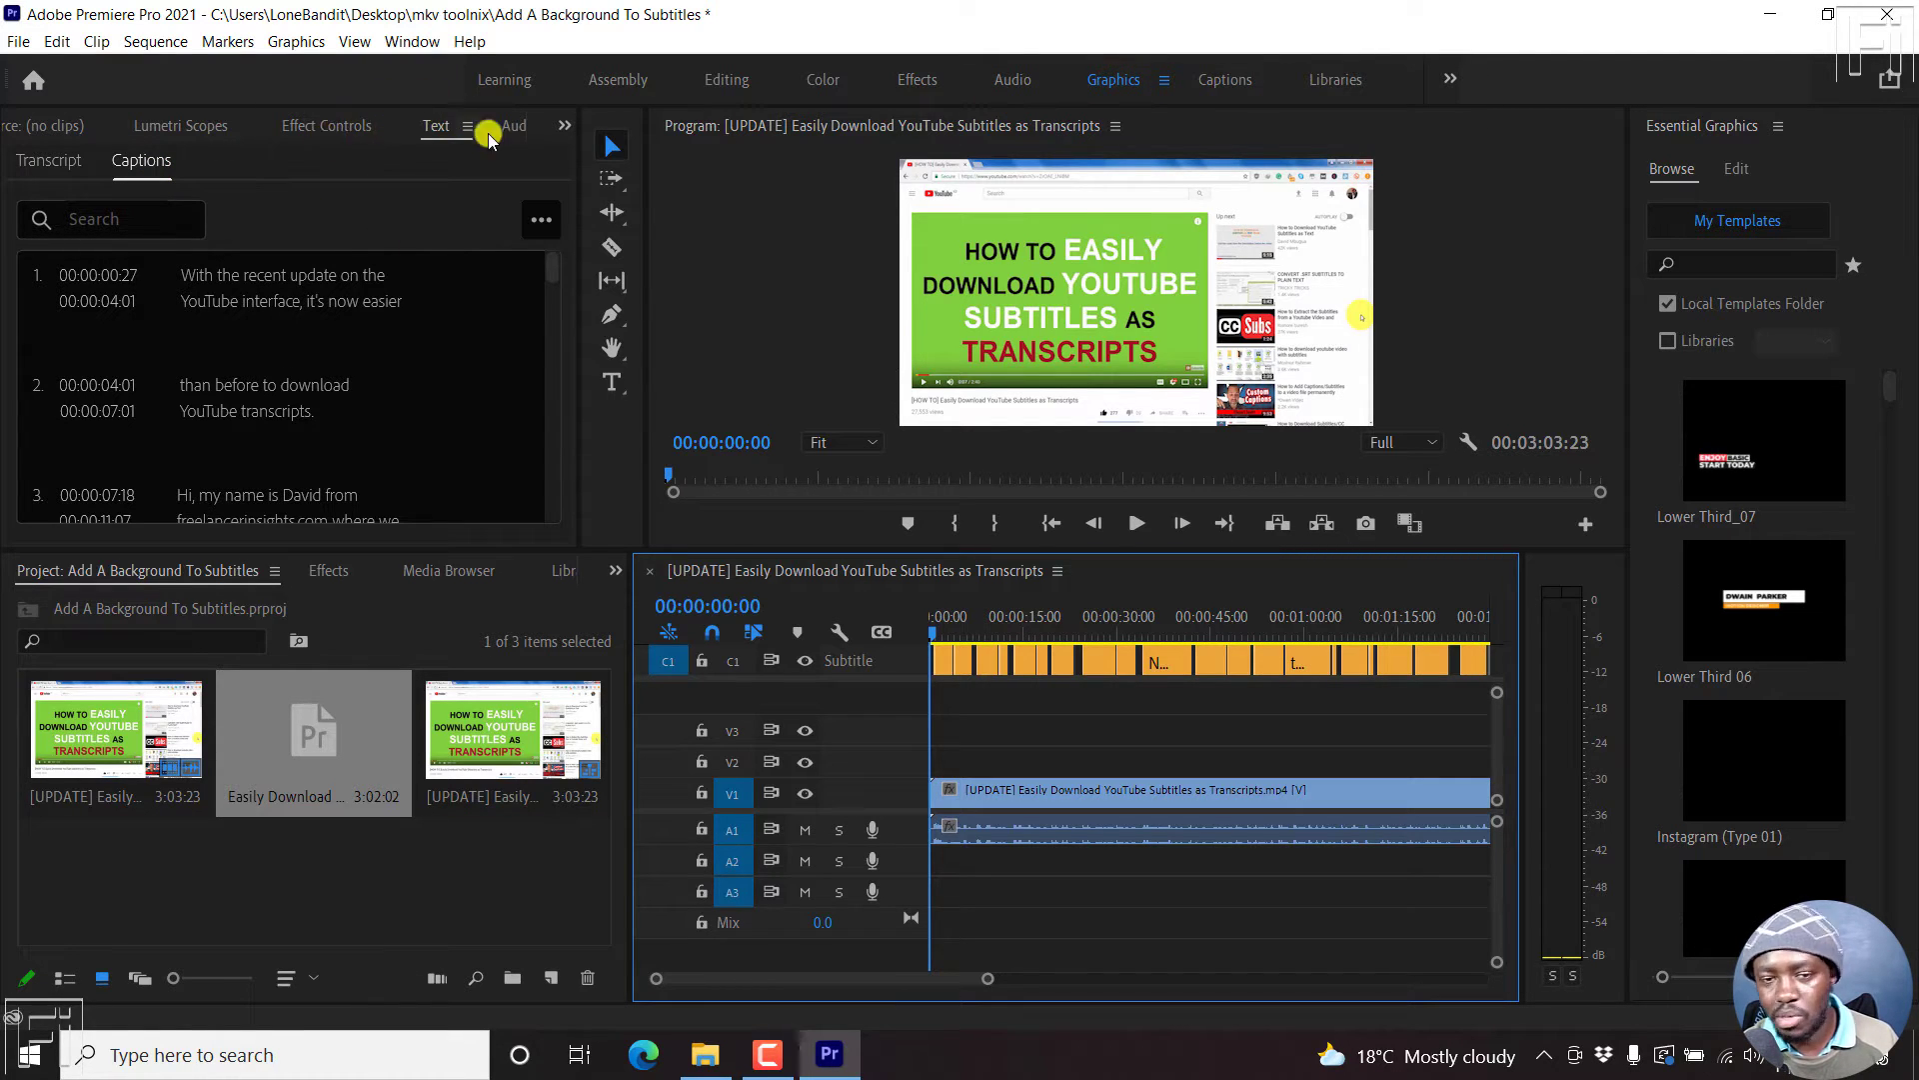
left_click(306, 302)
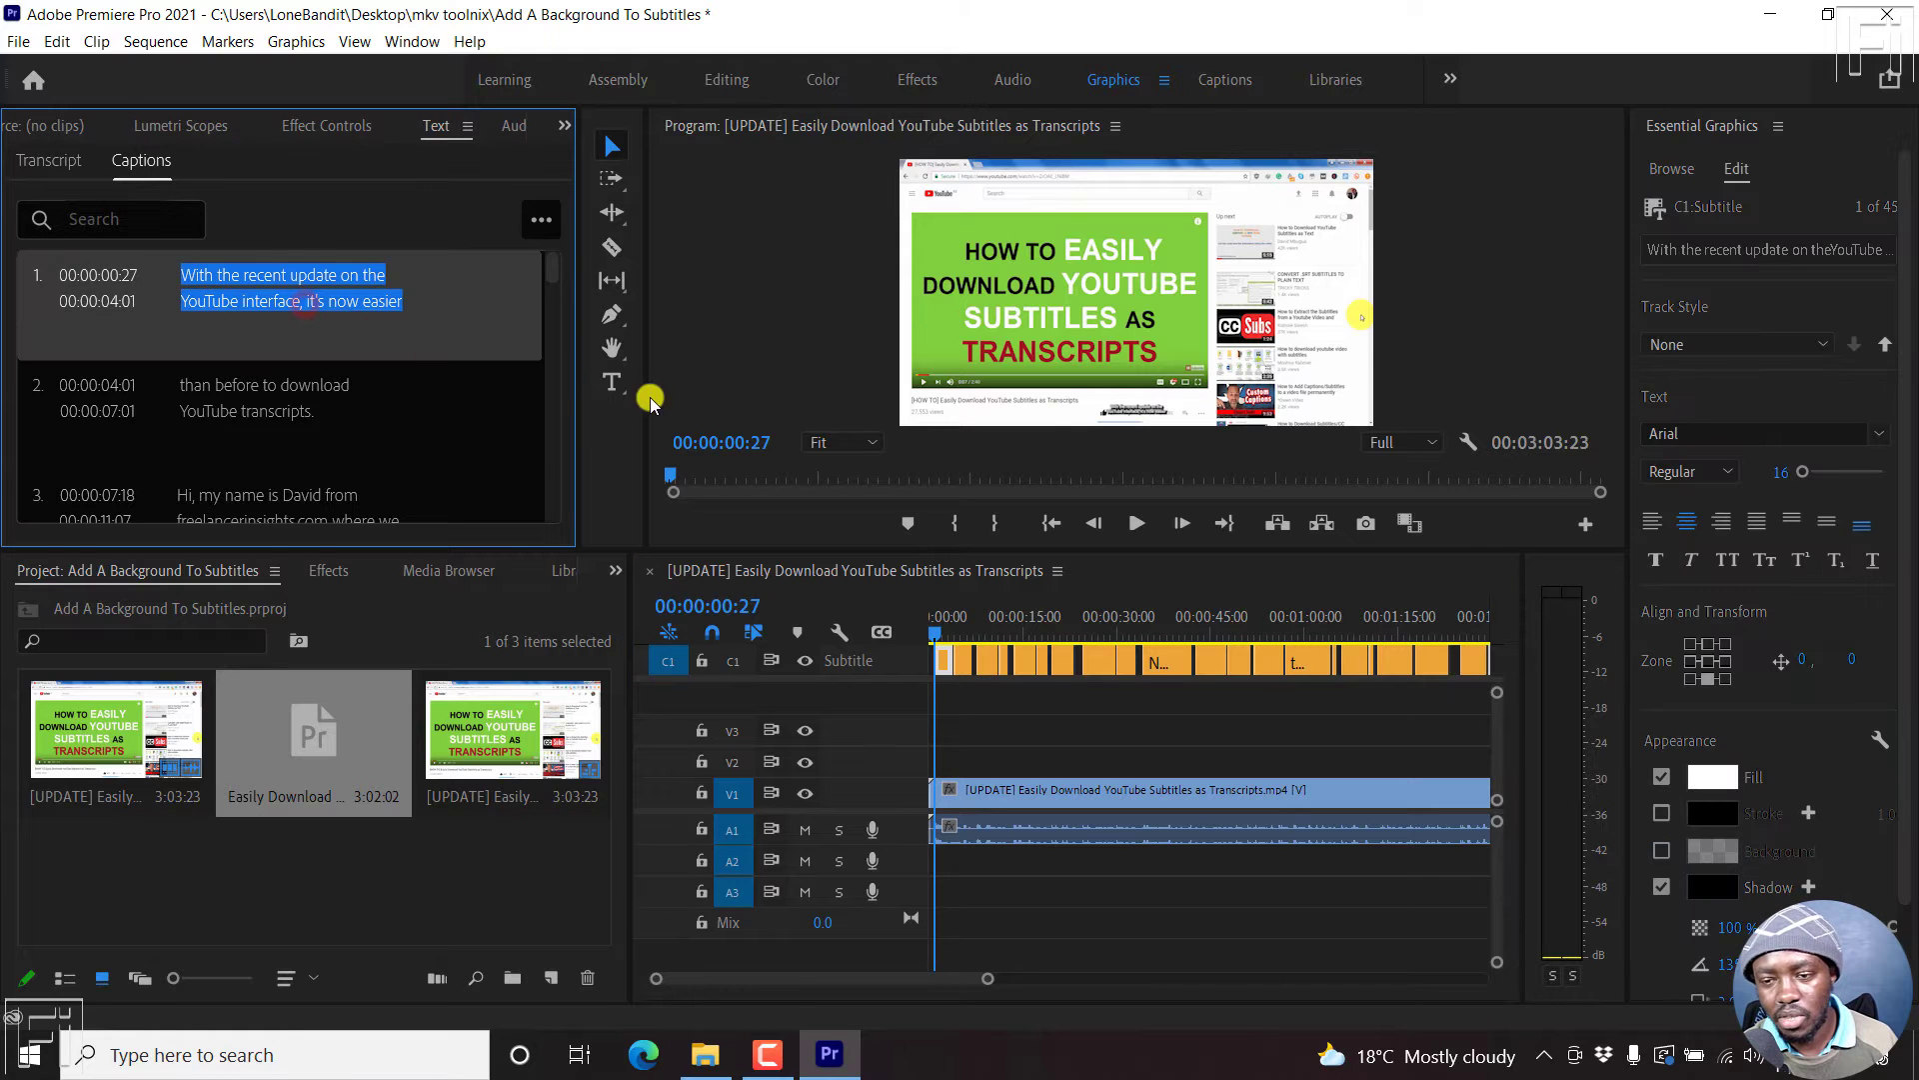
left_click_drag(942, 552, 943, 749)
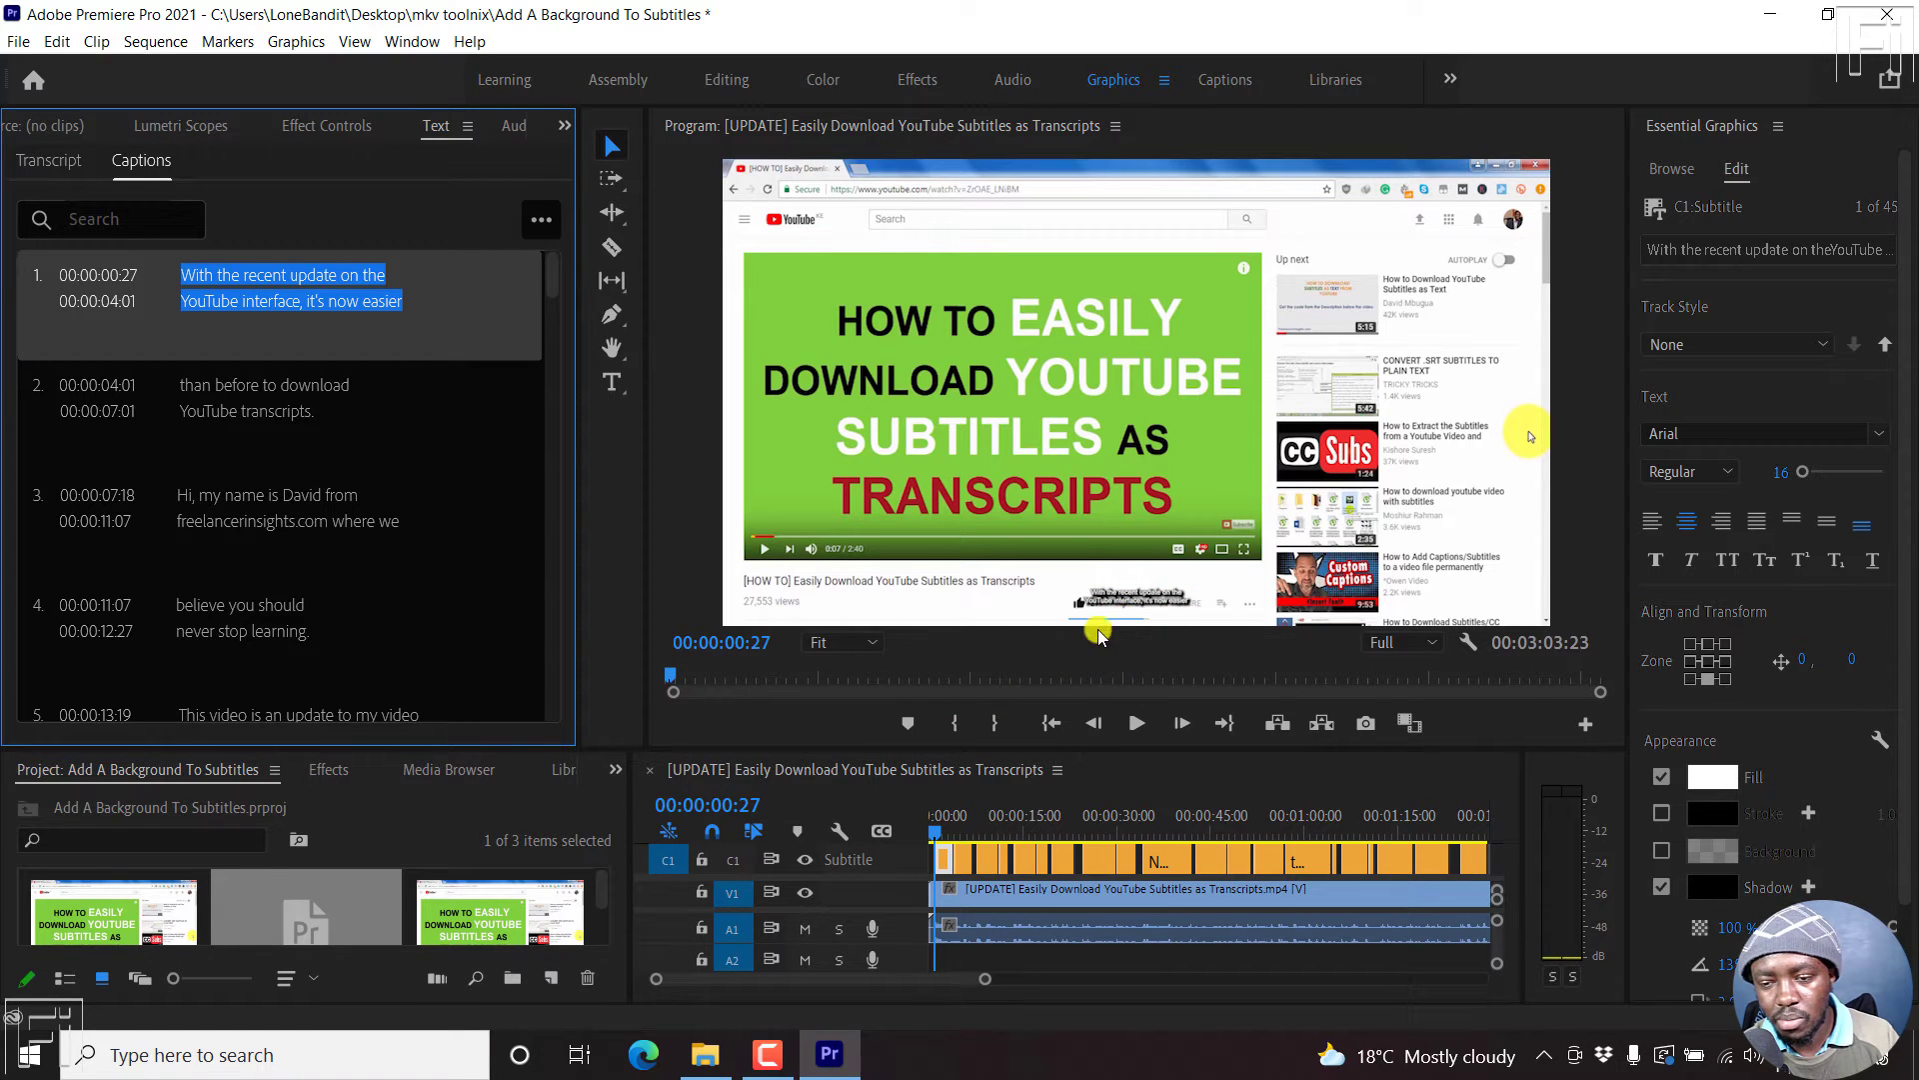
left_click_drag(1092, 750, 1058, 575)
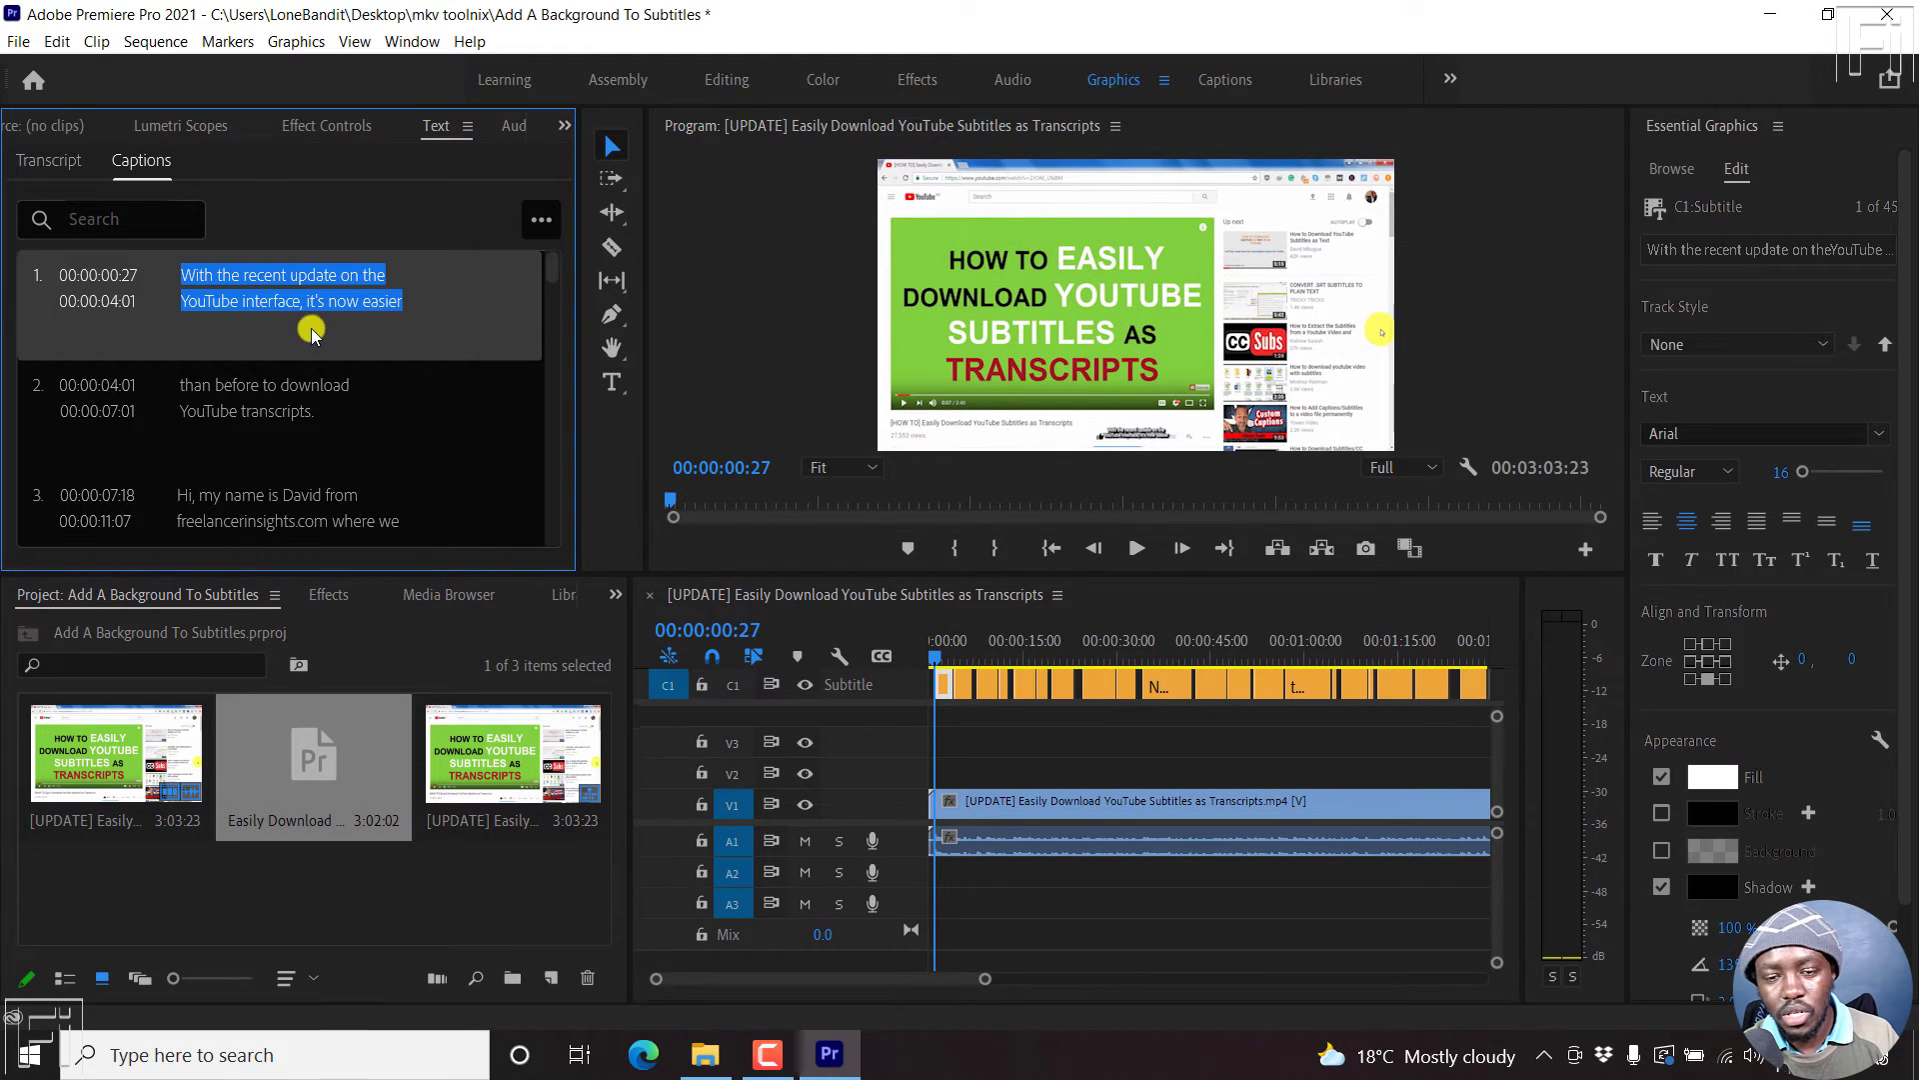
left_click(292, 398)
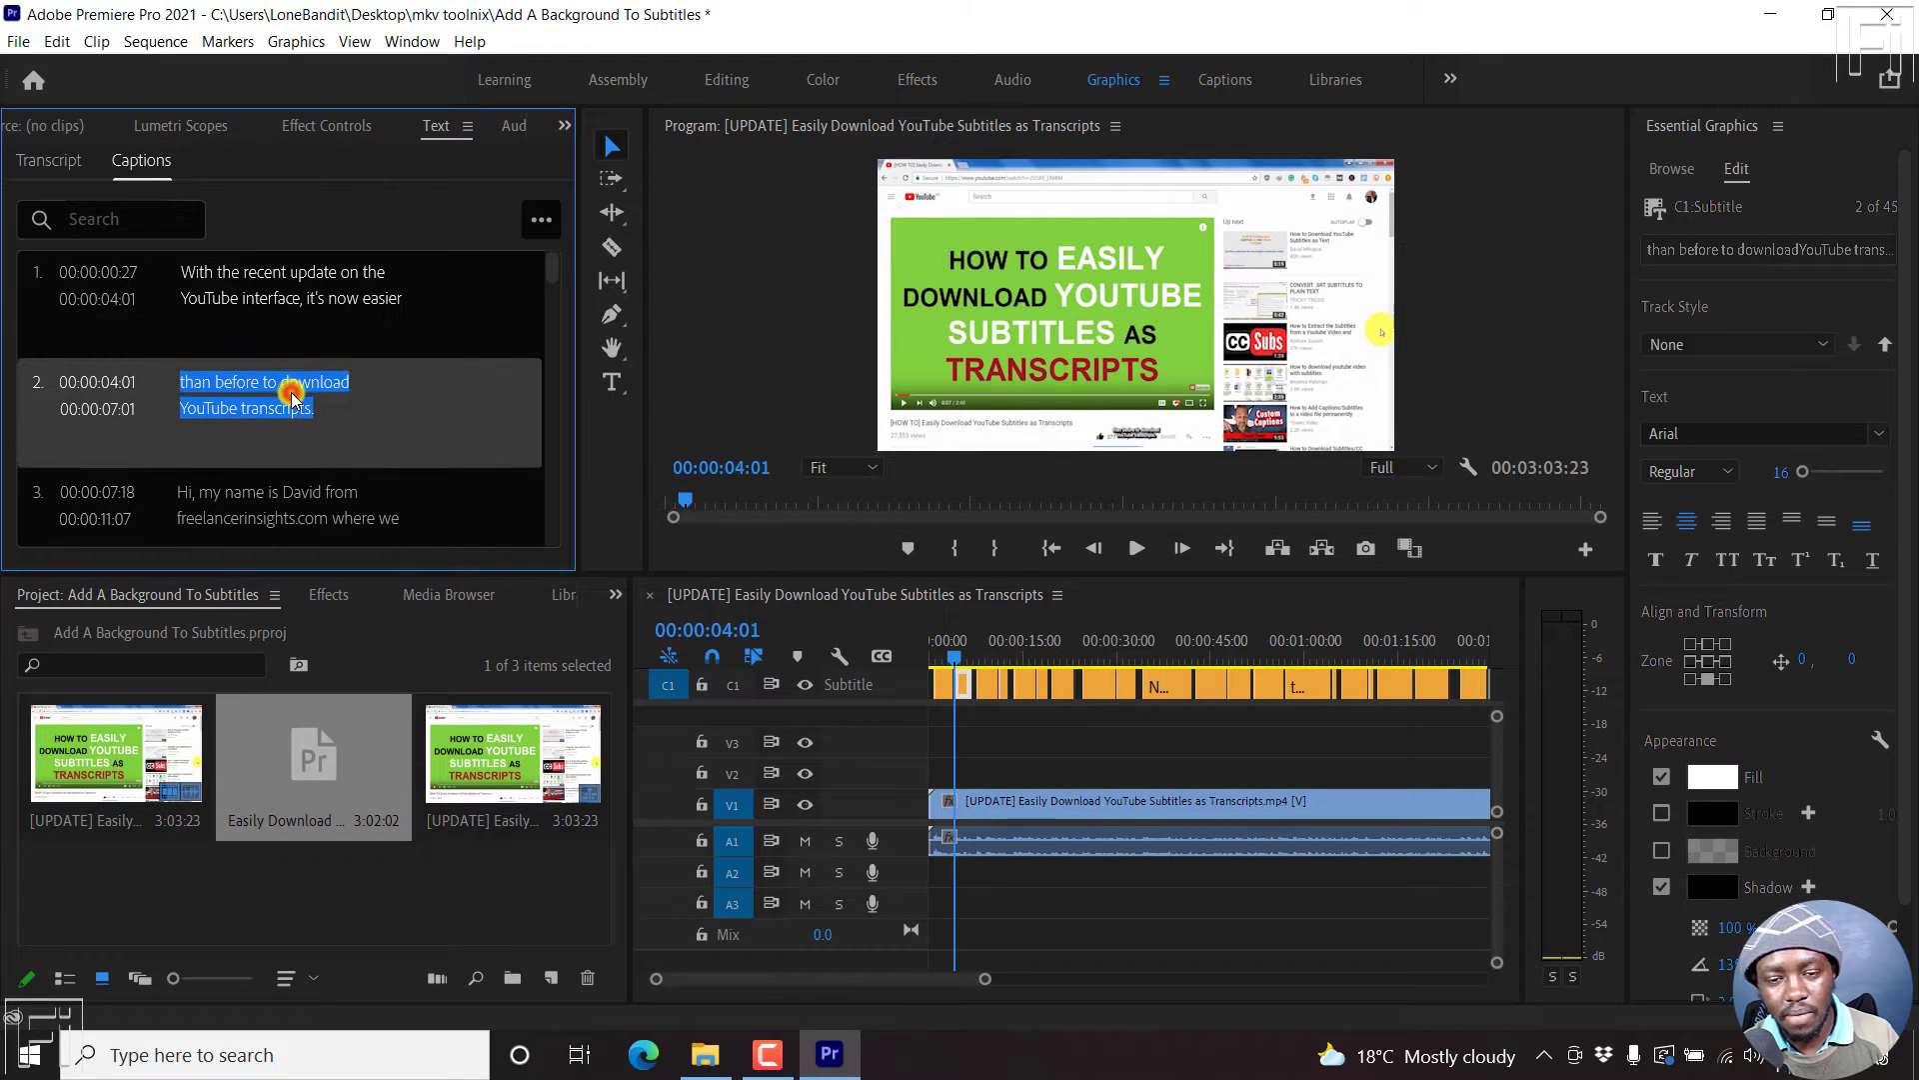
left_click(322, 278)
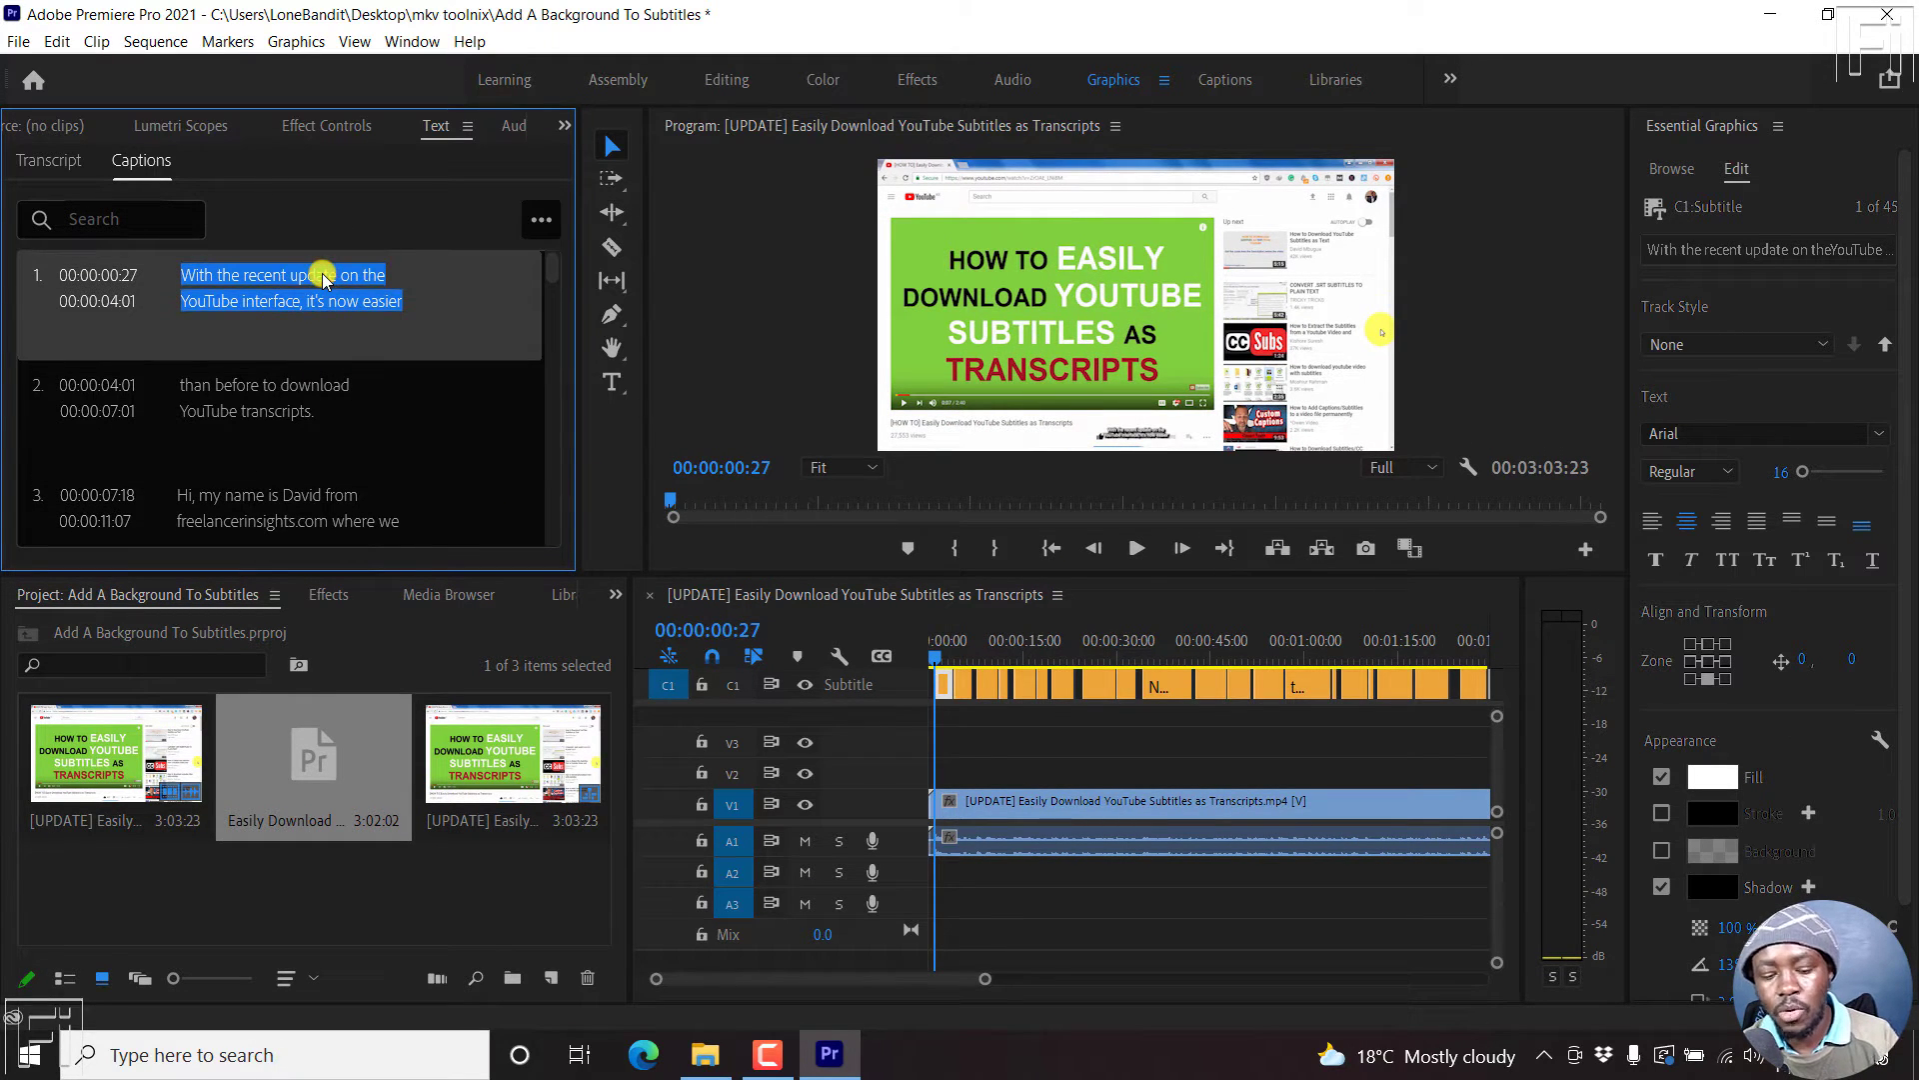
key("ctrl+a")
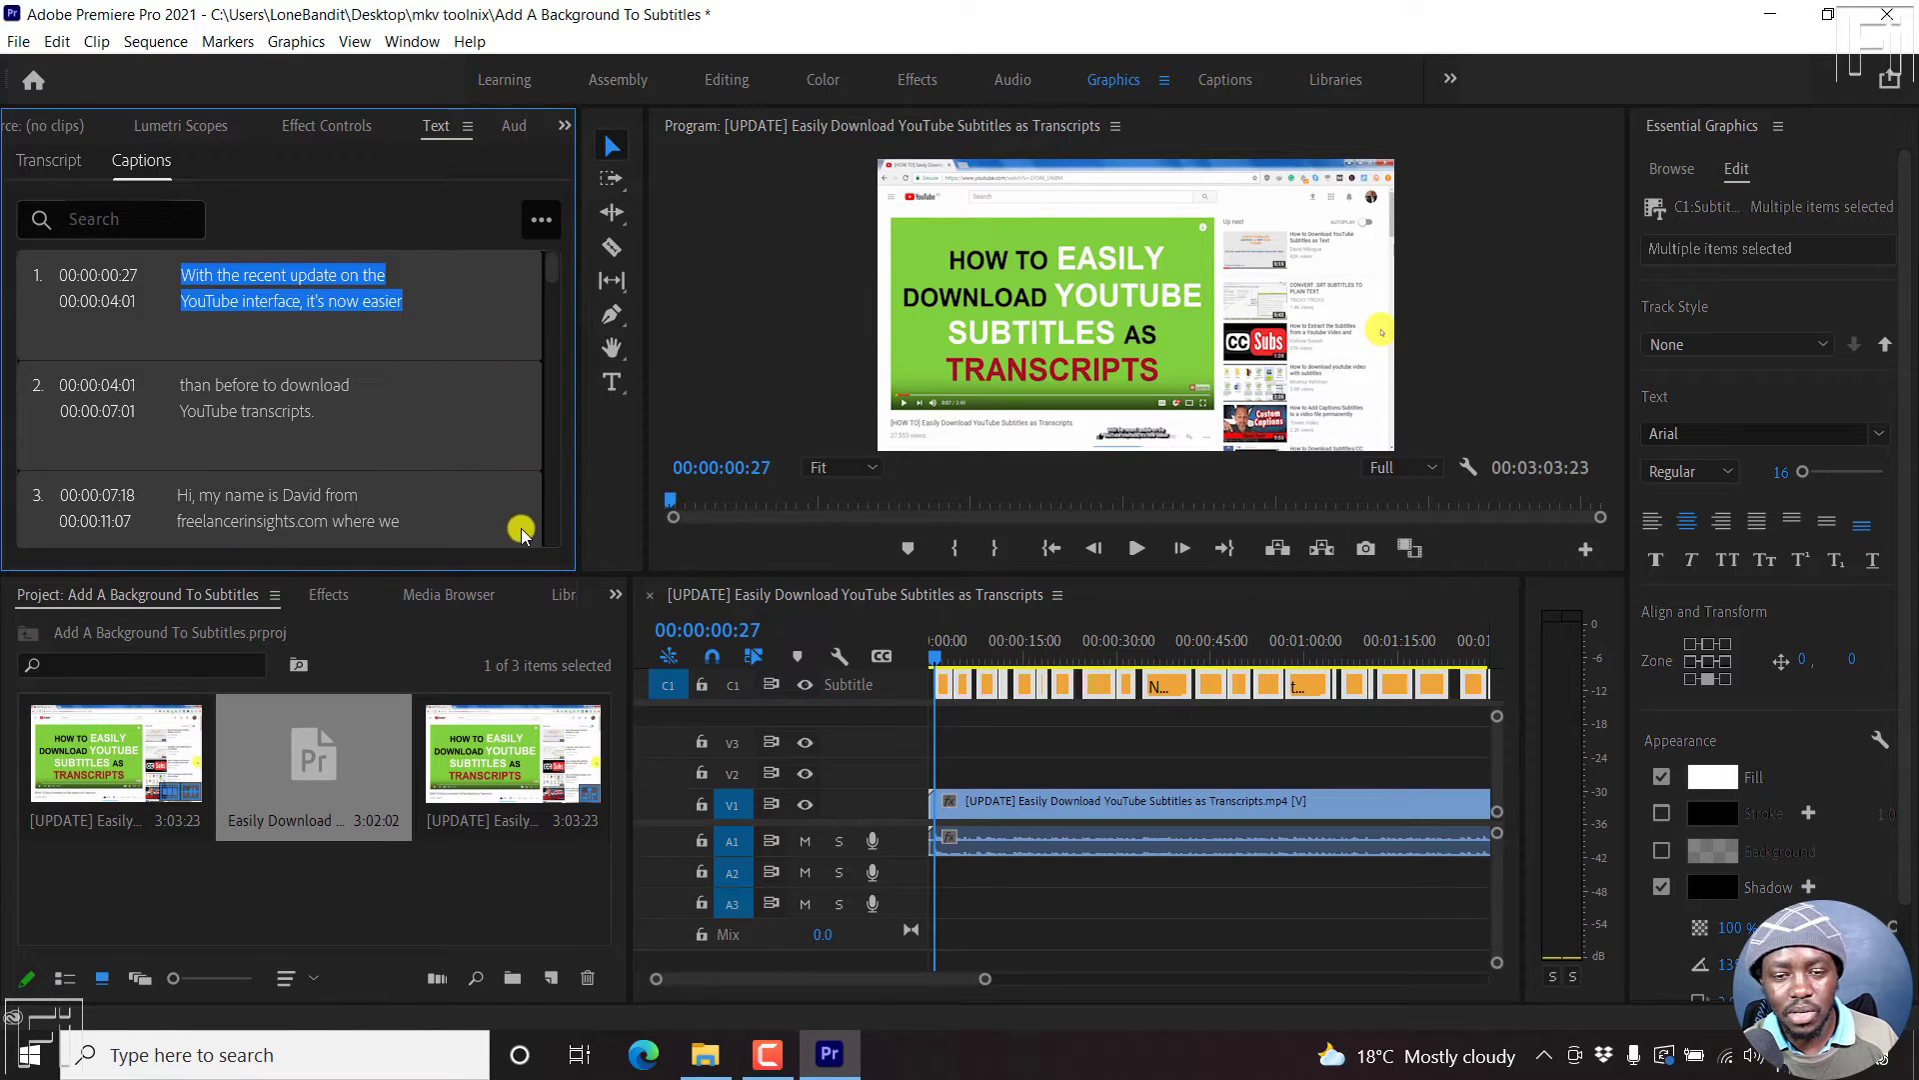
left_click(461, 313)
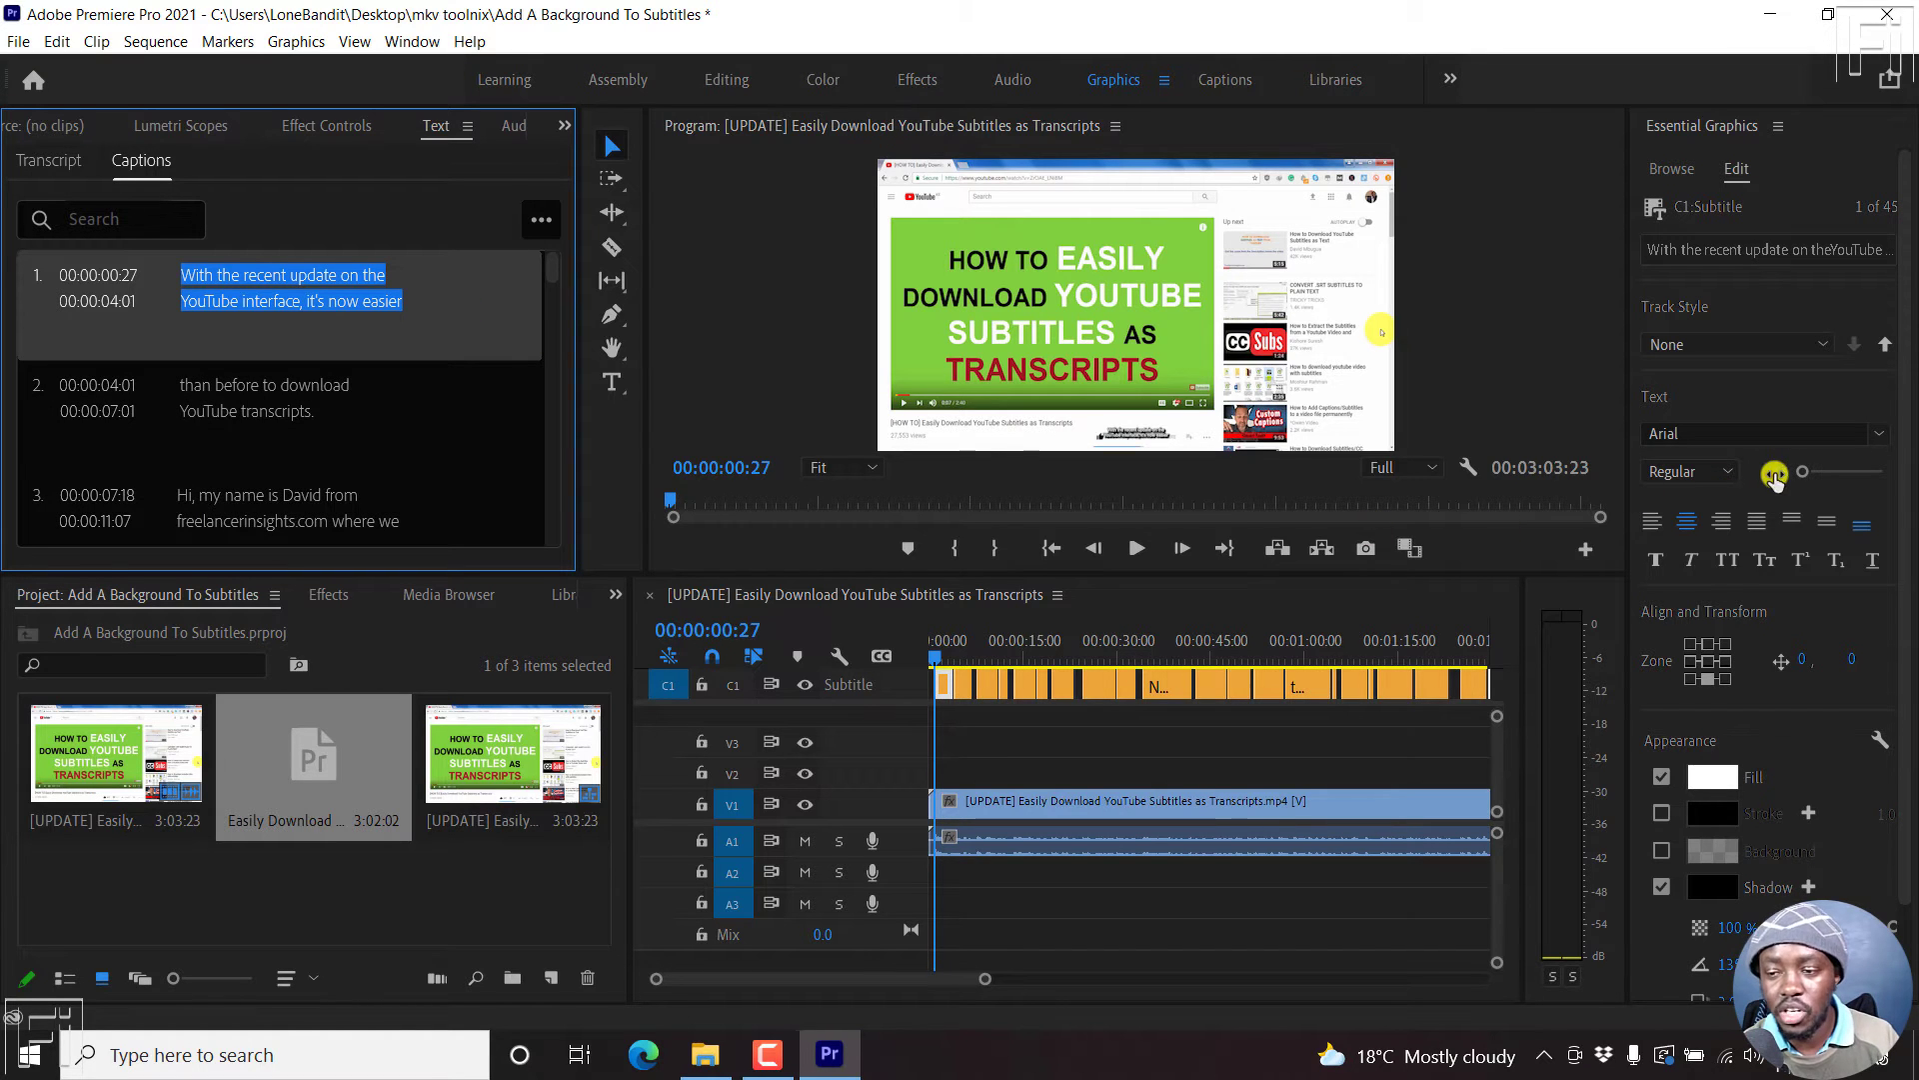
left_click_drag(1779, 477, 1846, 475)
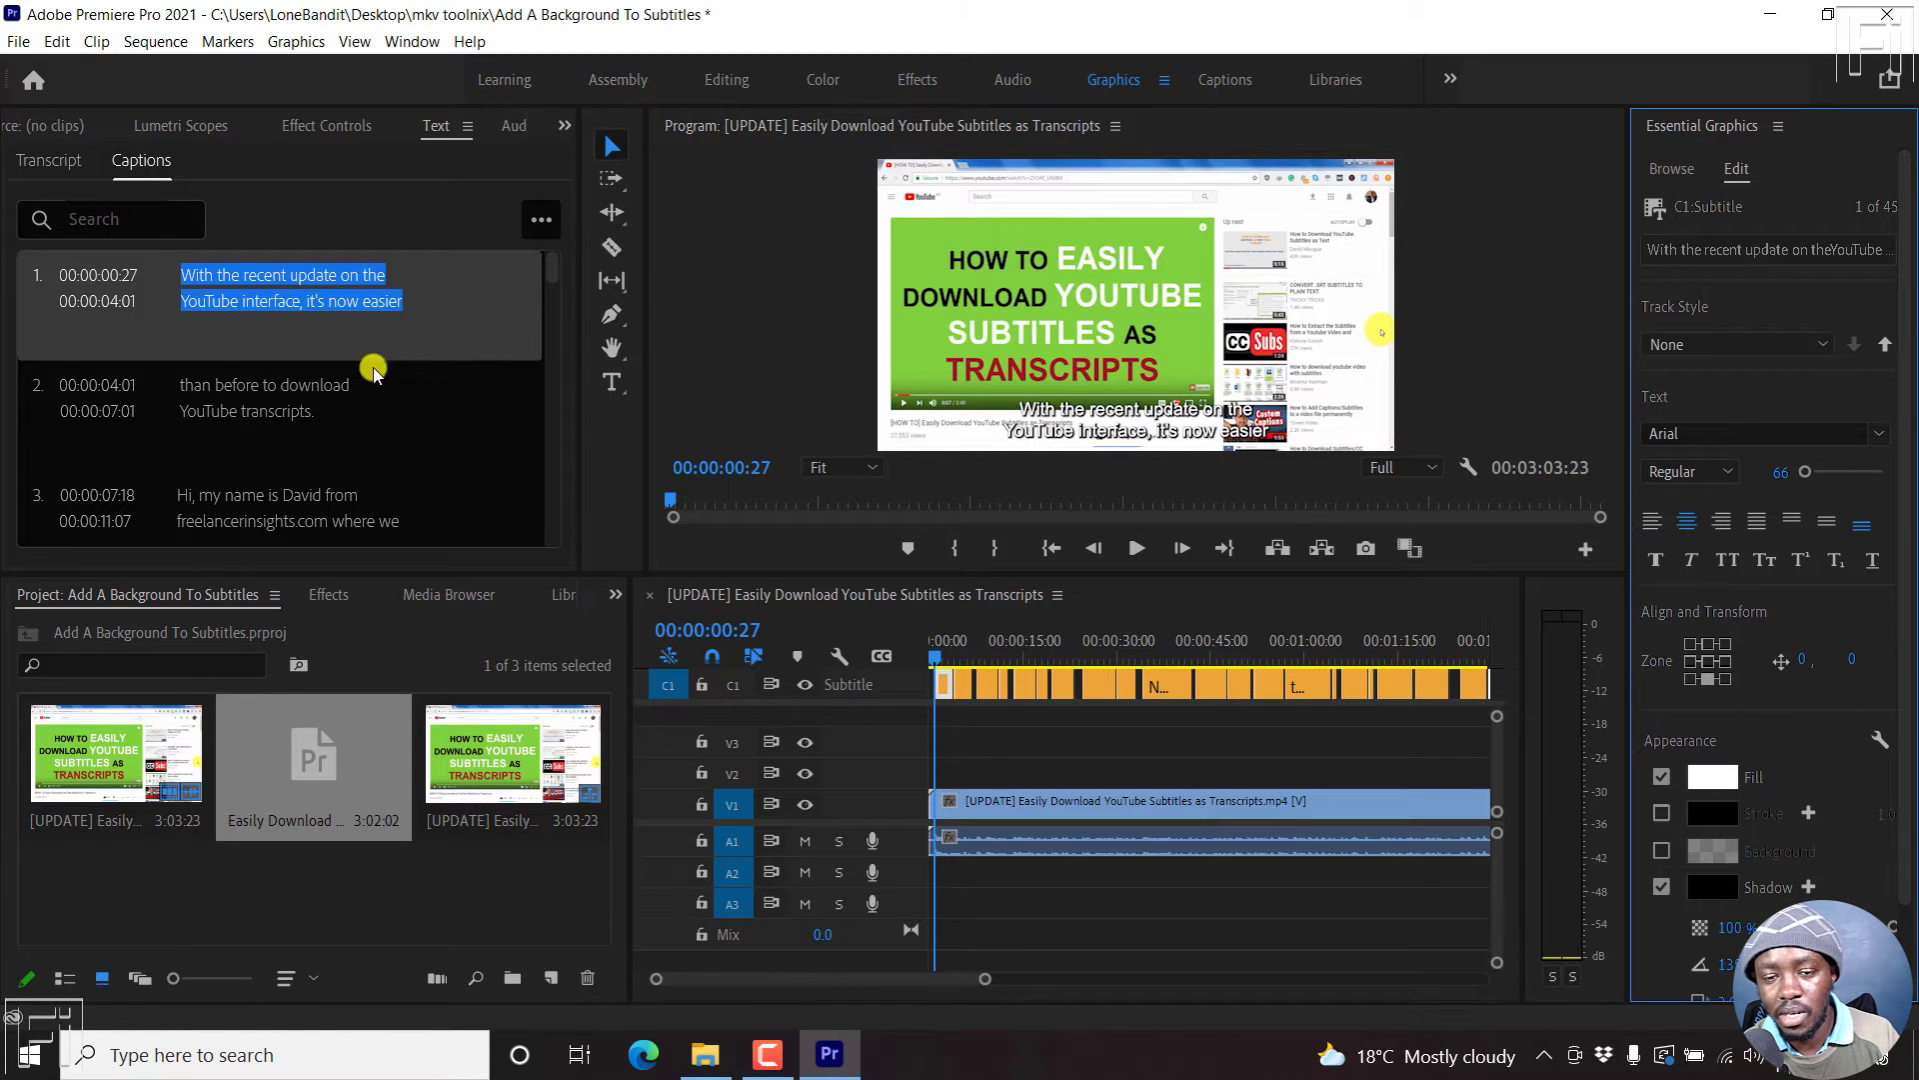
left_click(357, 396)
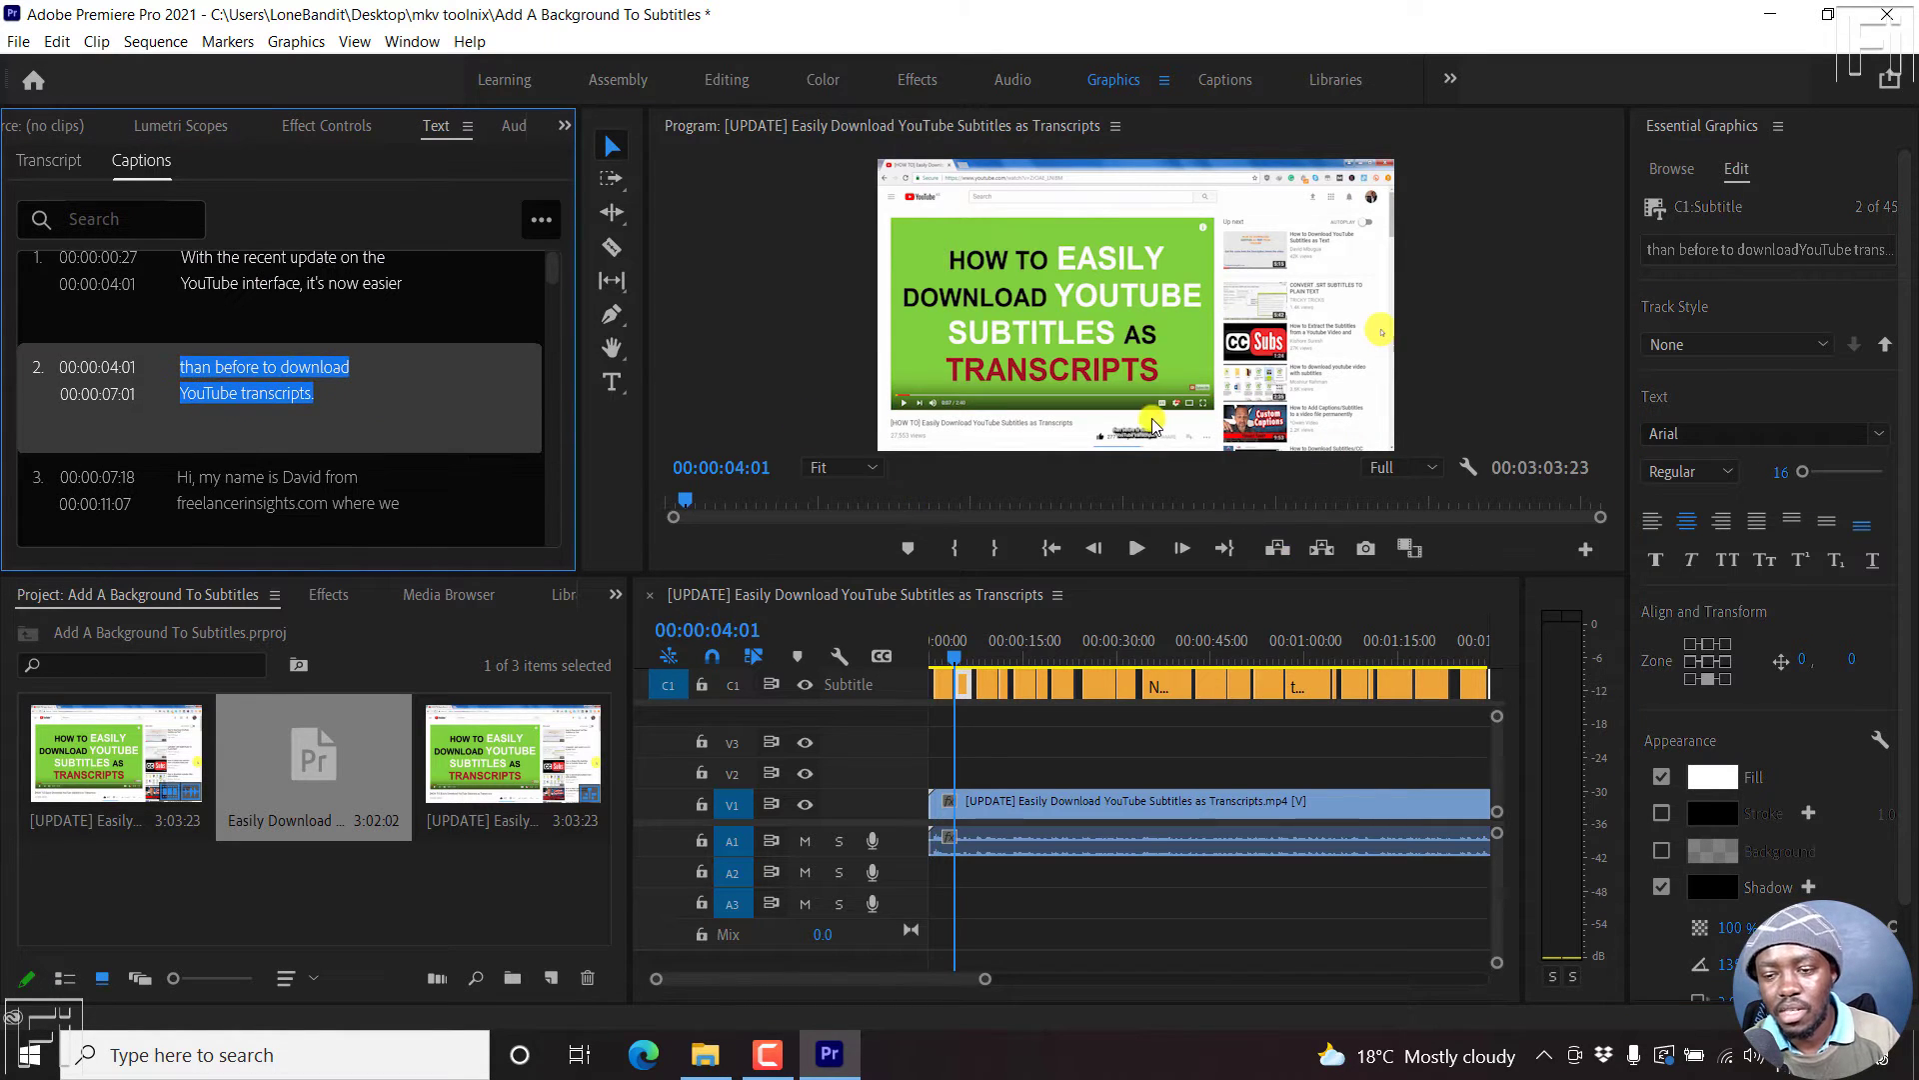
left_click(367, 289)
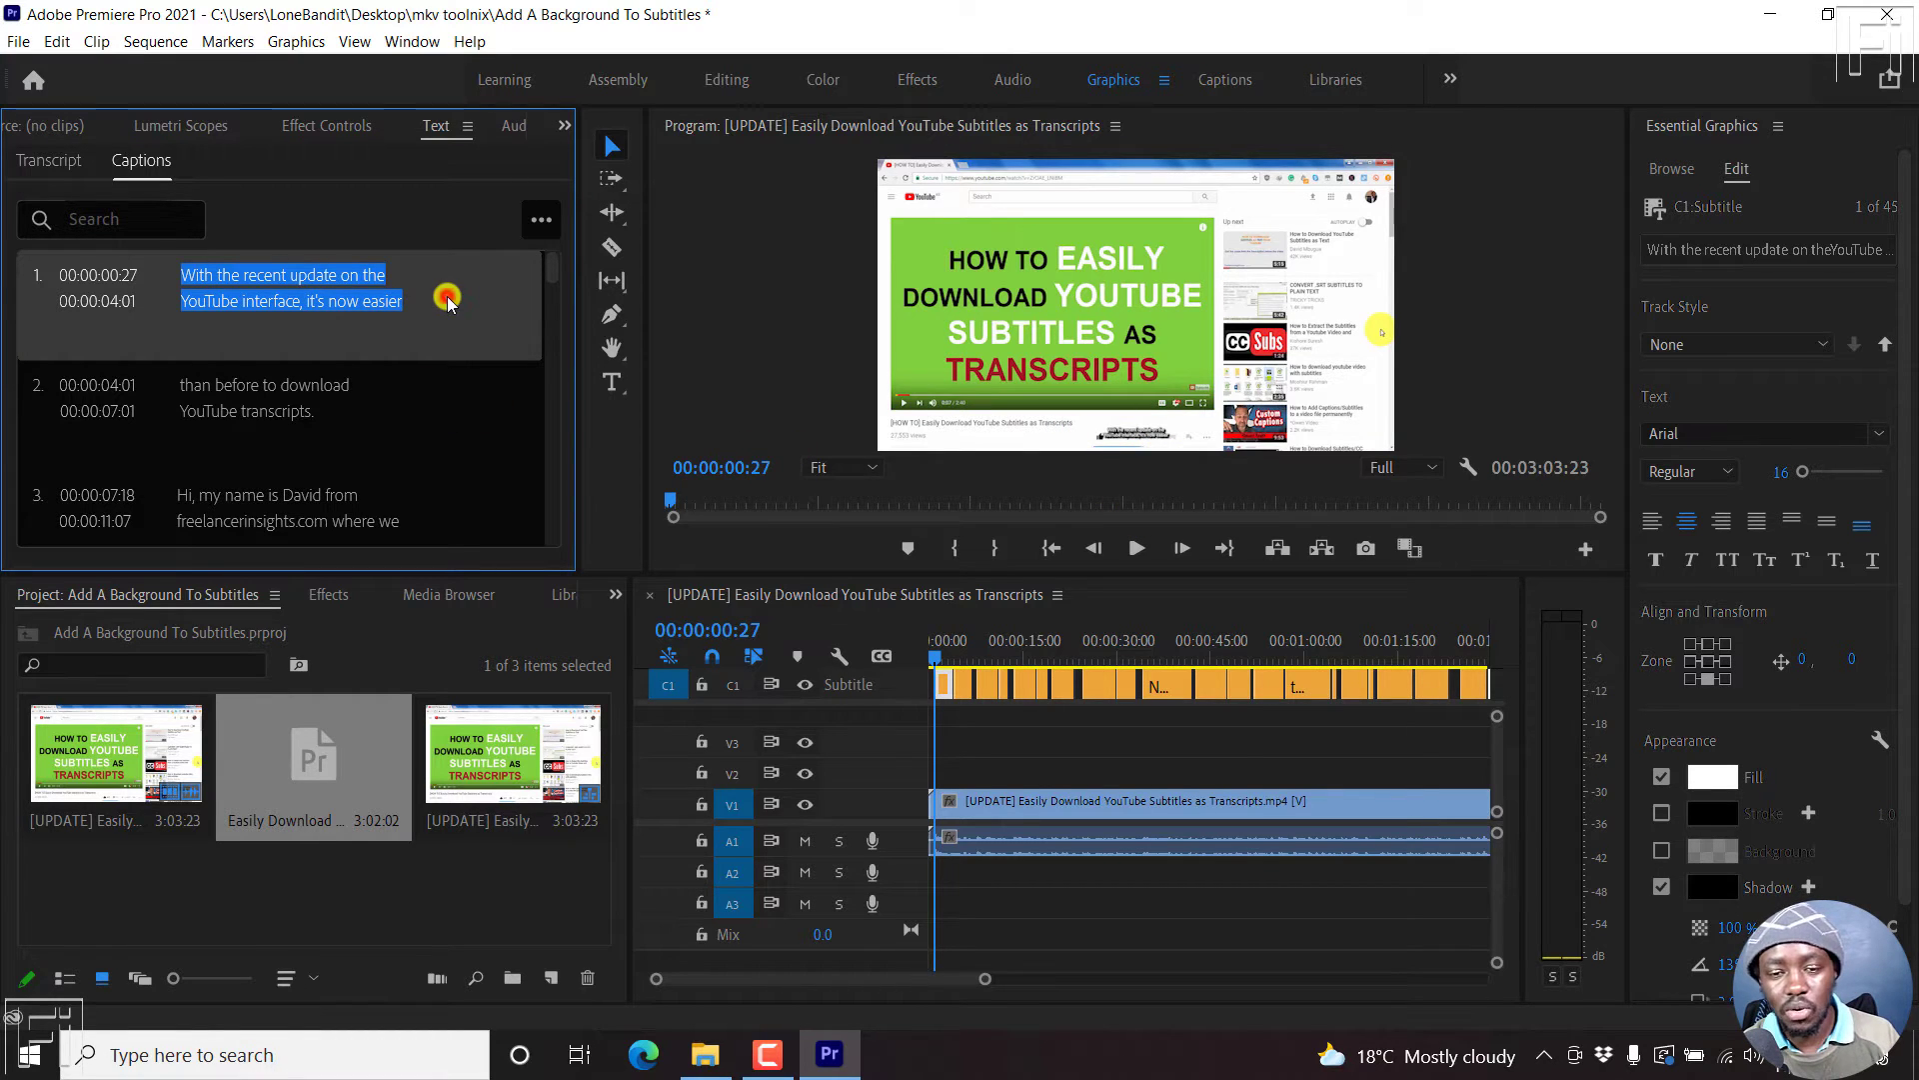
Select all captions and set their font size to 47, then enlarge the Program monitor.
key("ctrl+a")
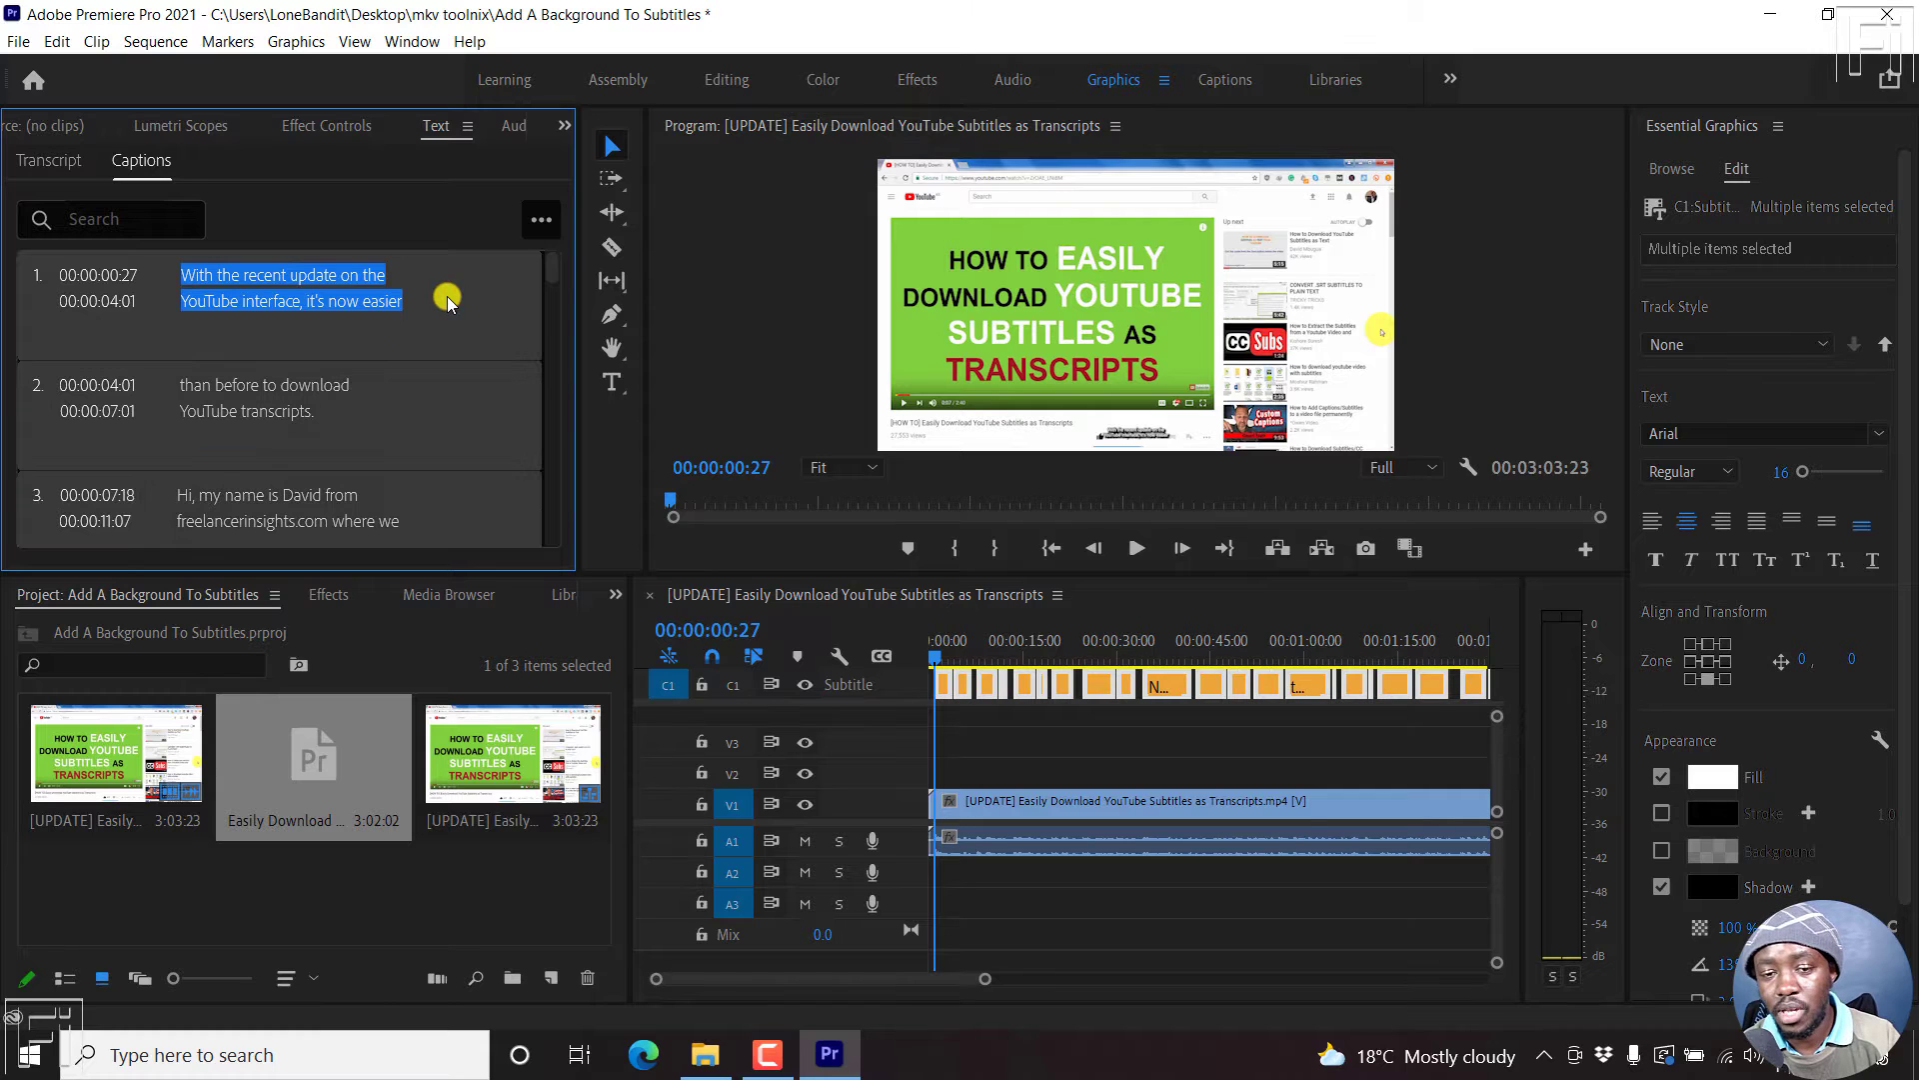
left_click(1778, 476)
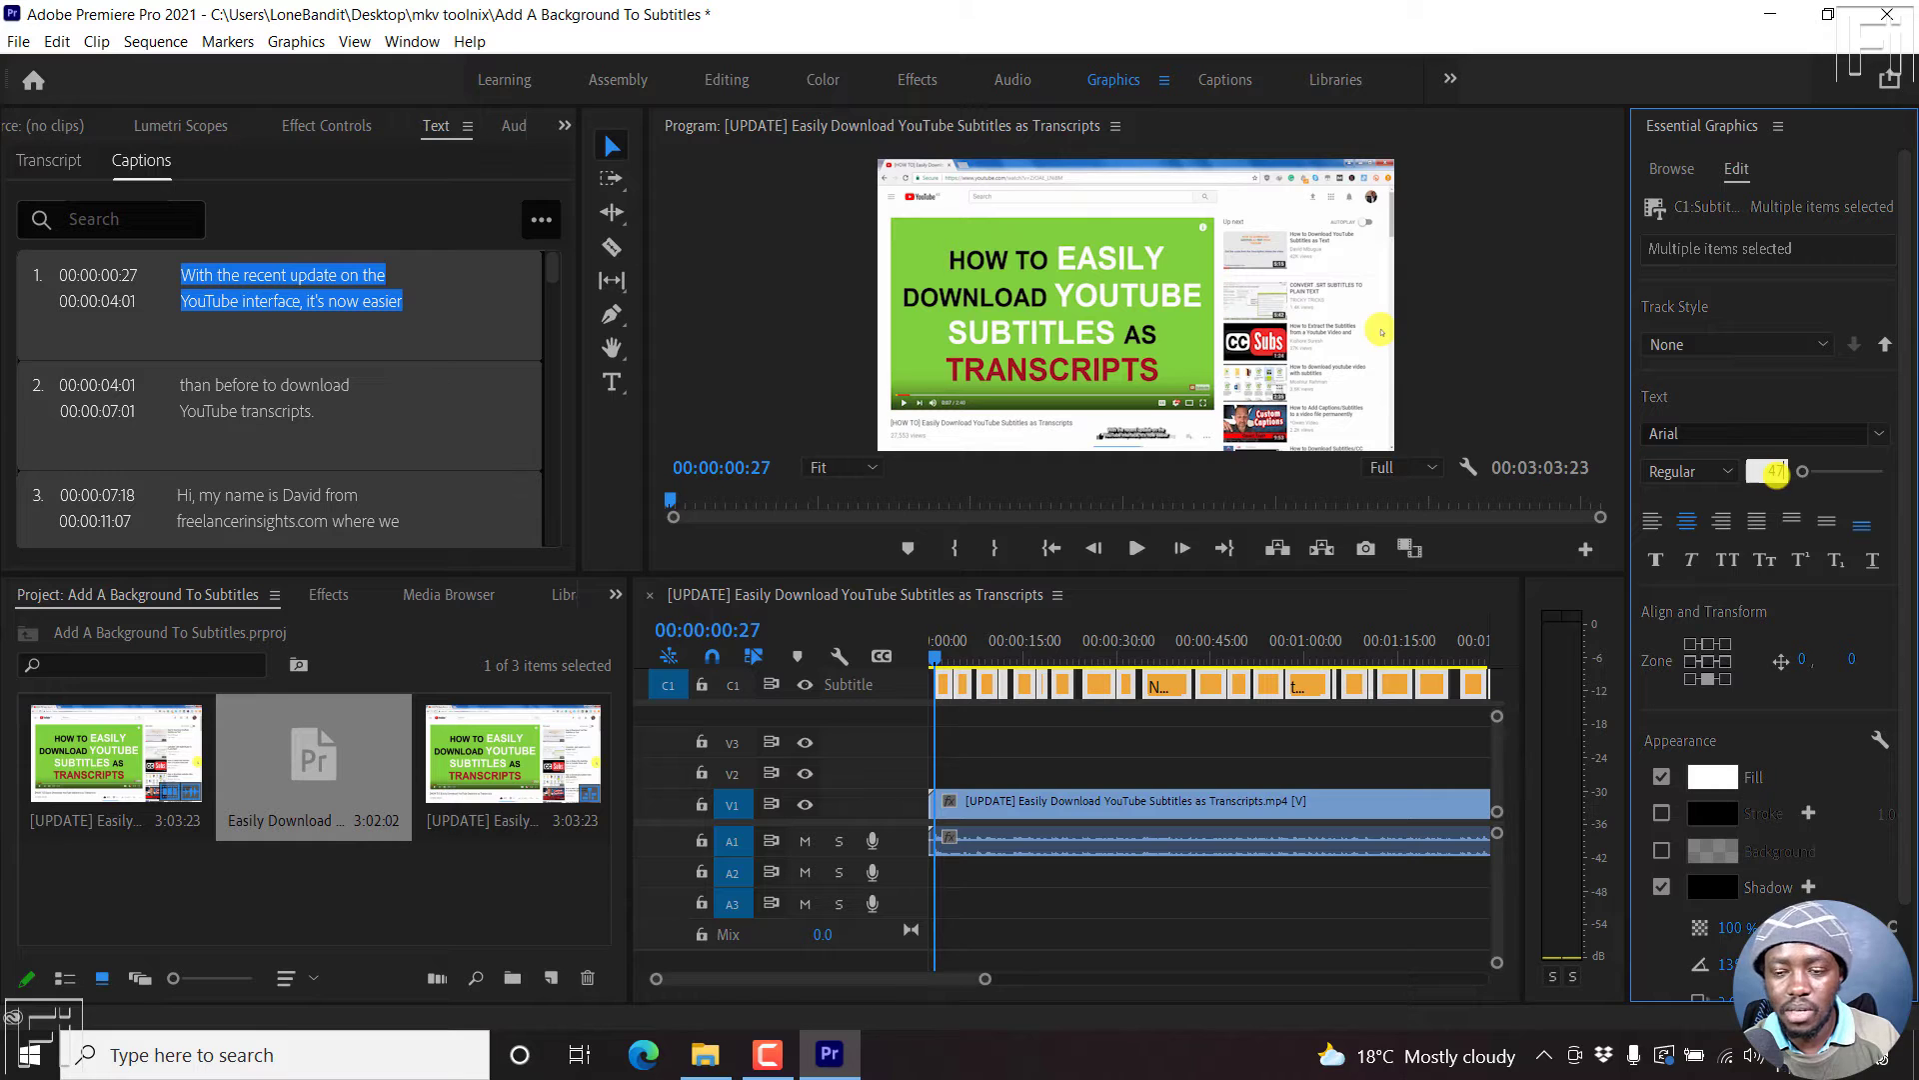
key("Return")
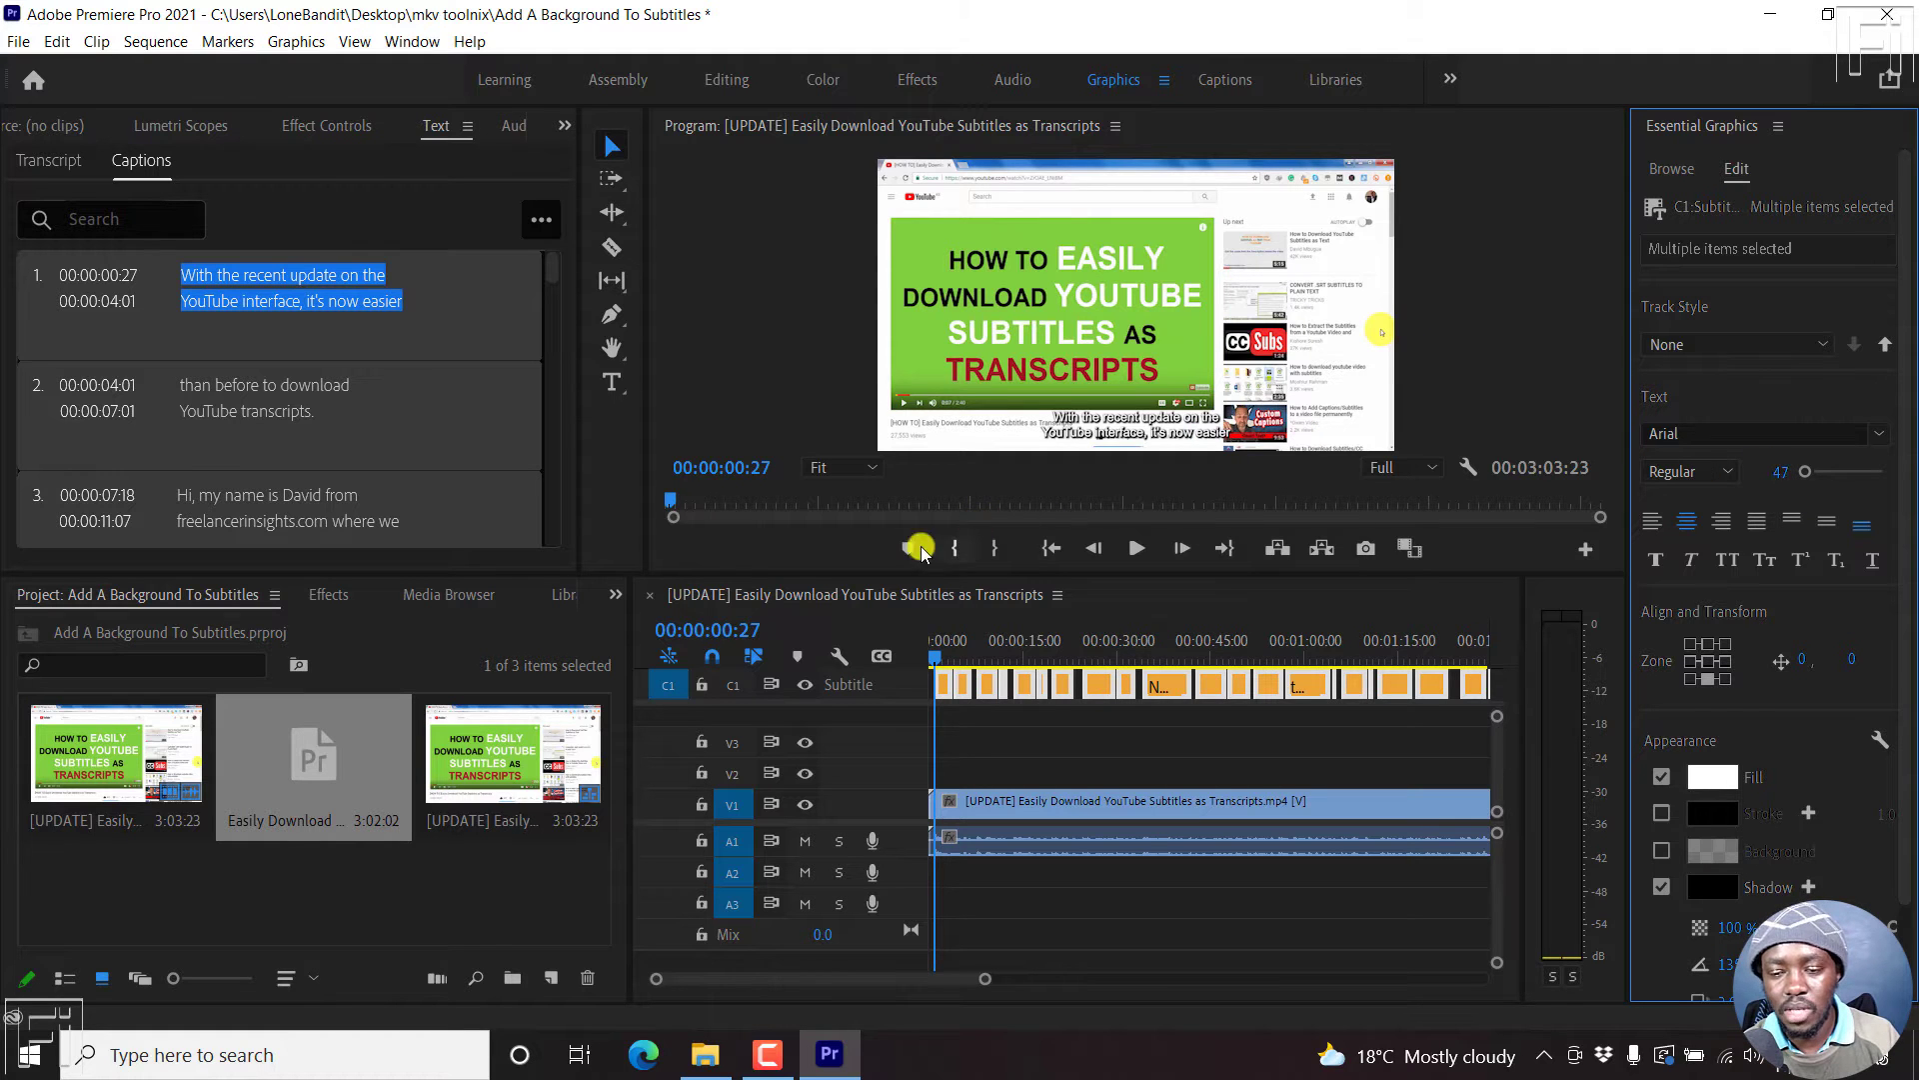
left_click_drag(871, 573, 829, 725)
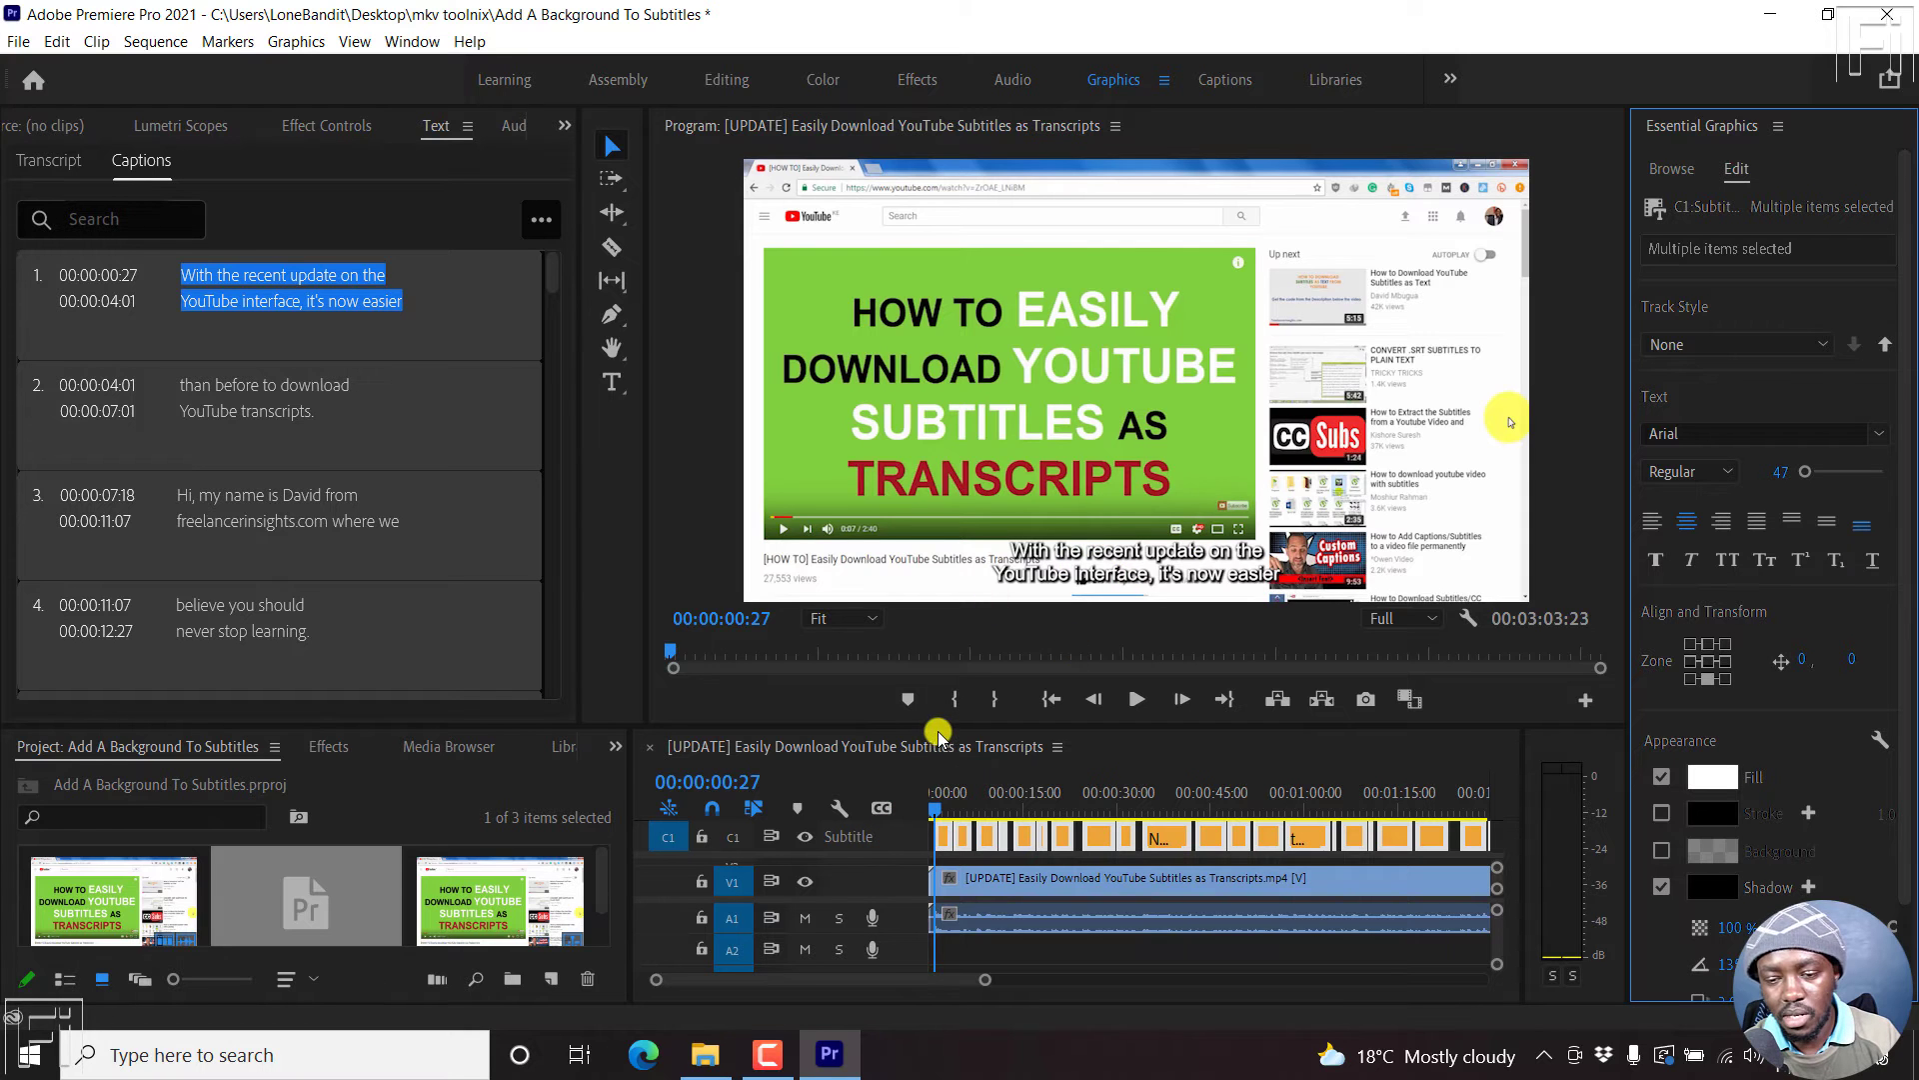
Resize the panels to give Essential Graphics more room for caption styling options.
left_click_drag(940, 725, 918, 631)
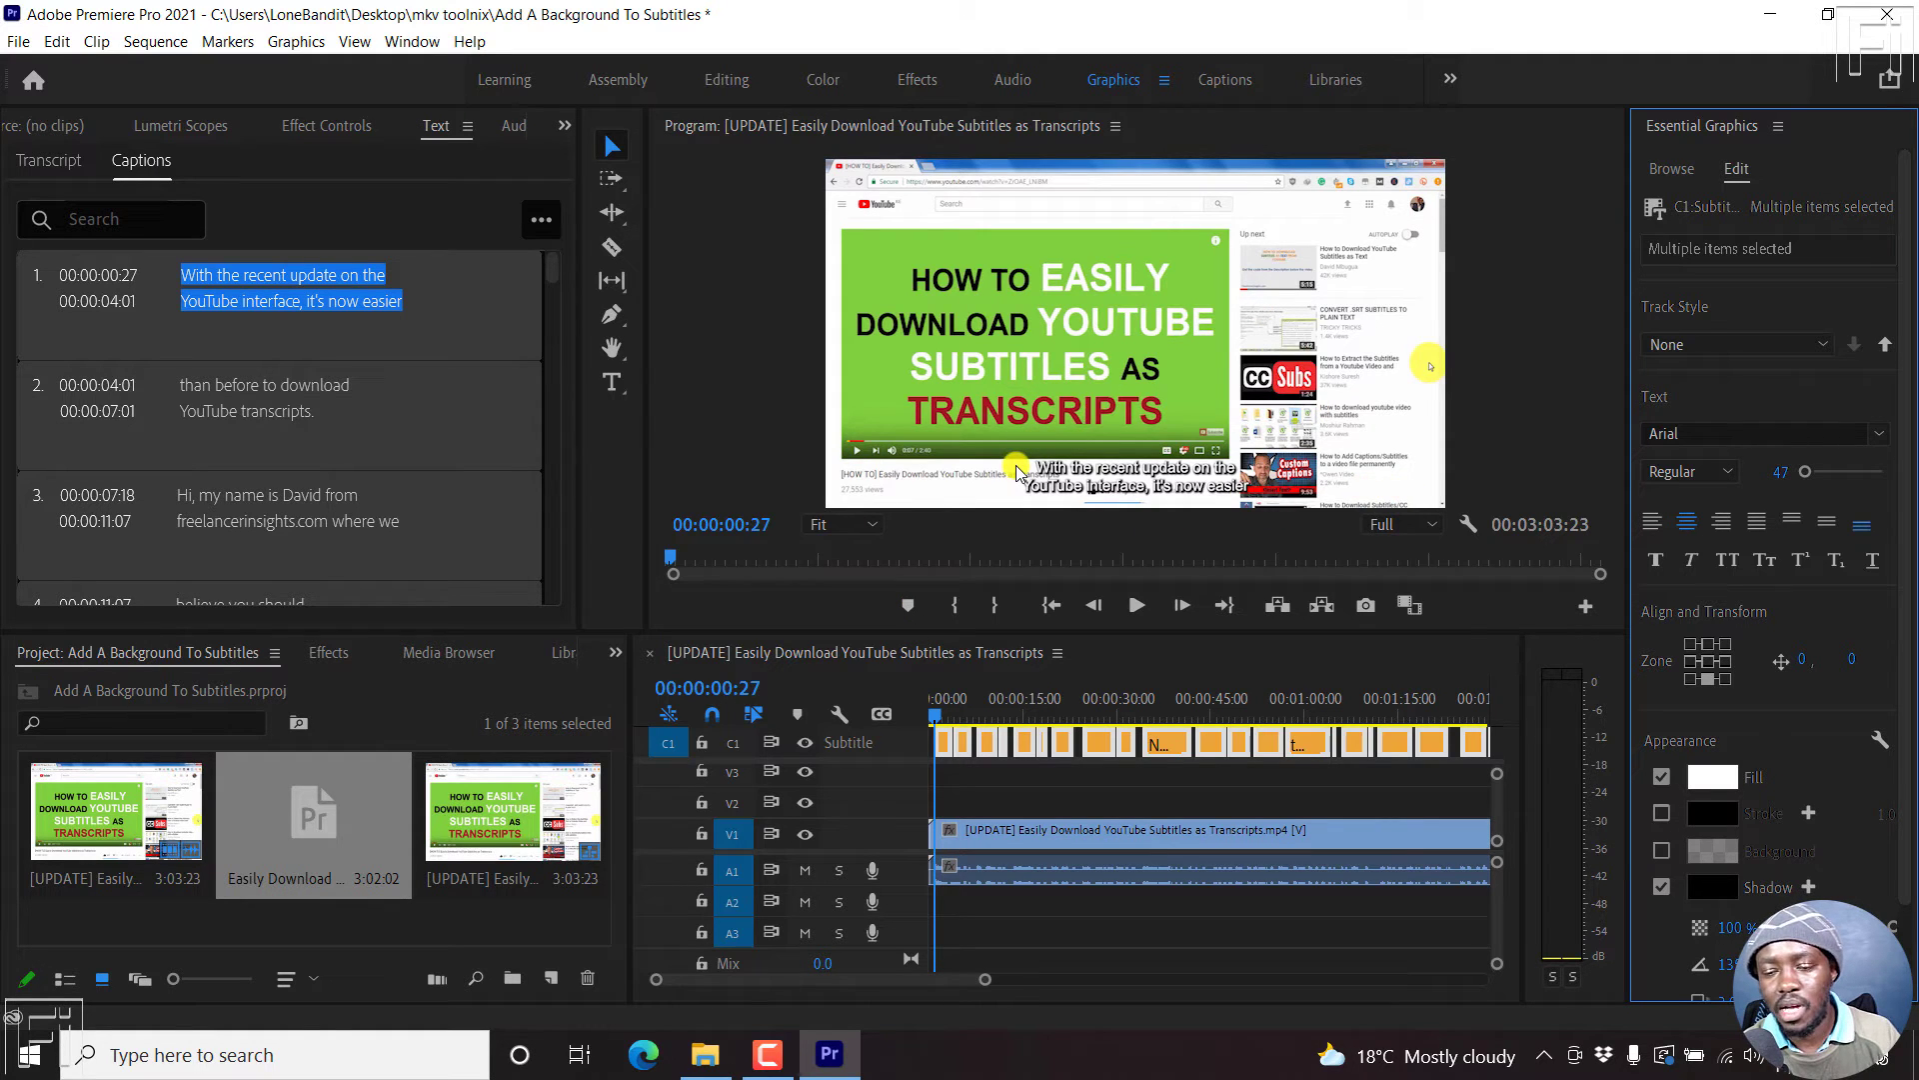
left_click(1901, 411)
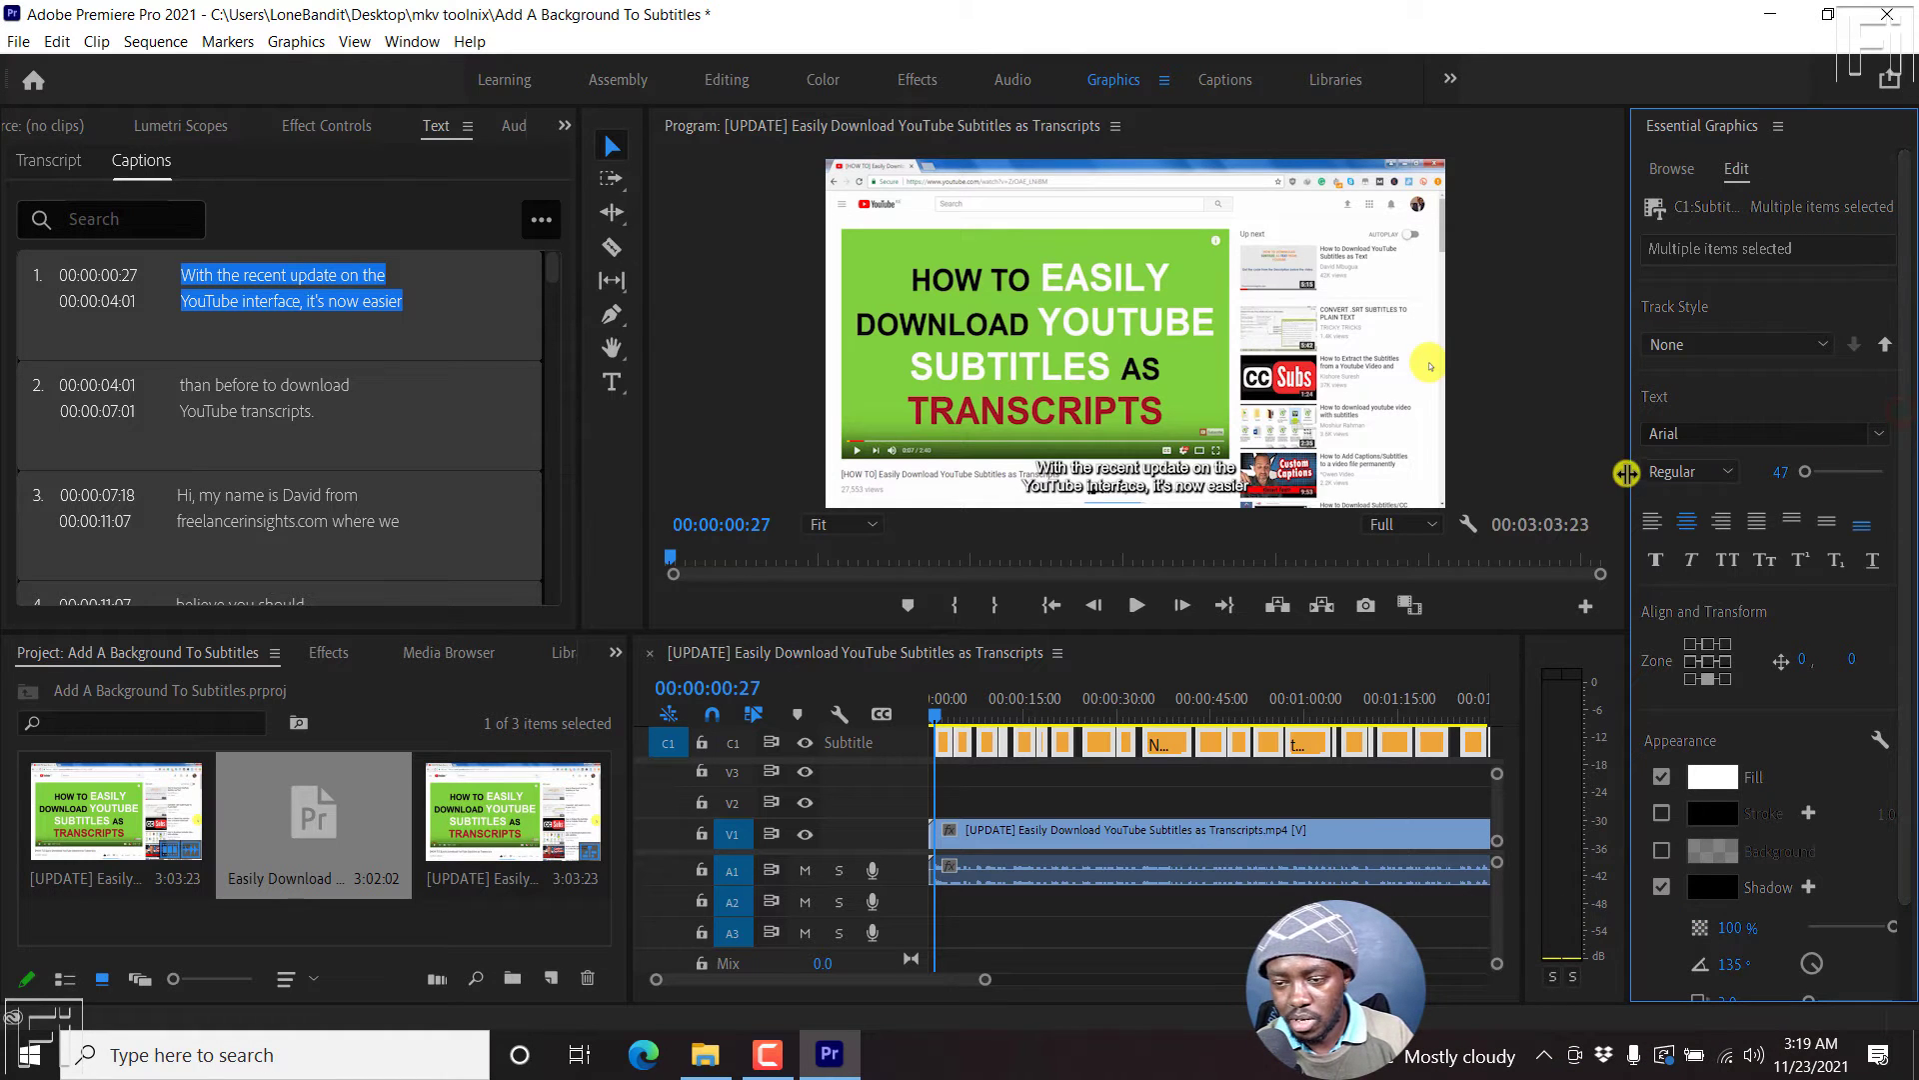
left_click_drag(1627, 472, 1482, 476)
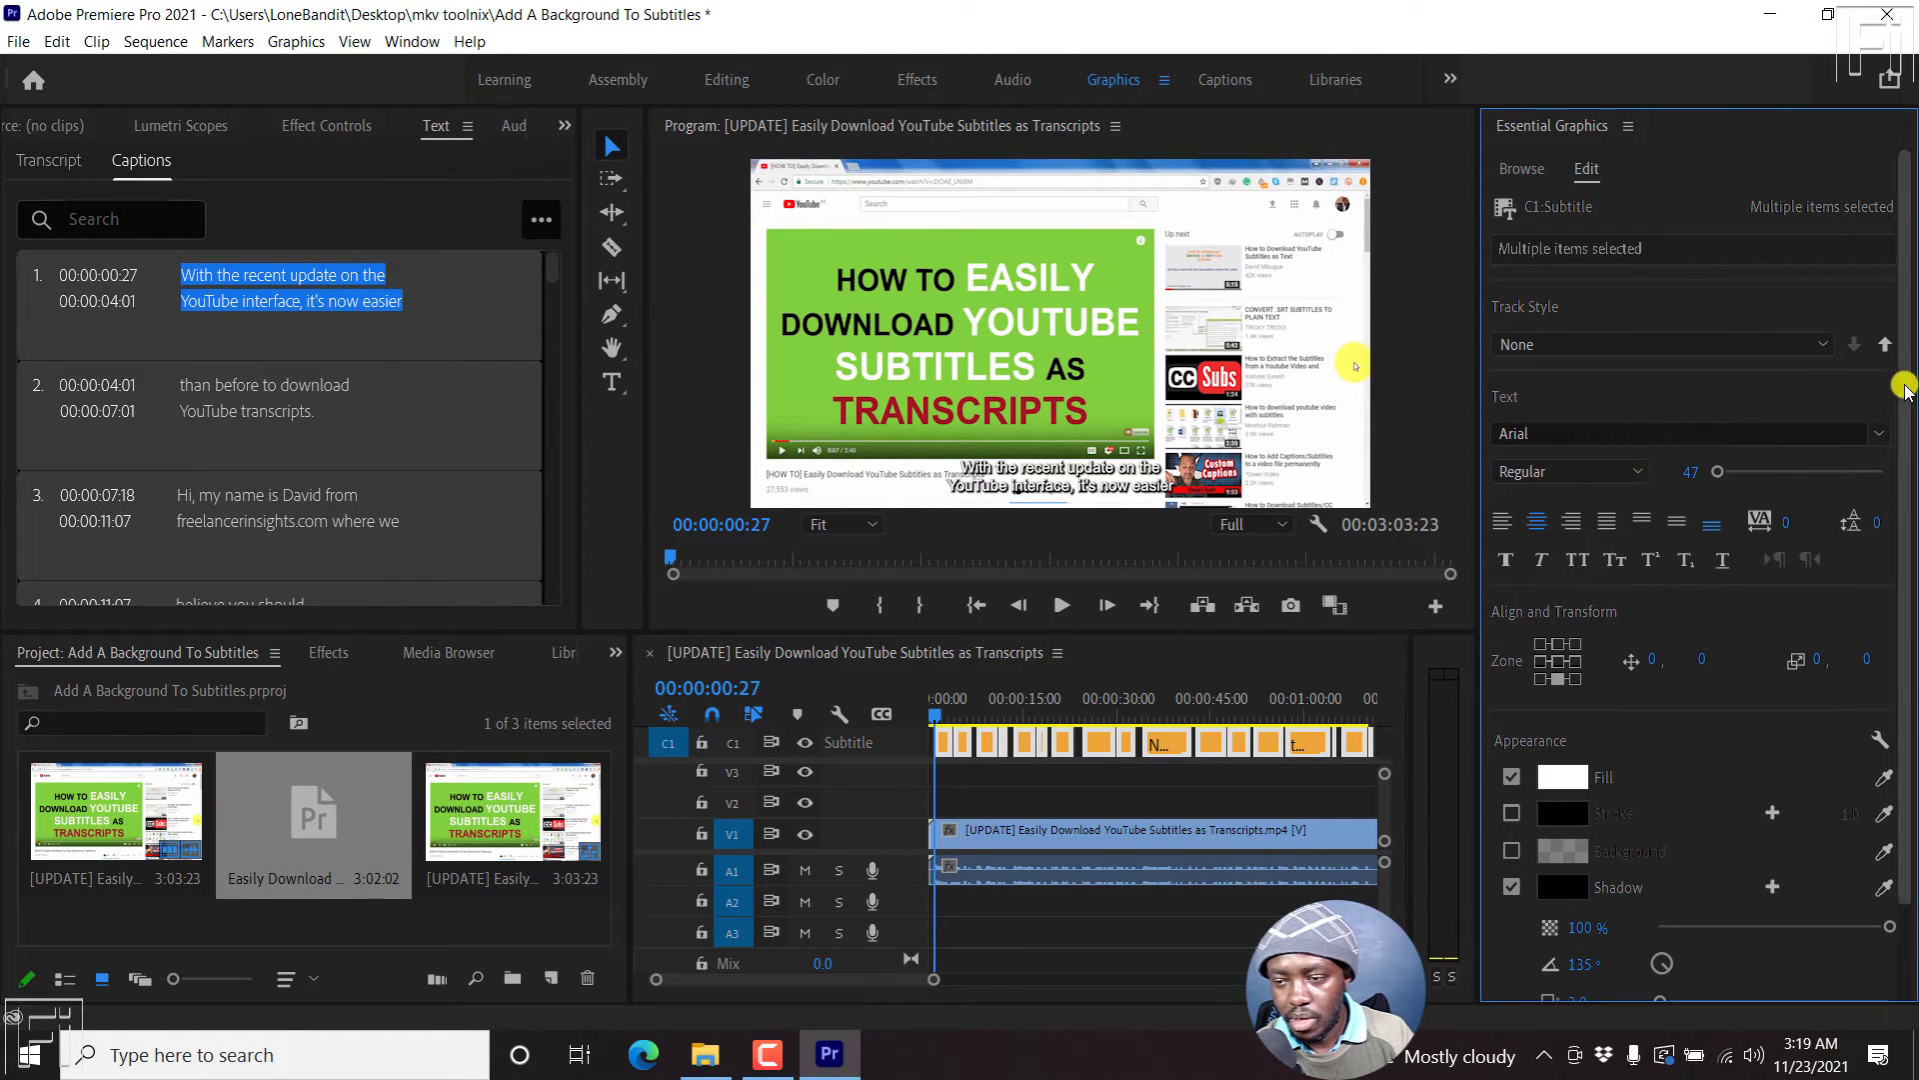
left_click_drag(1904, 390, 1907, 559)
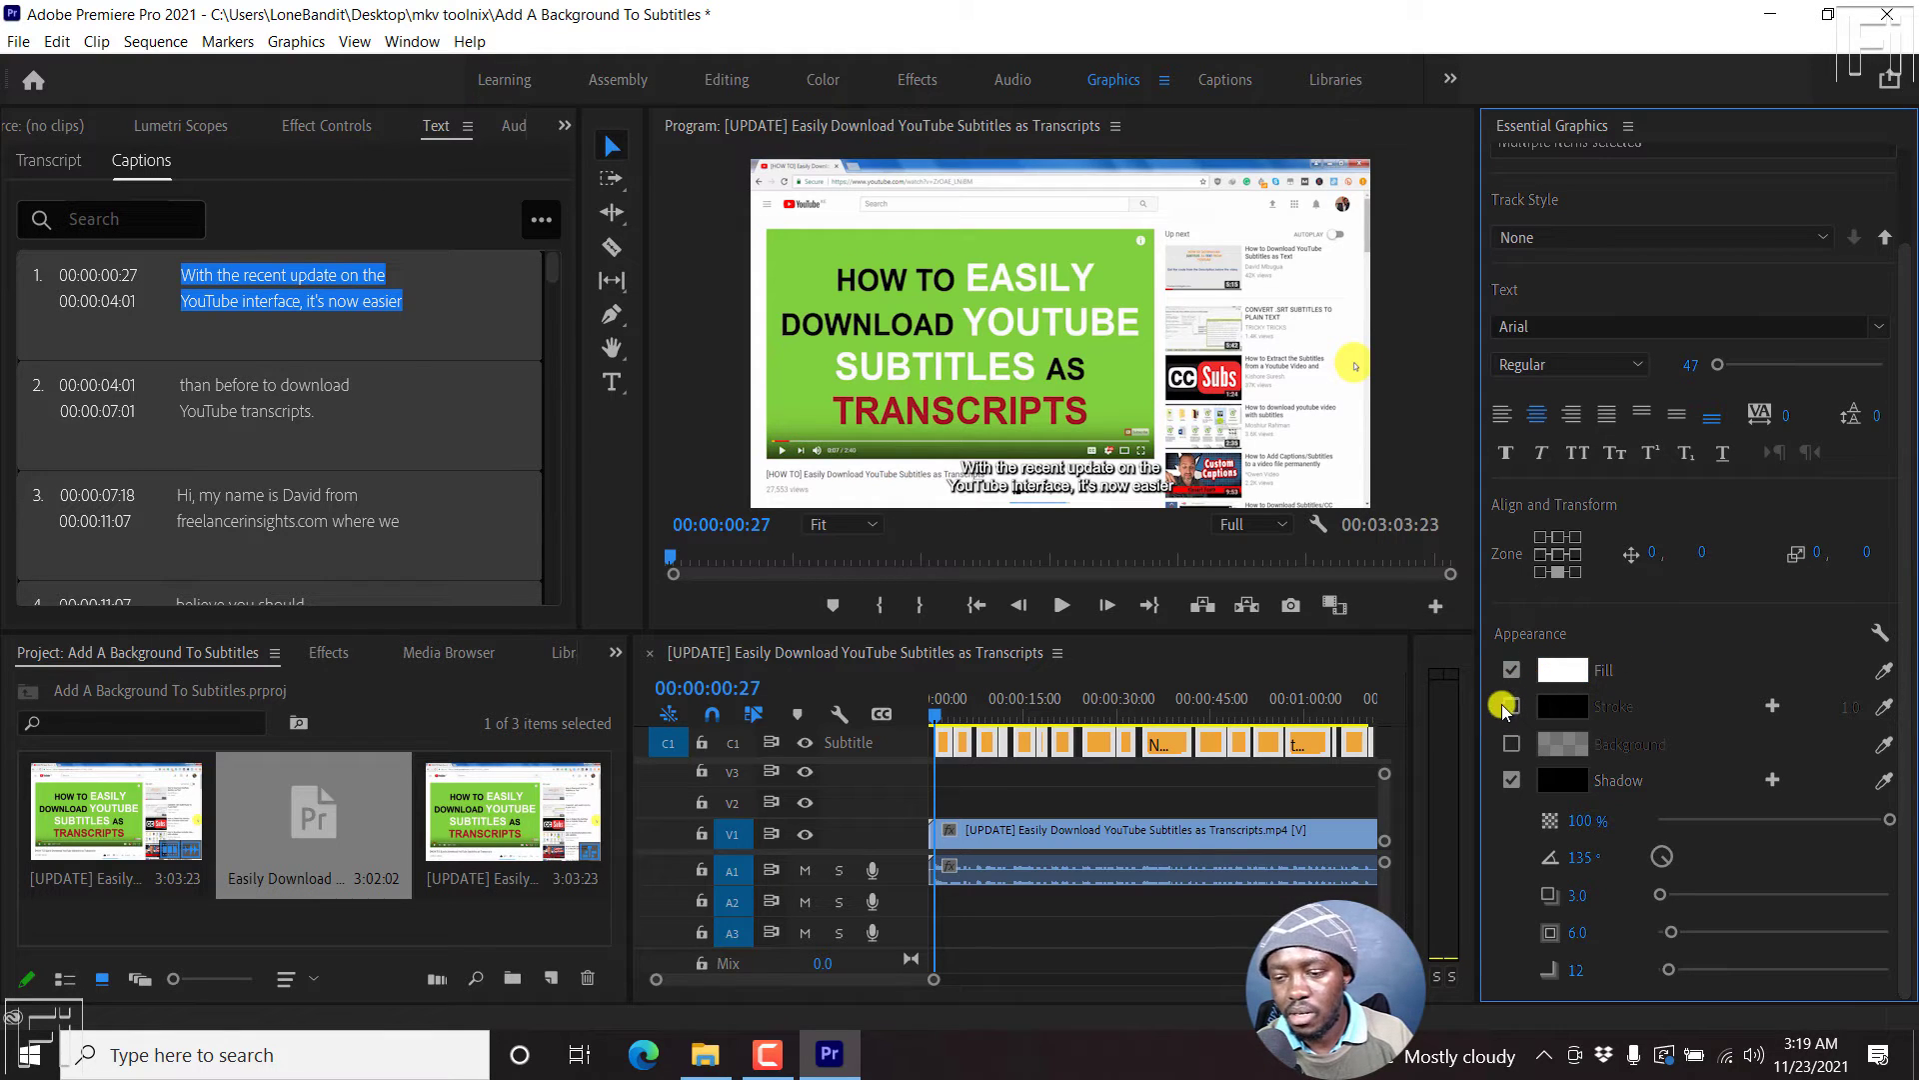
Toggle the caption shadow on and back off, and enlarge the video preview.
left_click(1509, 780)
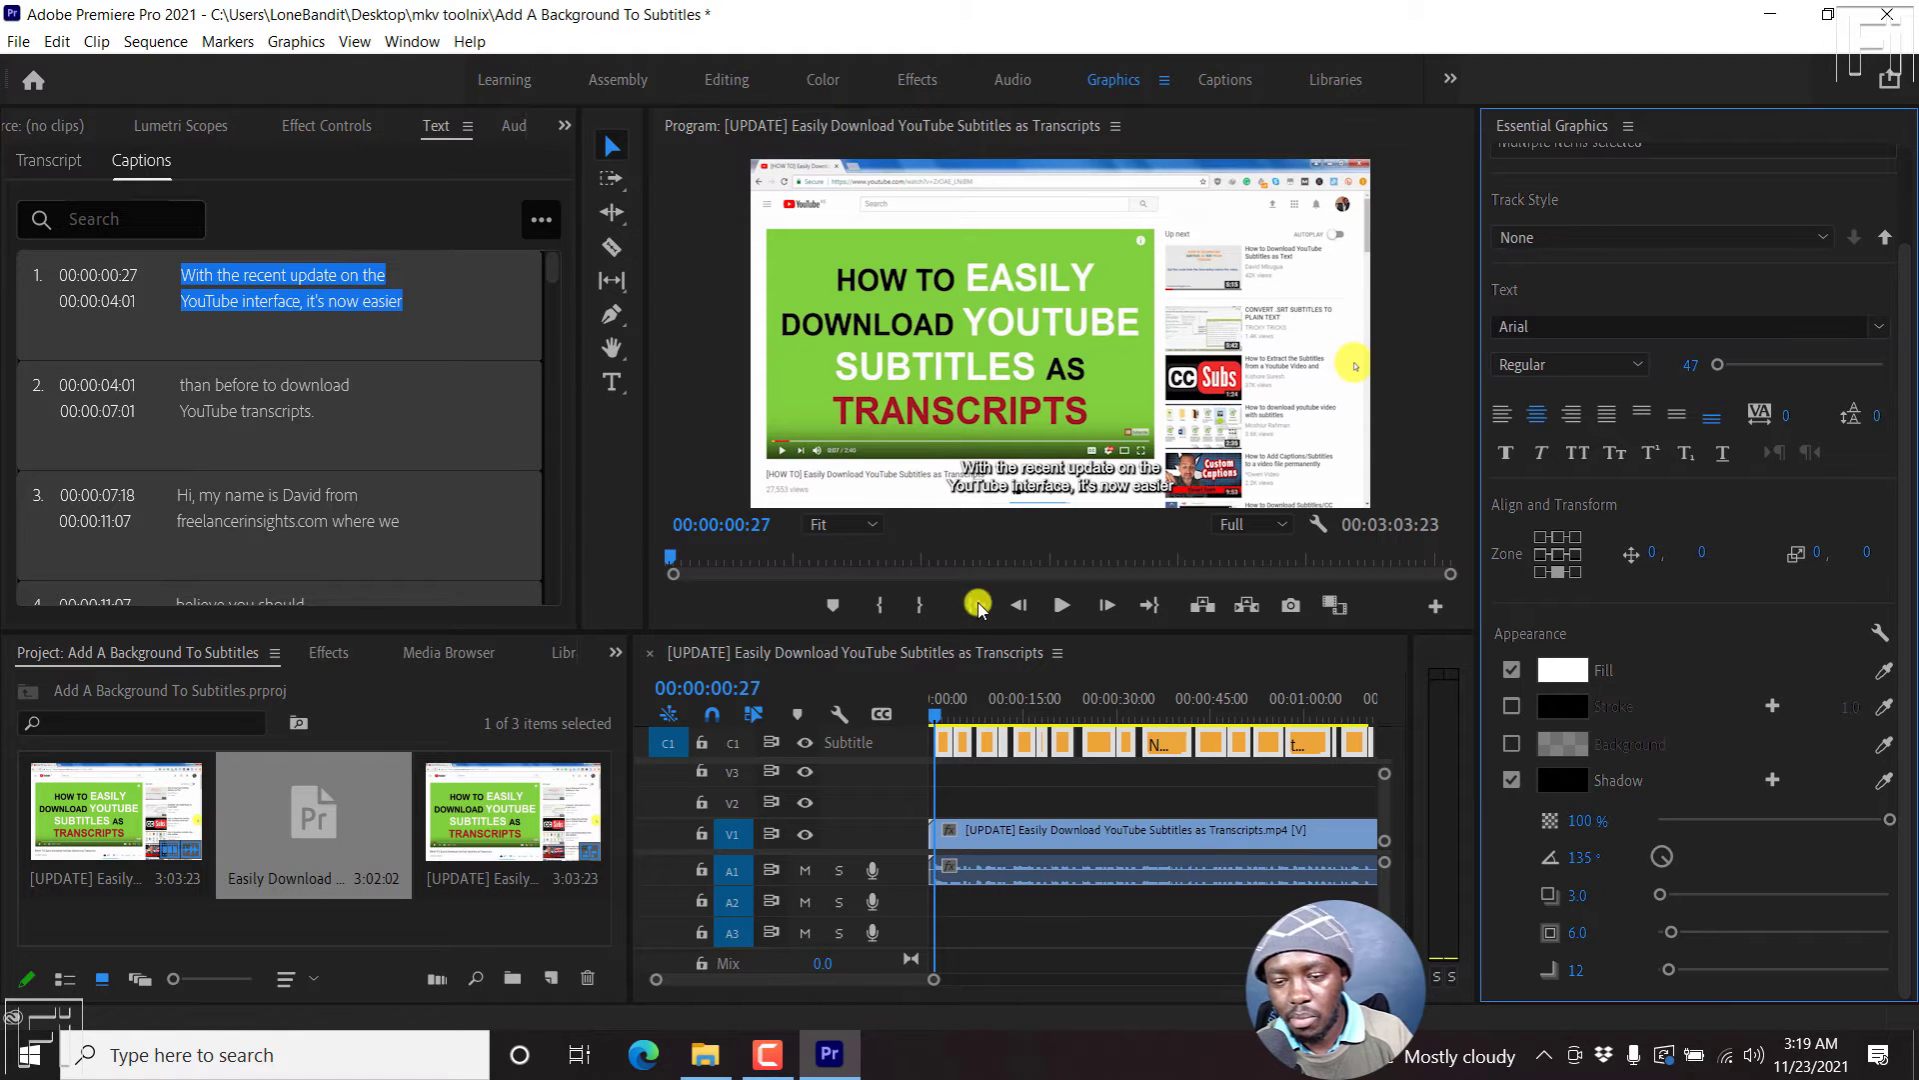
left_click_drag(950, 634, 982, 800)
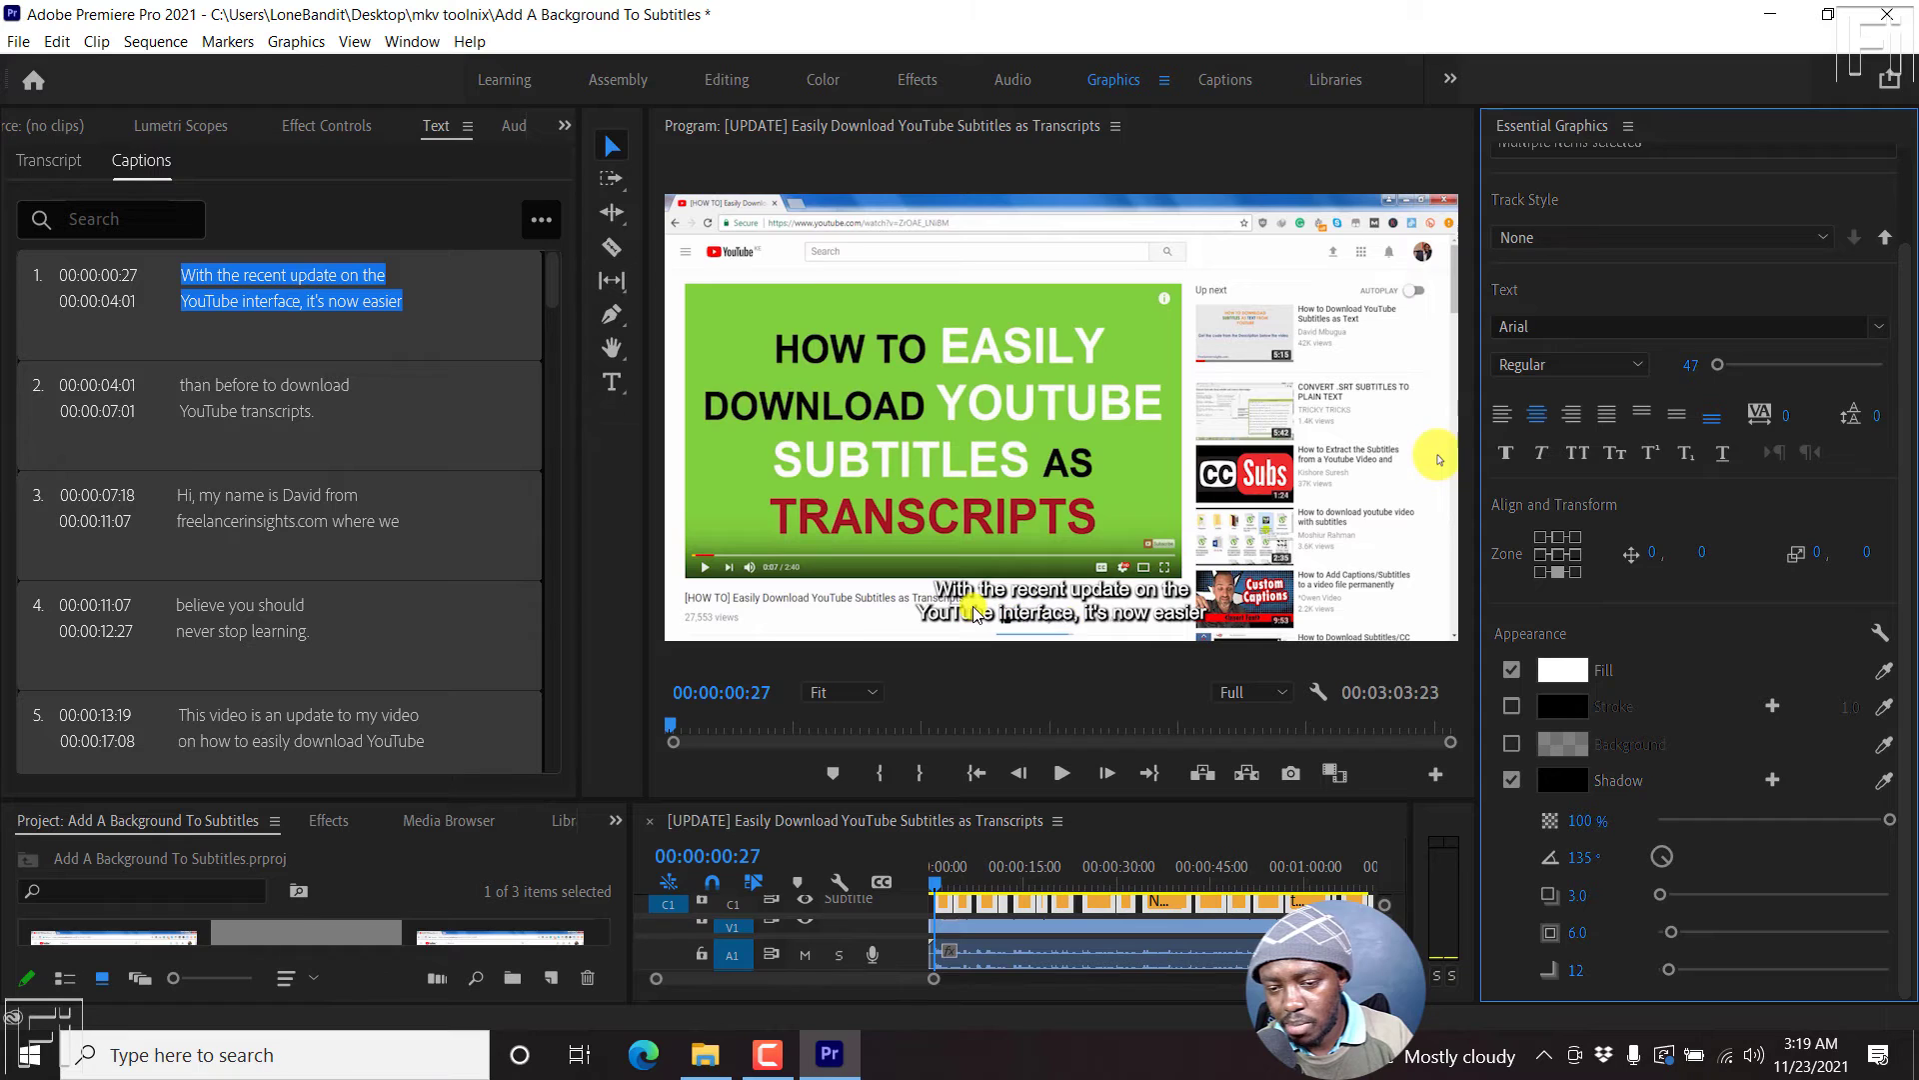
left_click(1510, 779)
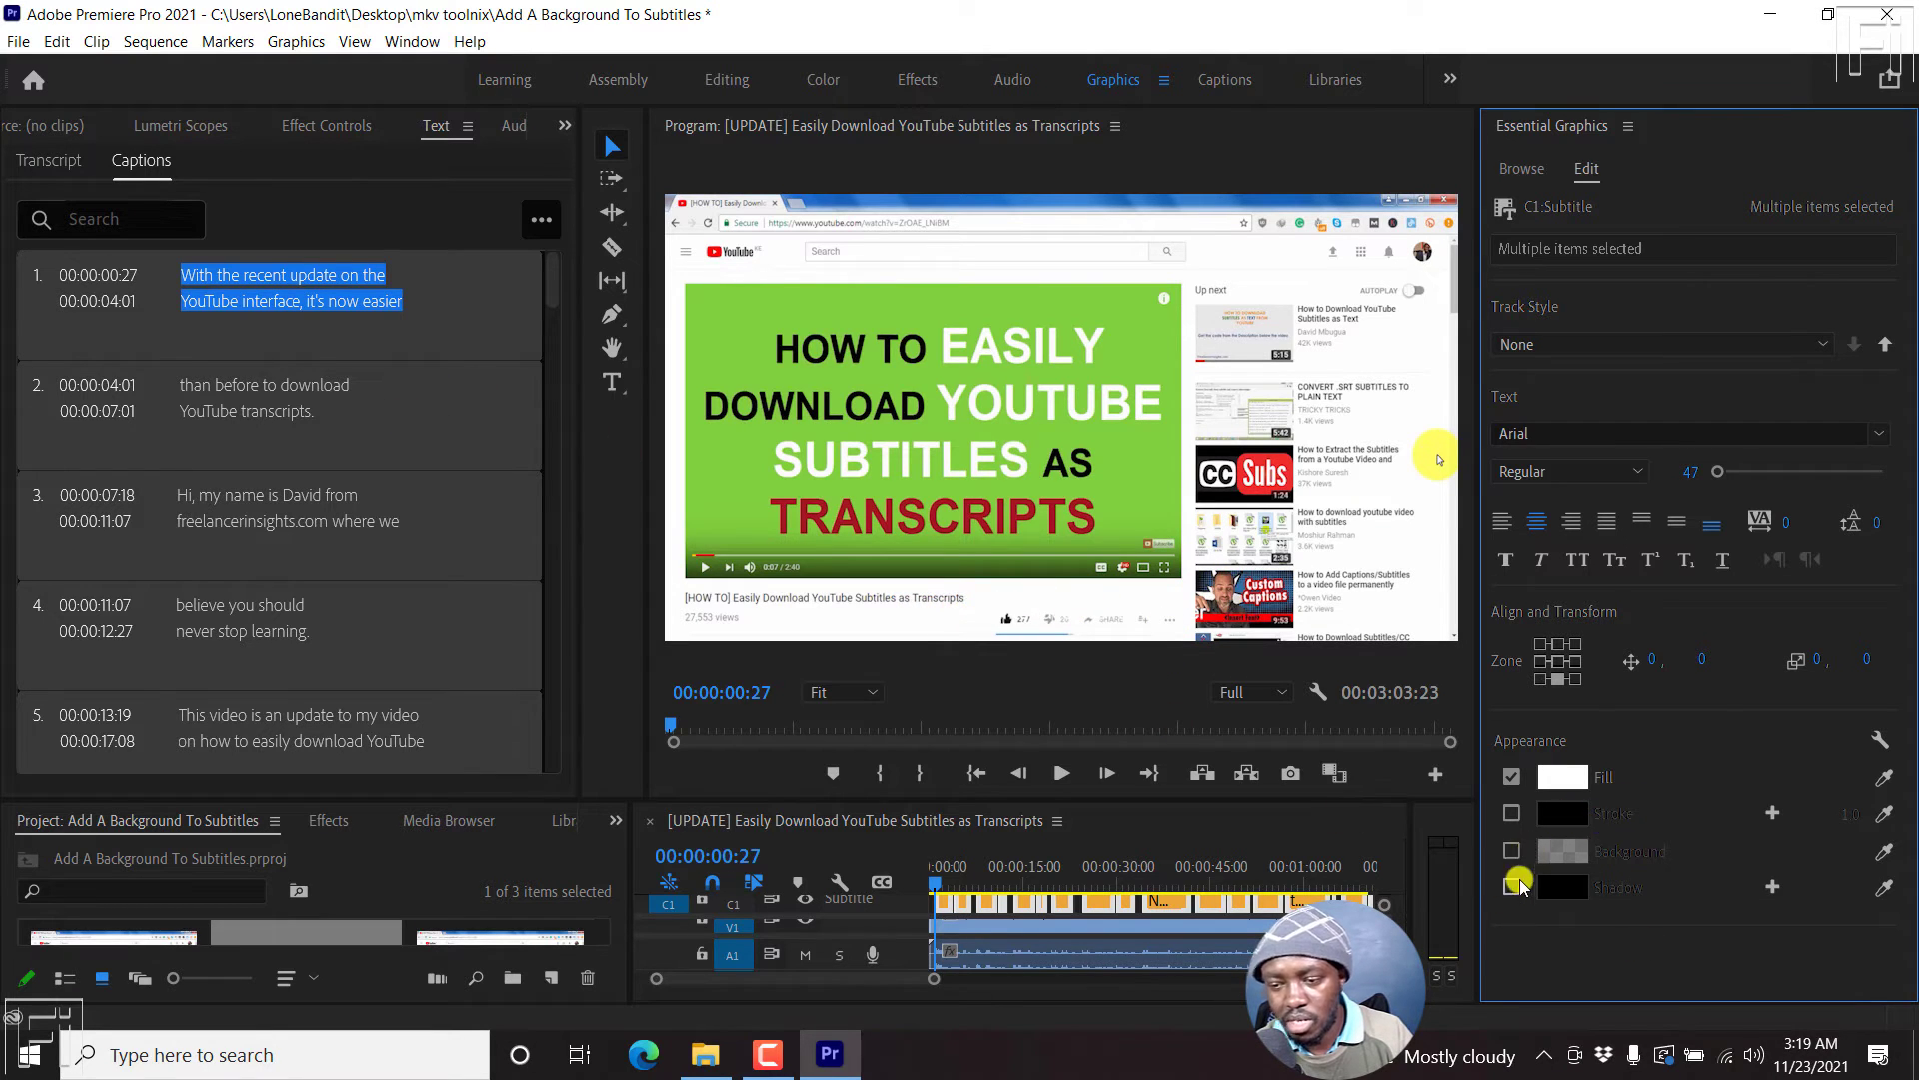
left_click(1565, 776)
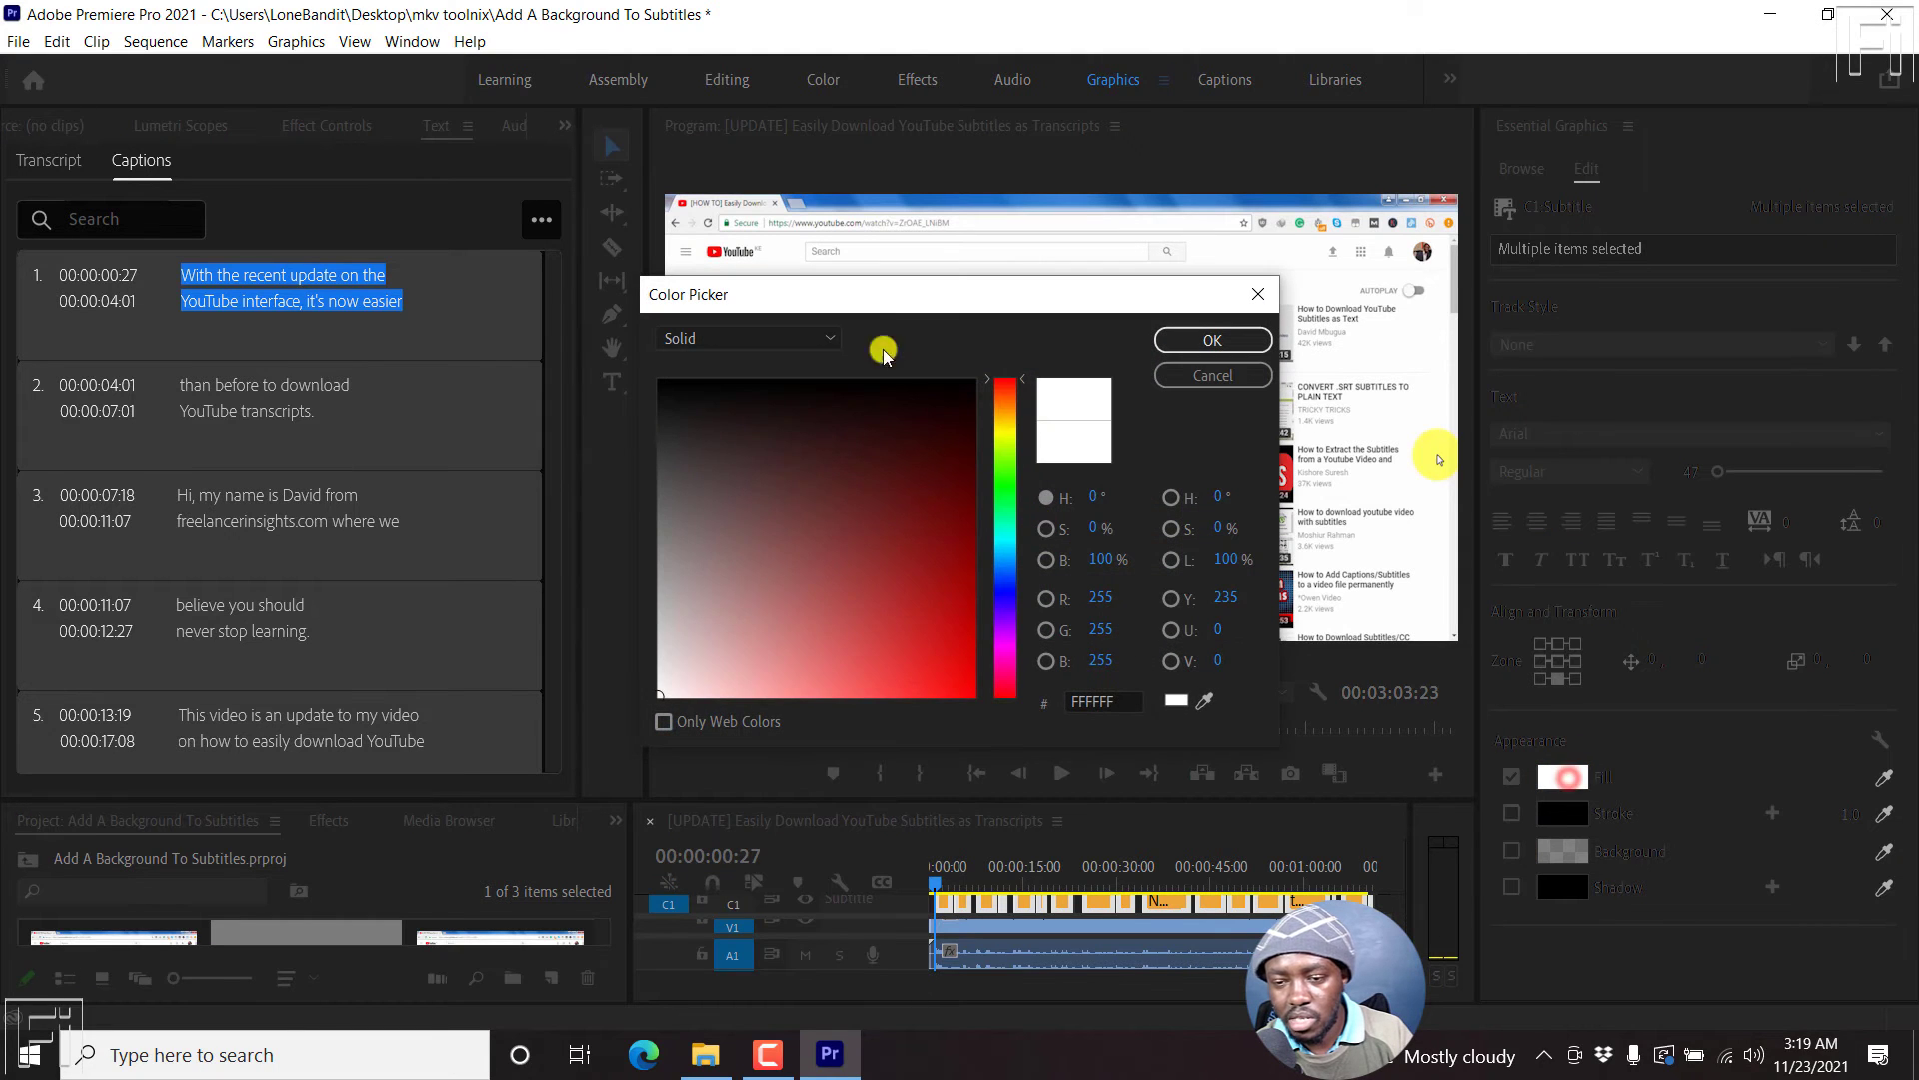
left_click_drag(1005, 425, 1010, 440)
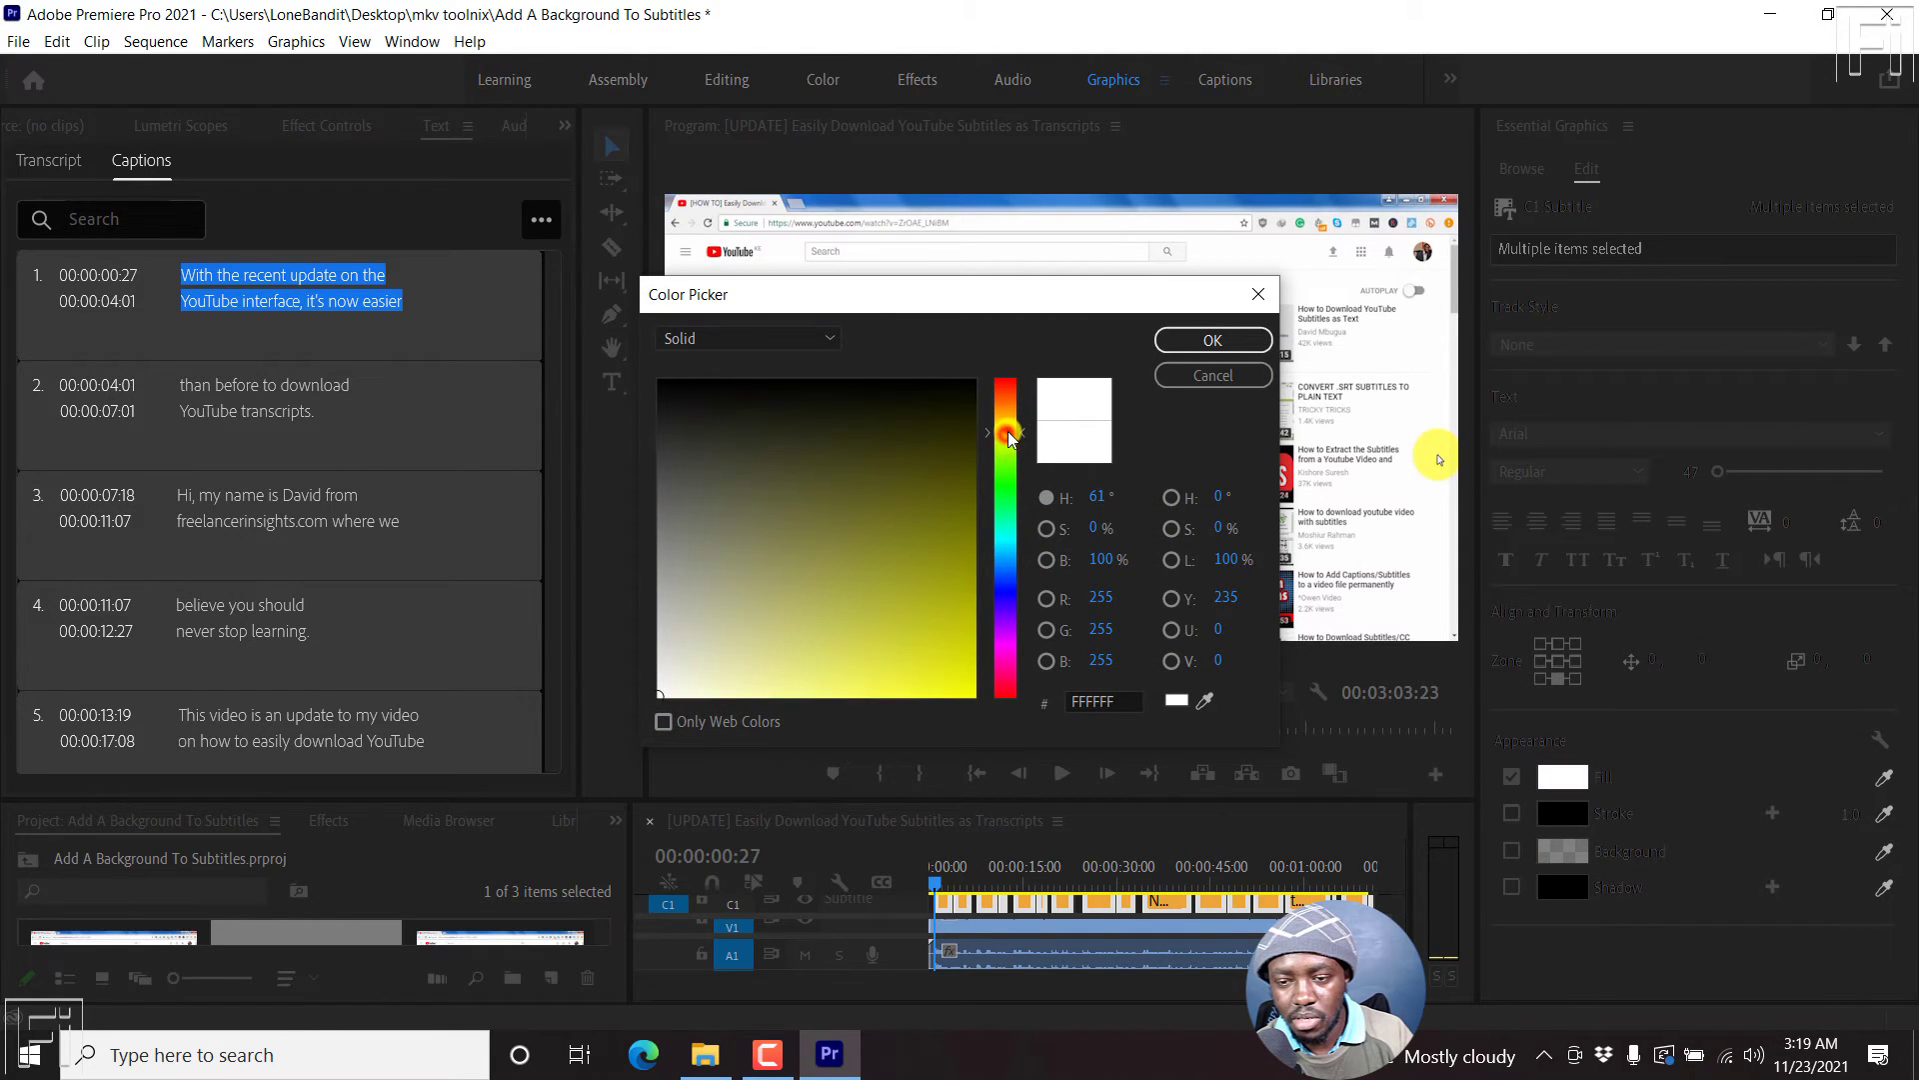
left_click(939, 622)
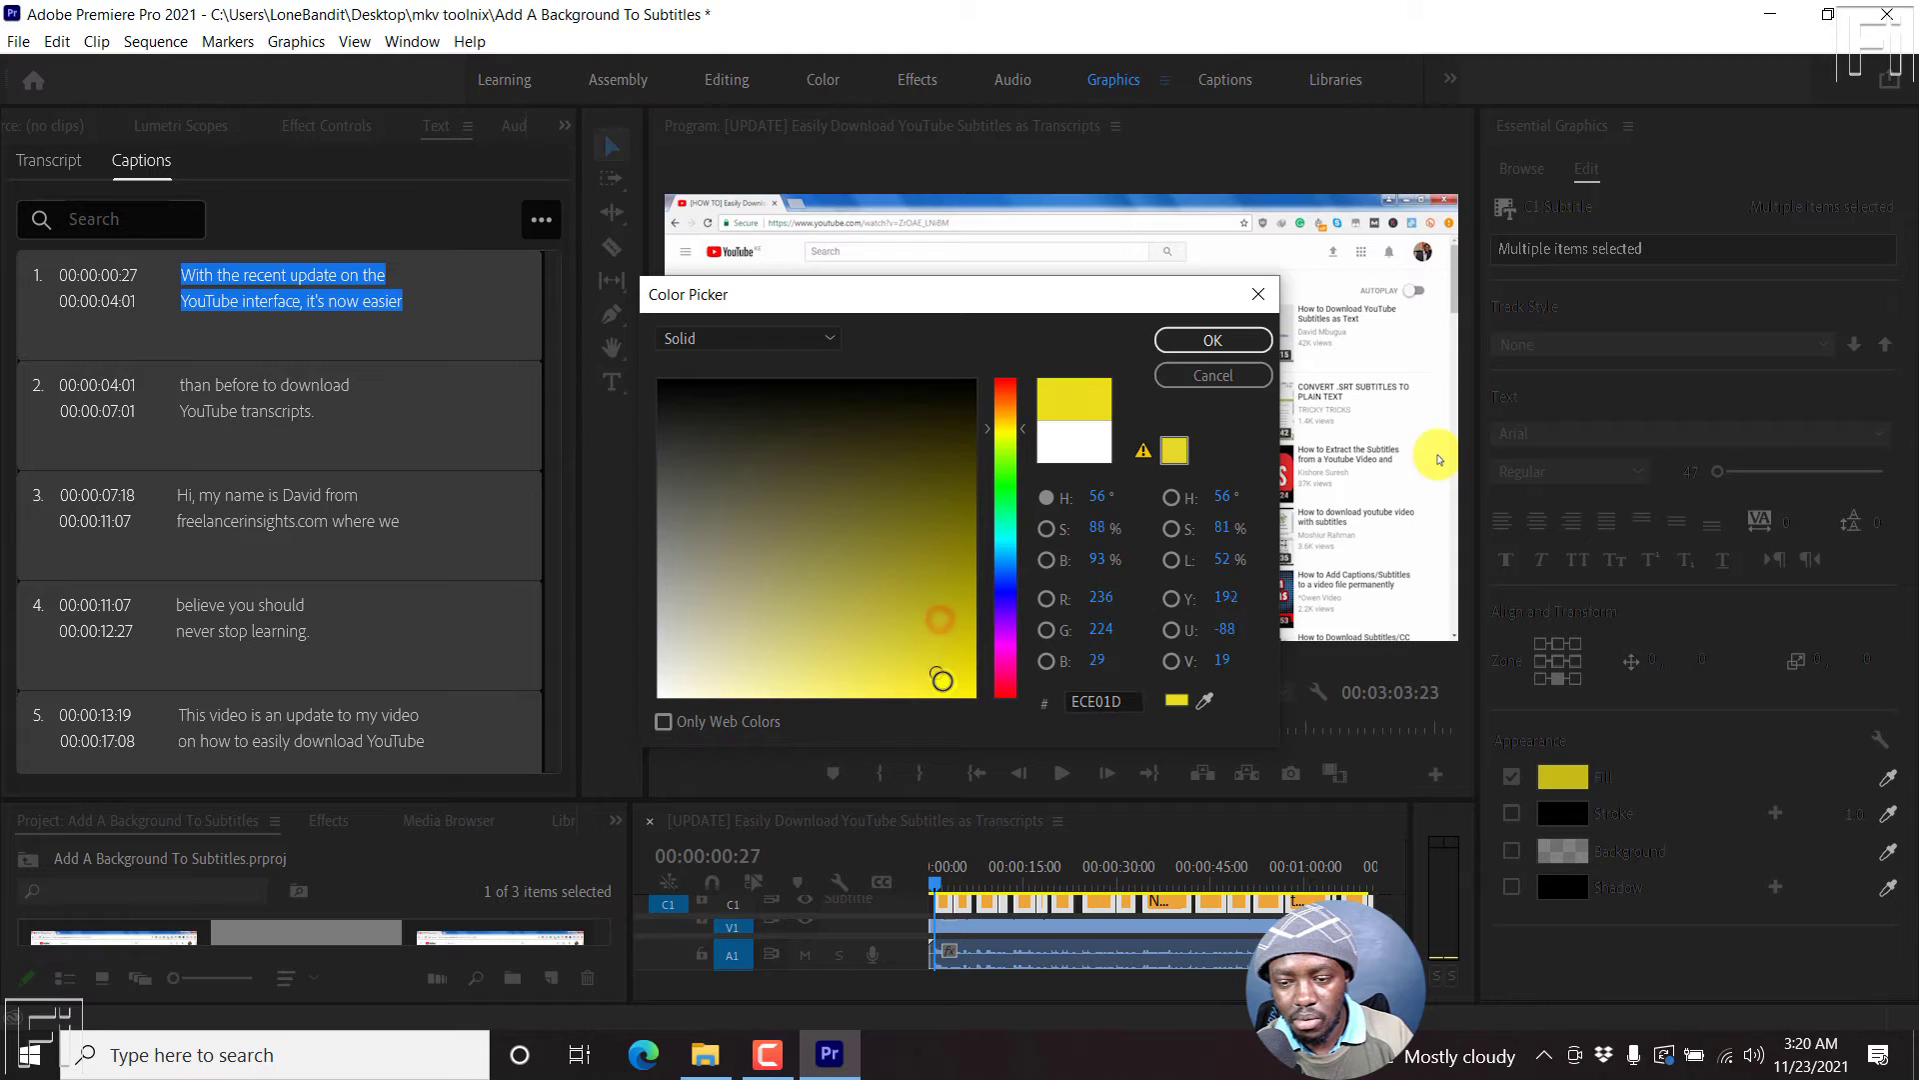
left_click(944, 682)
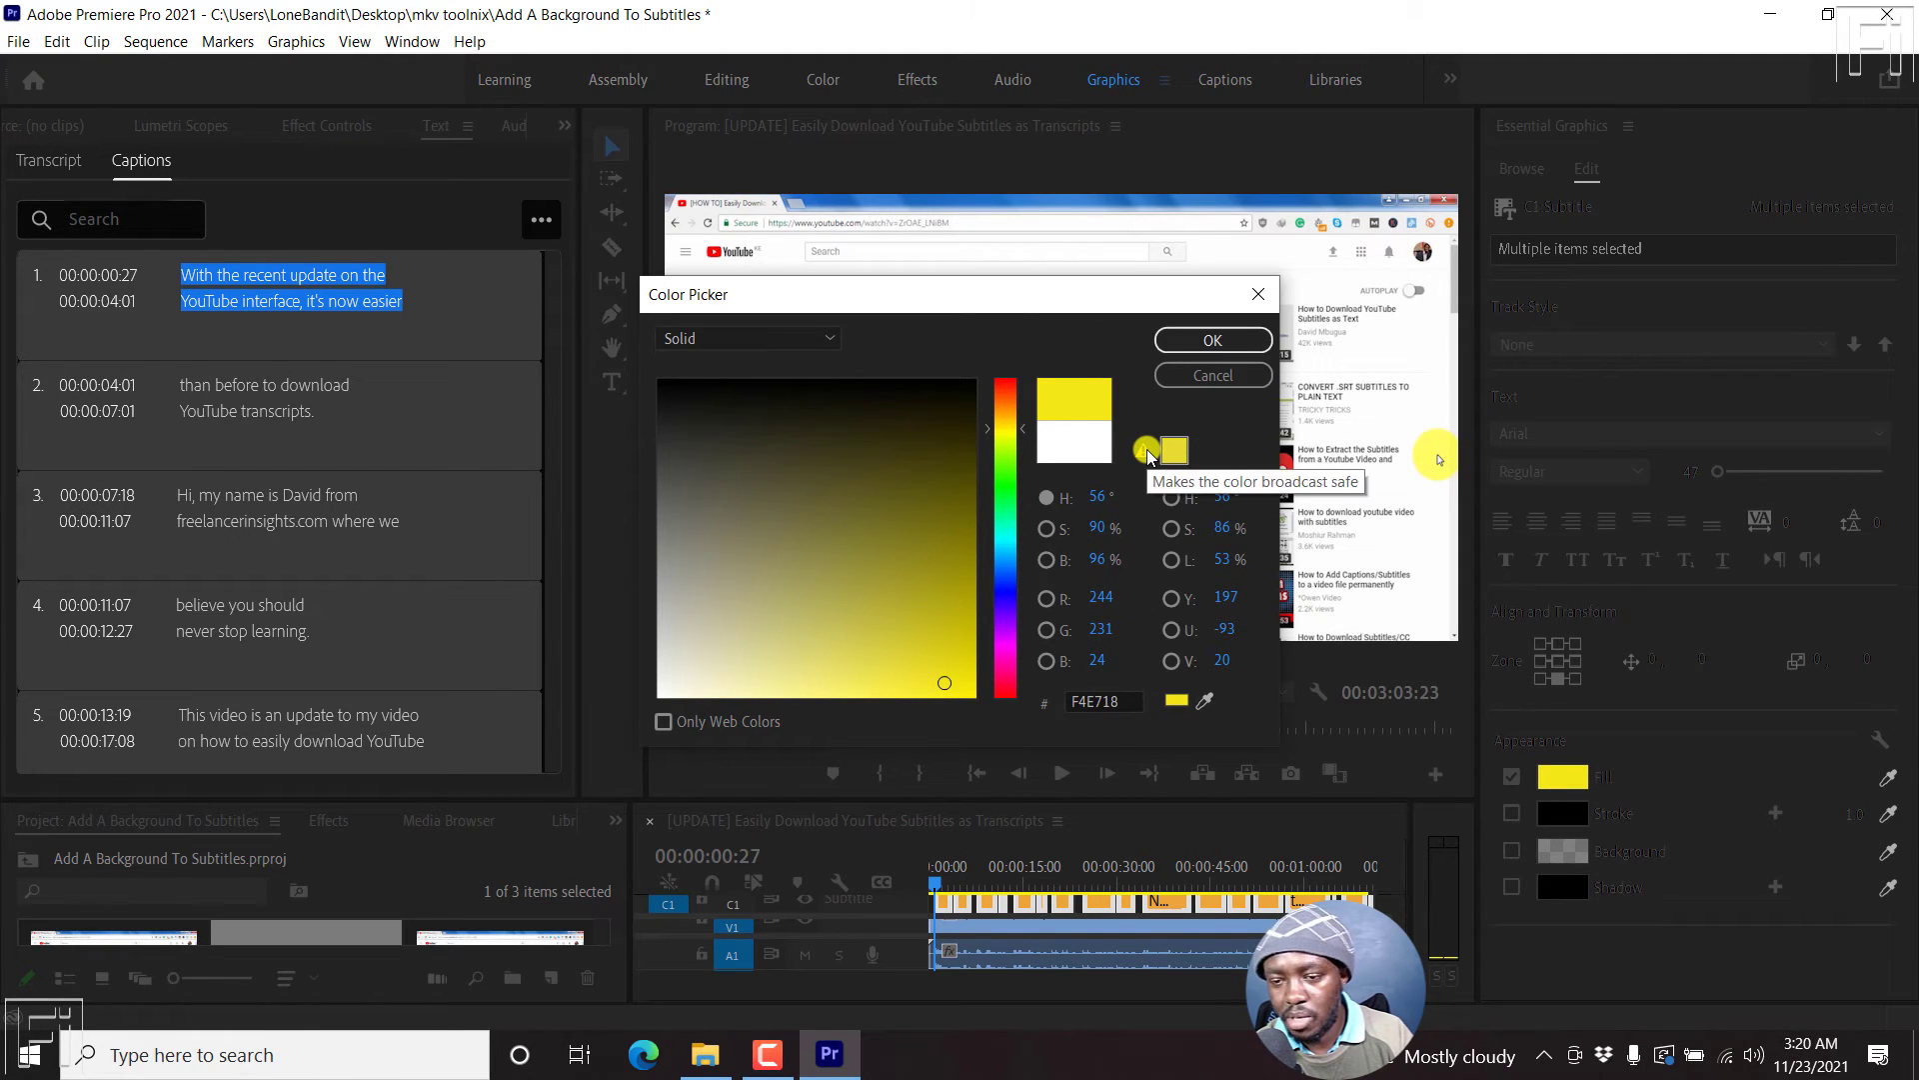
left_click(1213, 340)
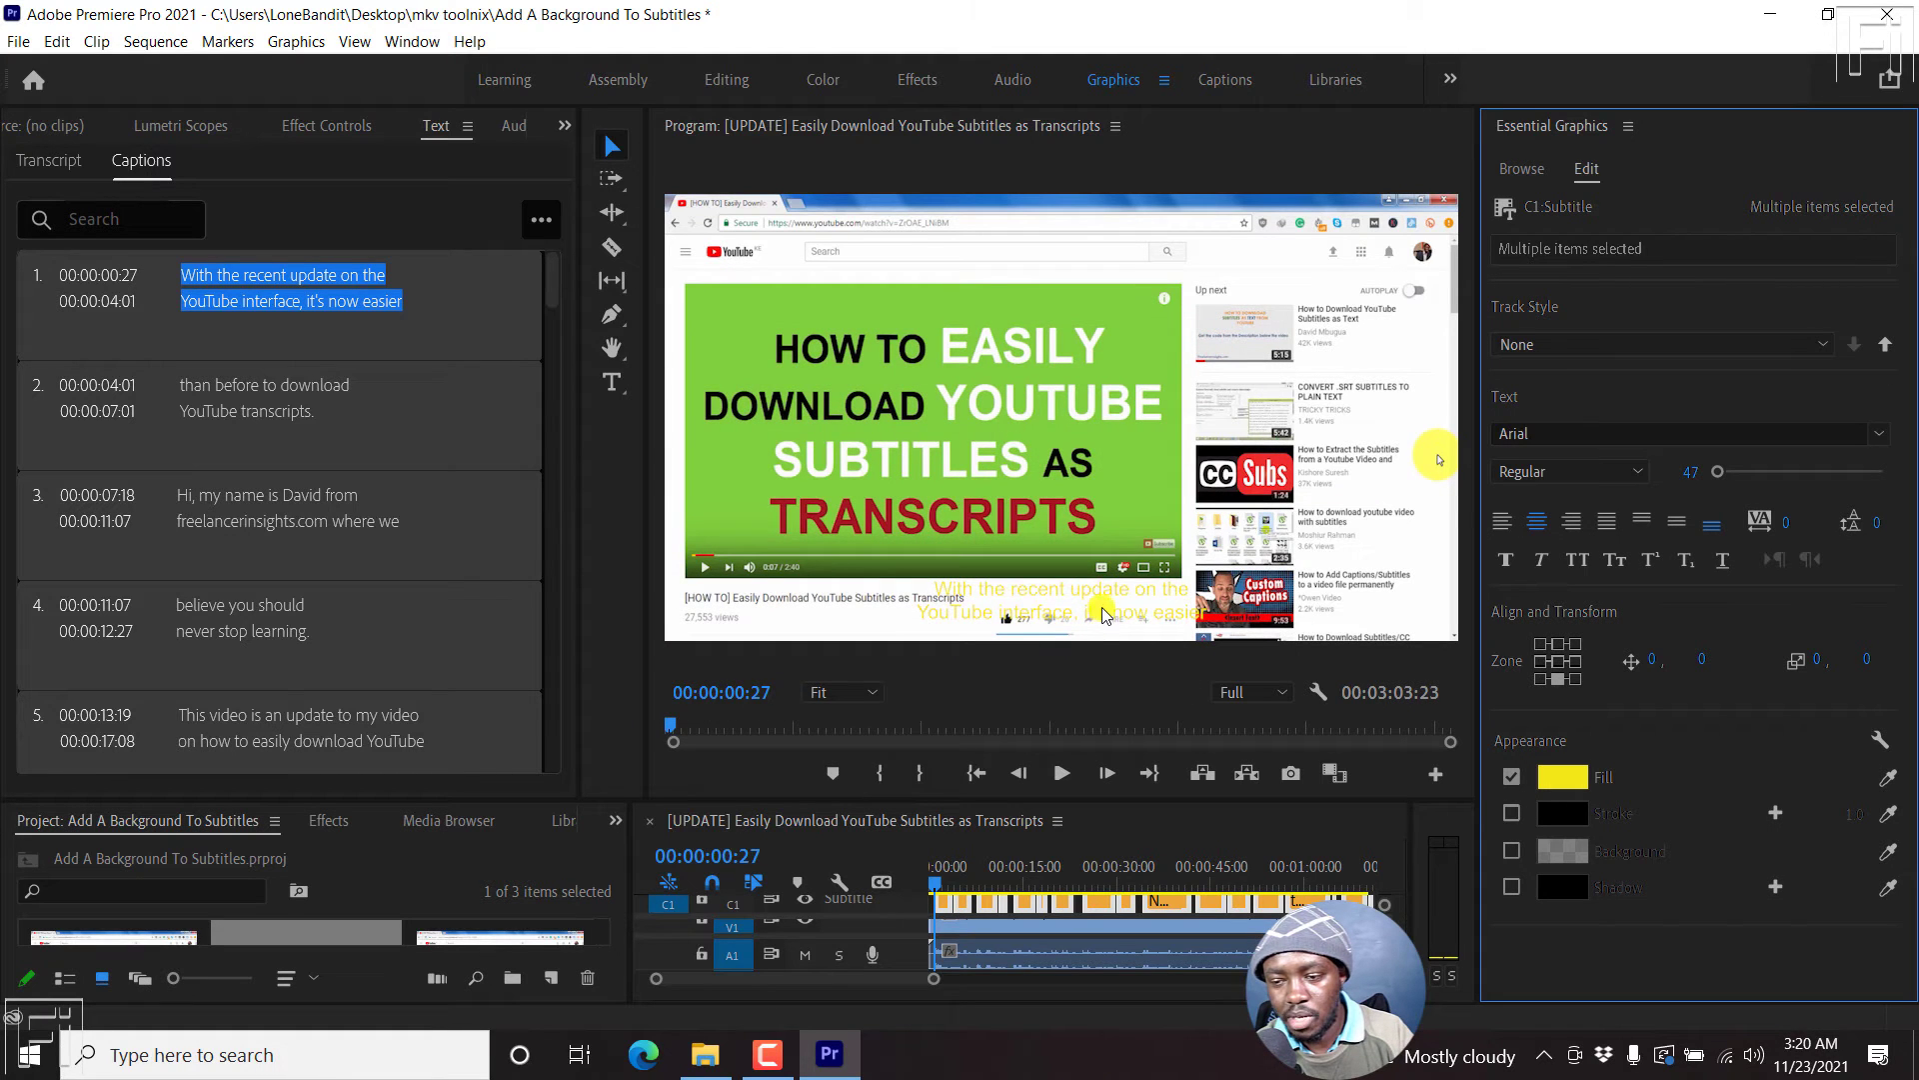
key("ctrl+z")
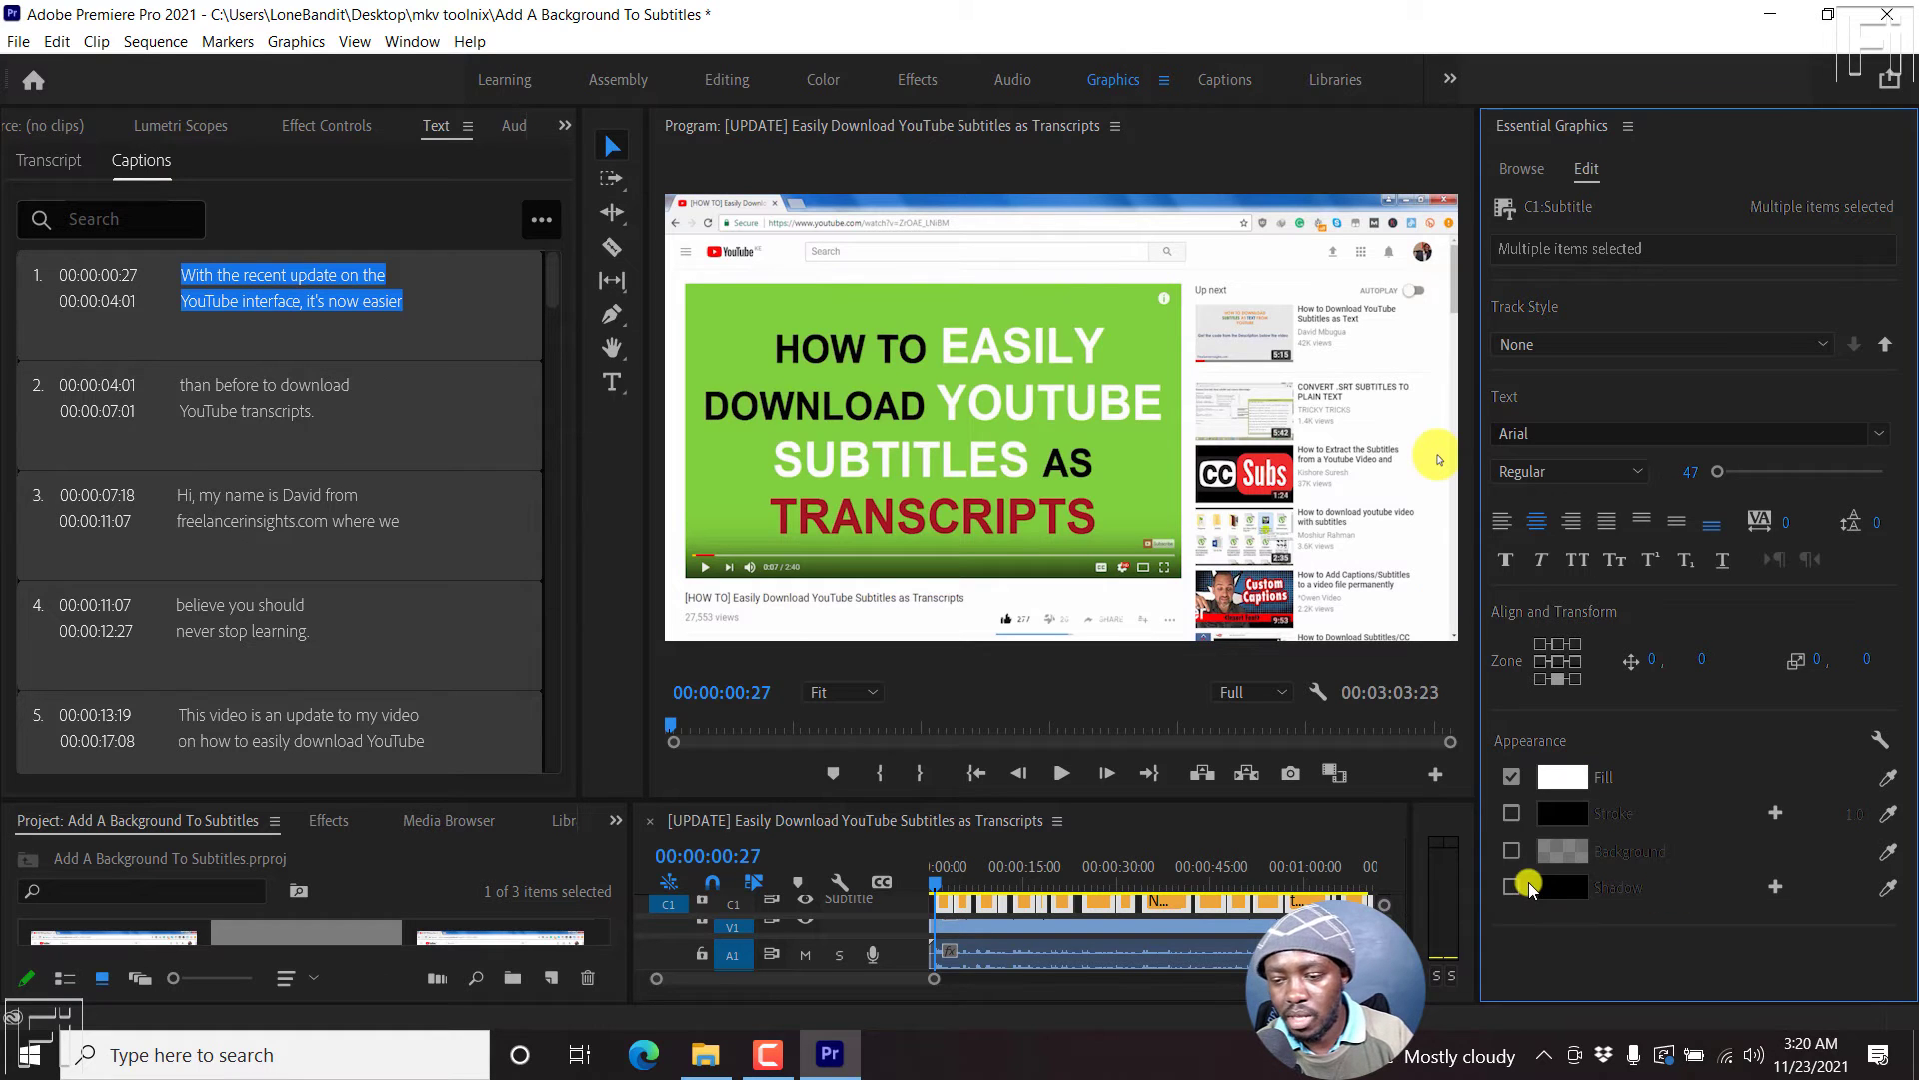
Re-enable the caption shadow and turn on the caption Background box.
left_click(1514, 887)
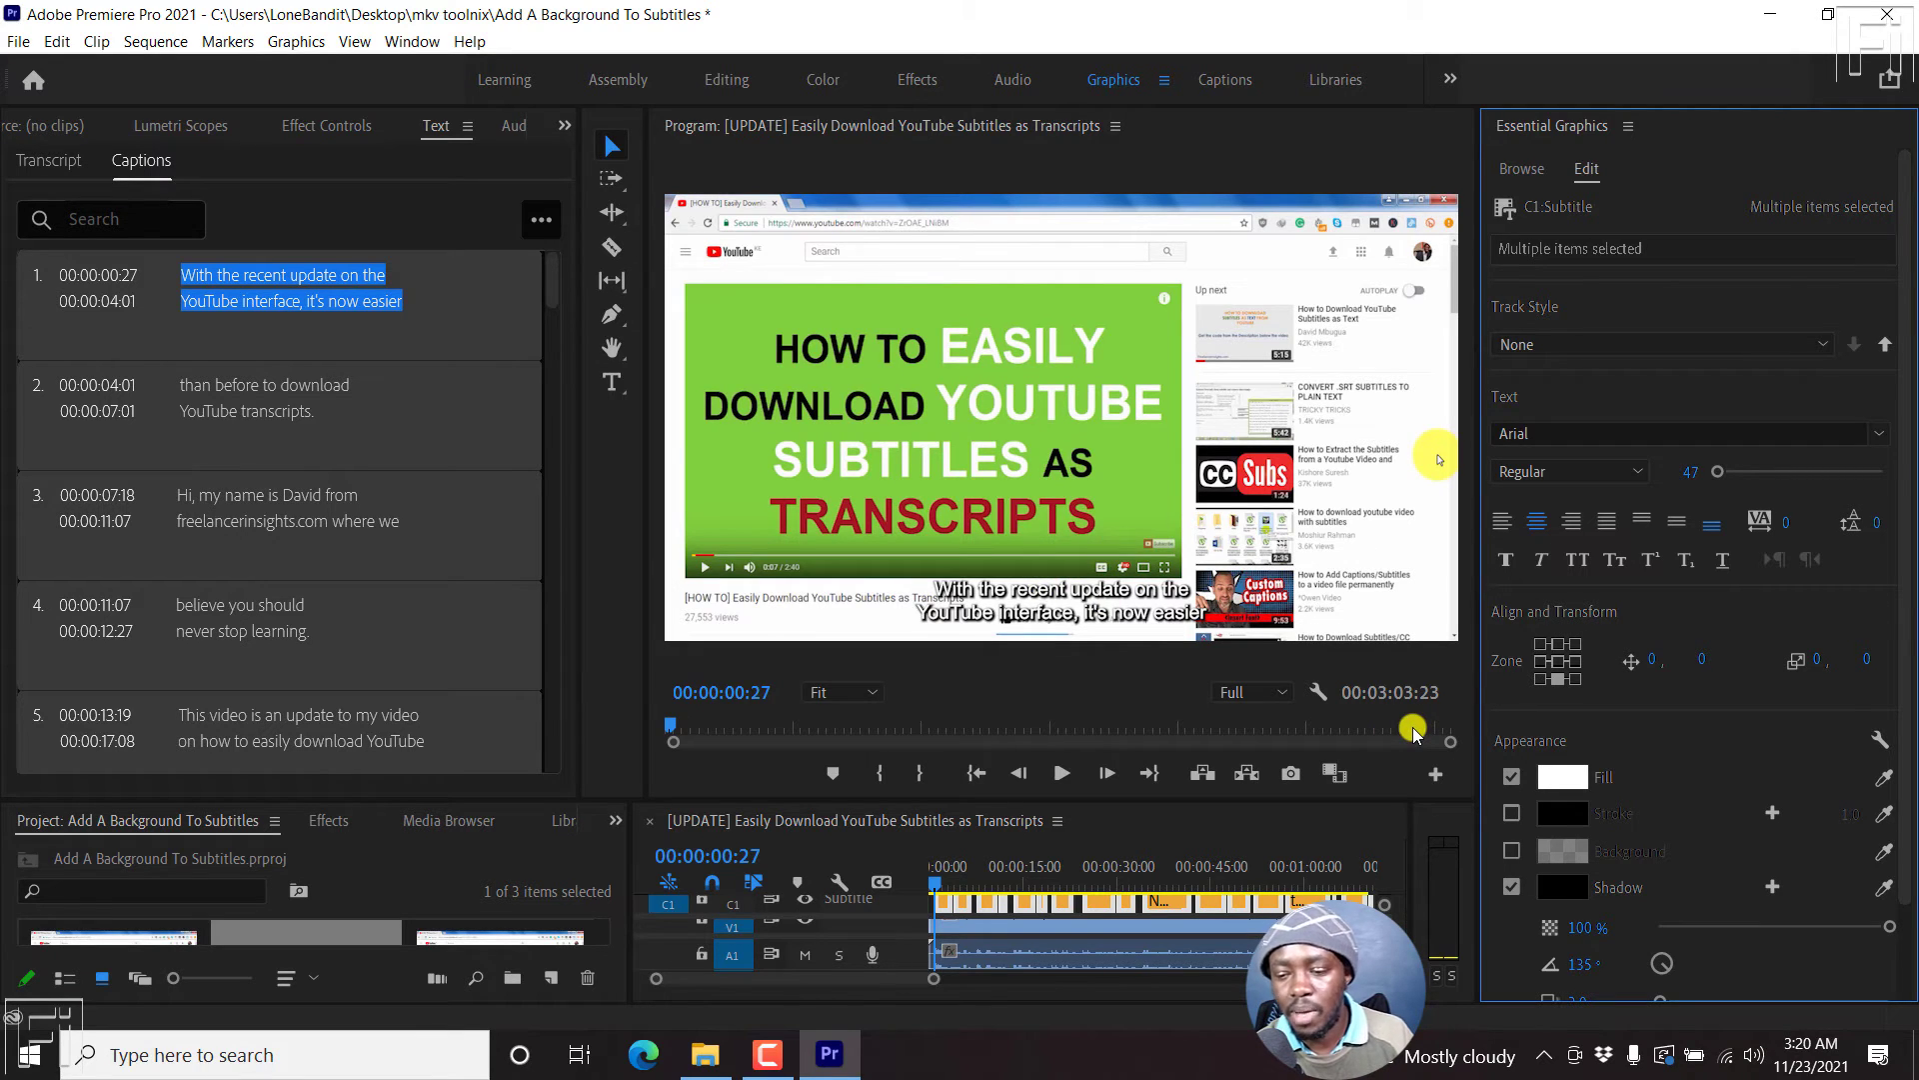
left_click(1512, 851)
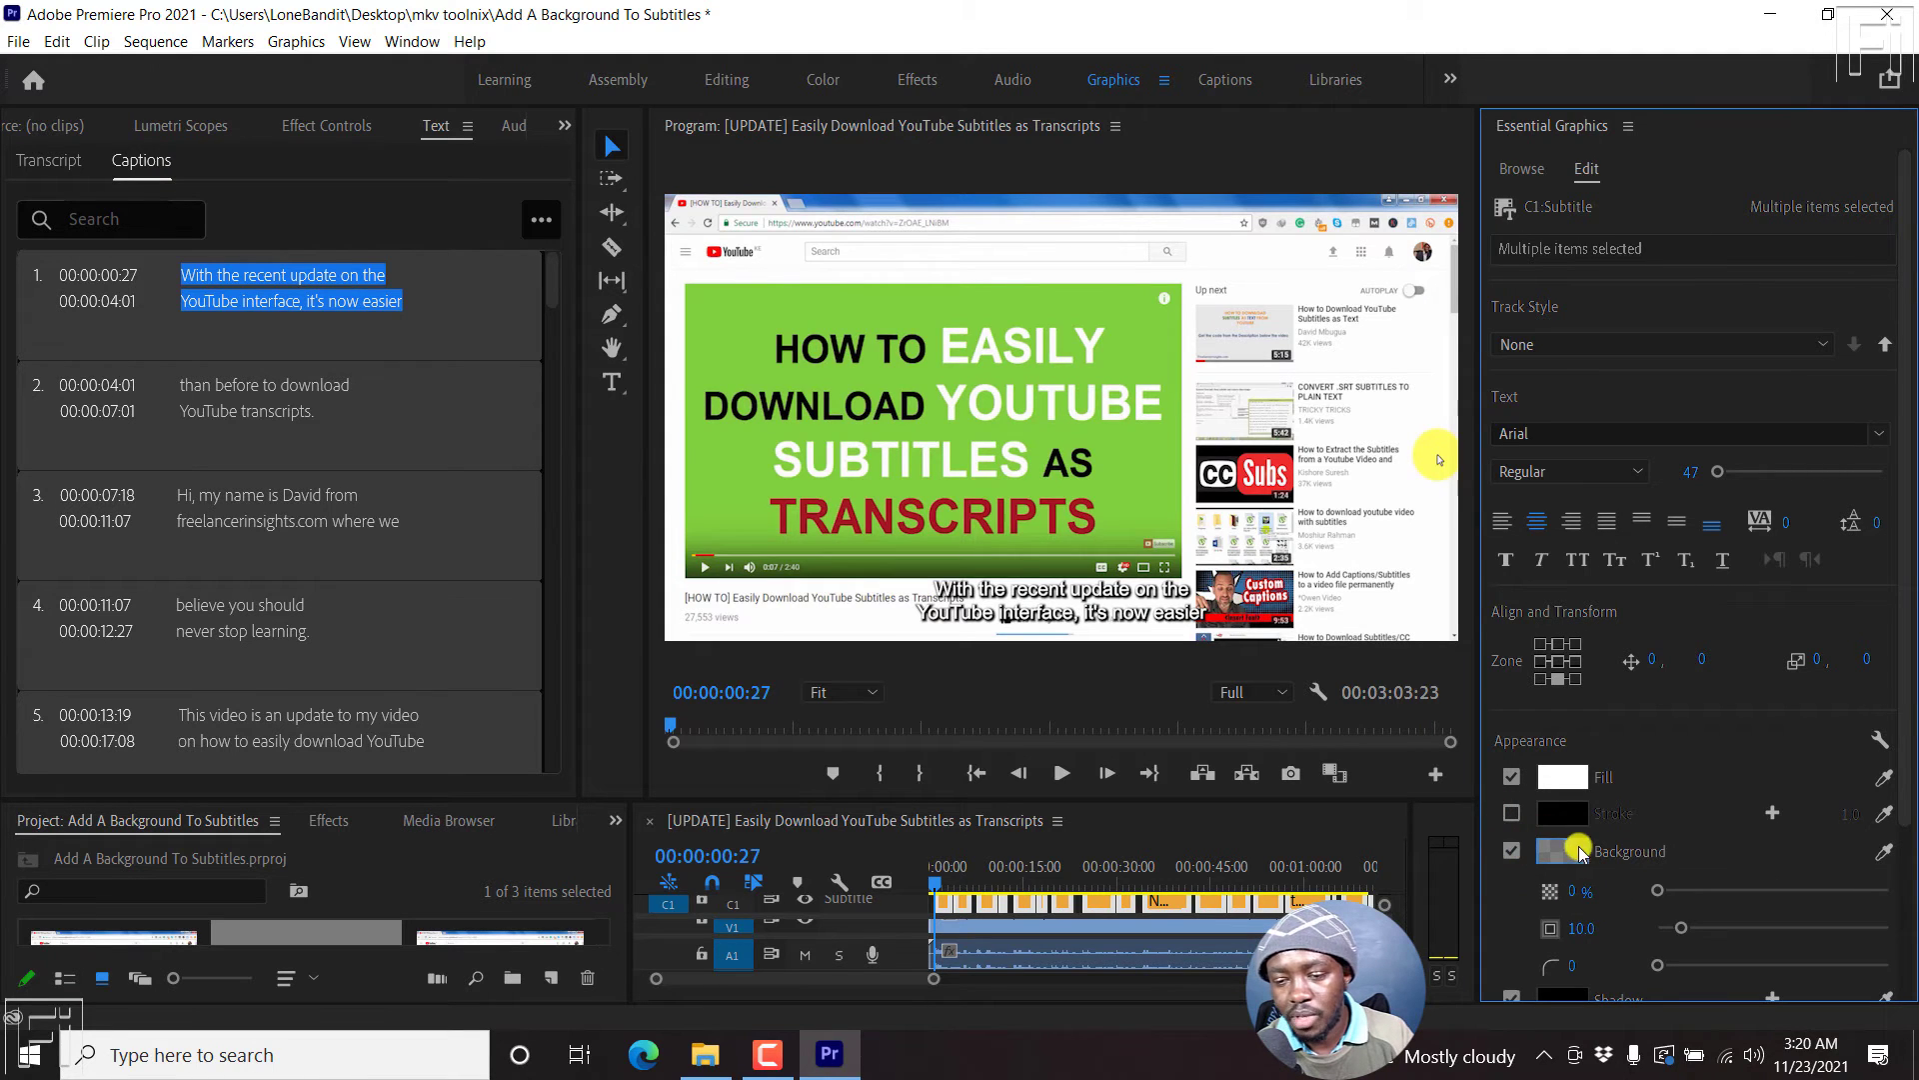
scroll(1900, 660, "down", 3)
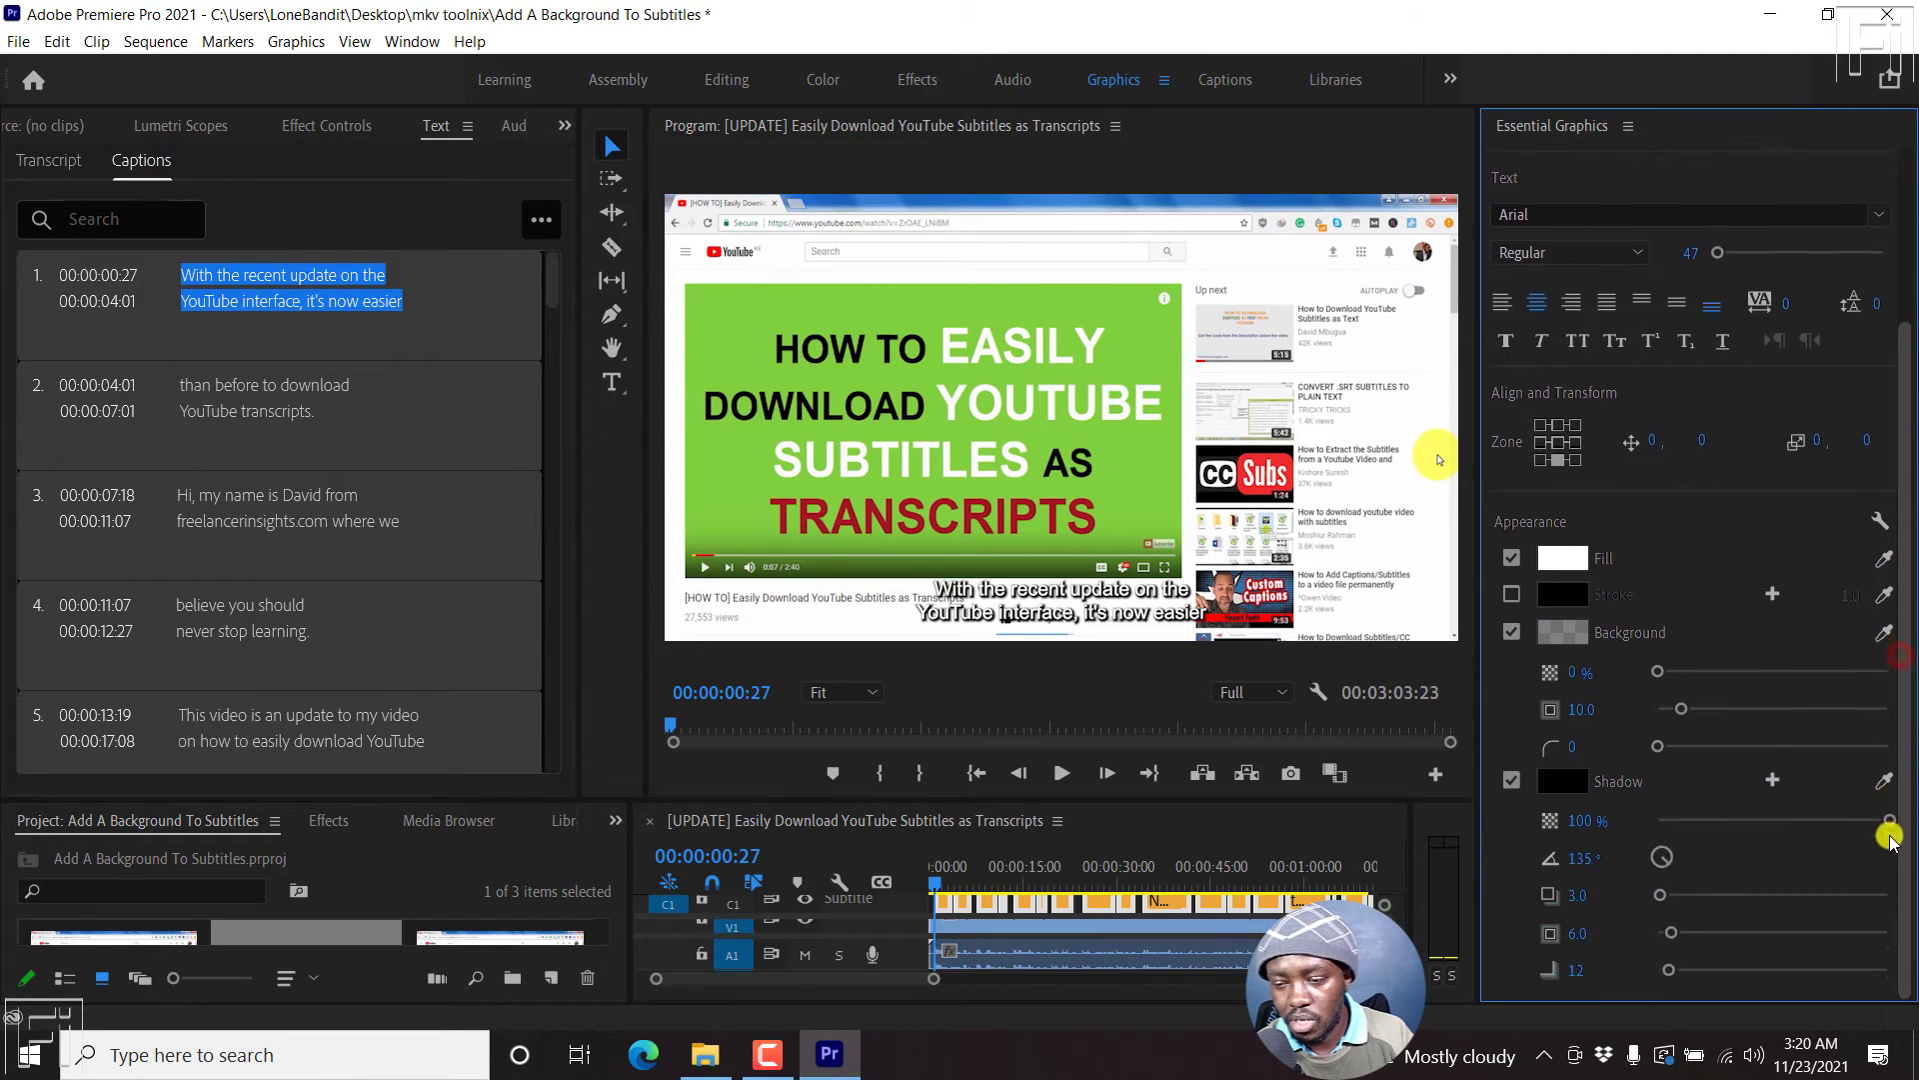
Set the caption background colour to pure black (000000).
left_click(1576, 632)
mouse_move(490, 497)
left_mouse_down()
mouse_move(471, 497)
mouse_move(479, 471)
mouse_move(520, 468)
mouse_move(514, 493)
mouse_move(282, 453)
mouse_move(420, 437)
mouse_move(446, 470)
left_mouse_up()
mouse_move(634, 455)
left_mouse_down()
mouse_move(643, 437)
mouse_move(630, 531)
mouse_move(384, 432)
mouse_move(250, 430)
left_mouse_up()
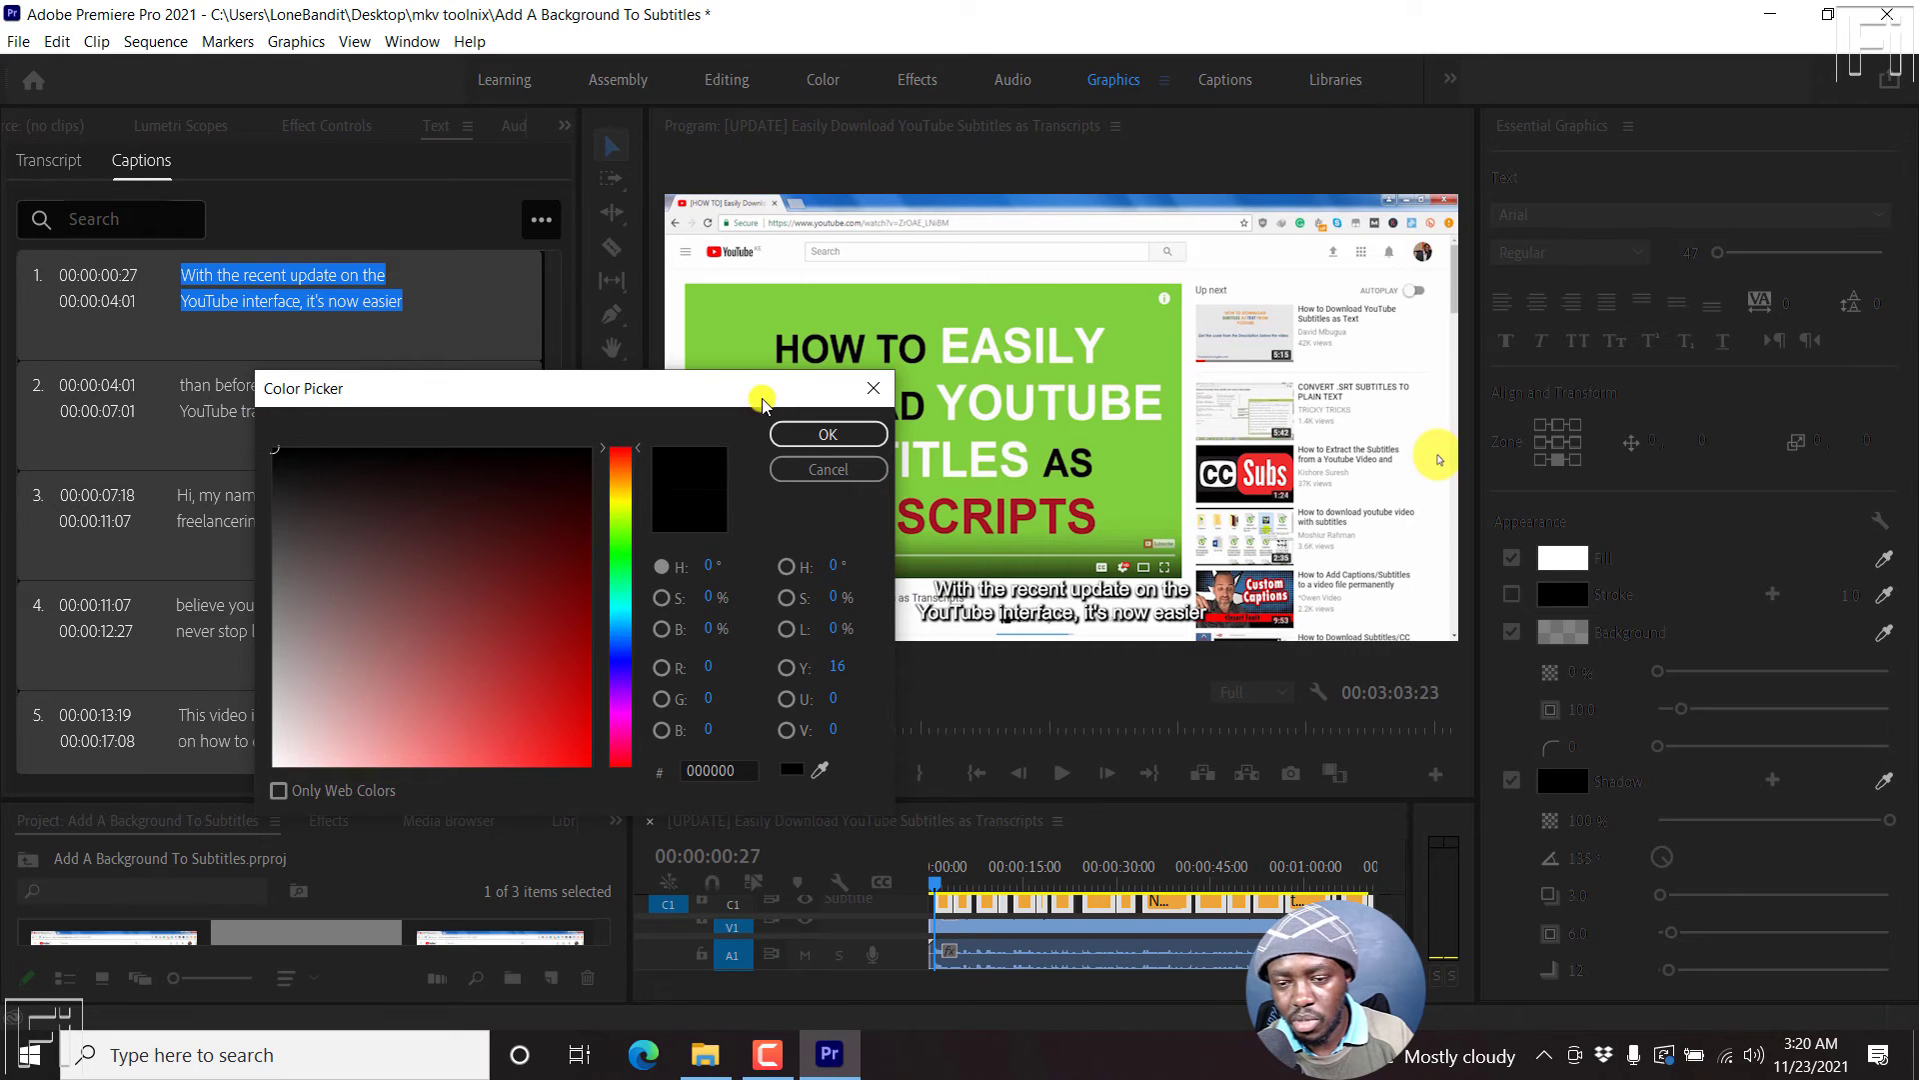
left_click(827, 434)
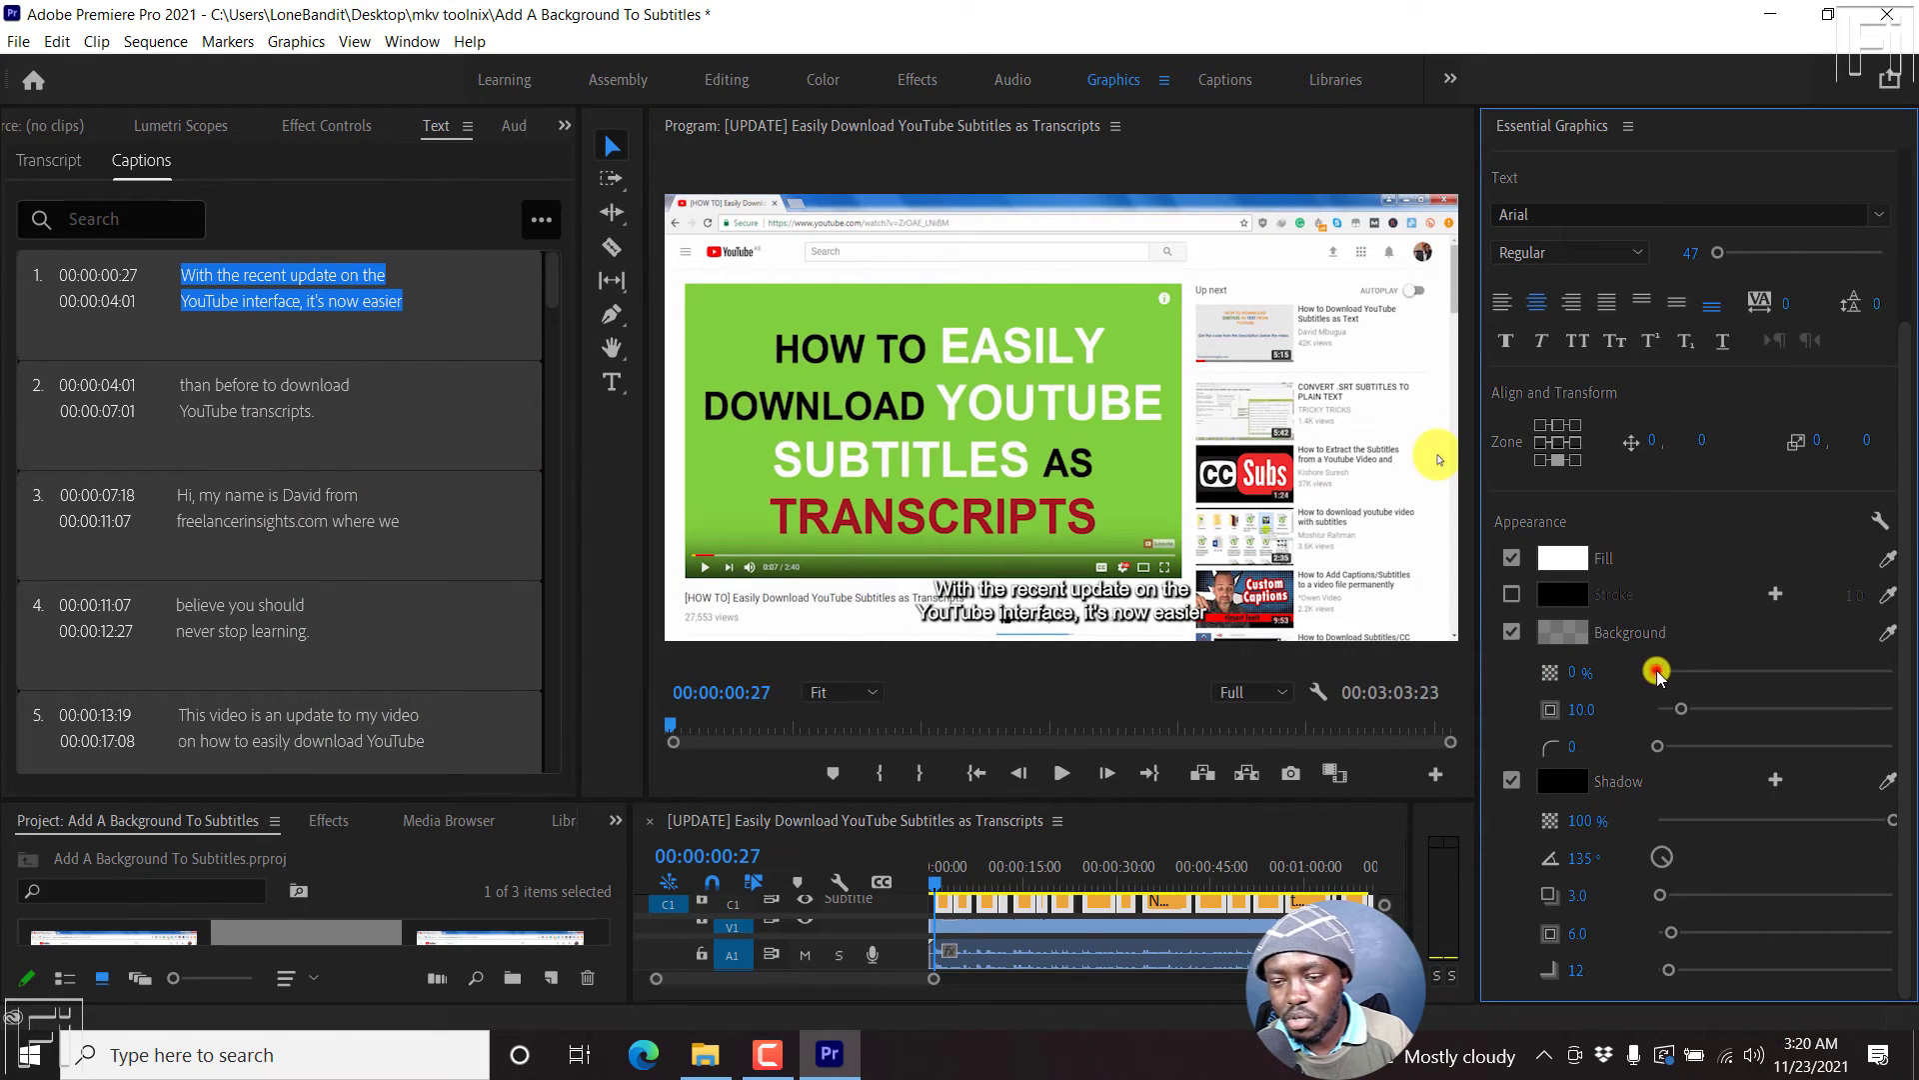
Raise the caption Background opacity slider to 62%.
left_click_drag(1689, 673, 1805, 671)
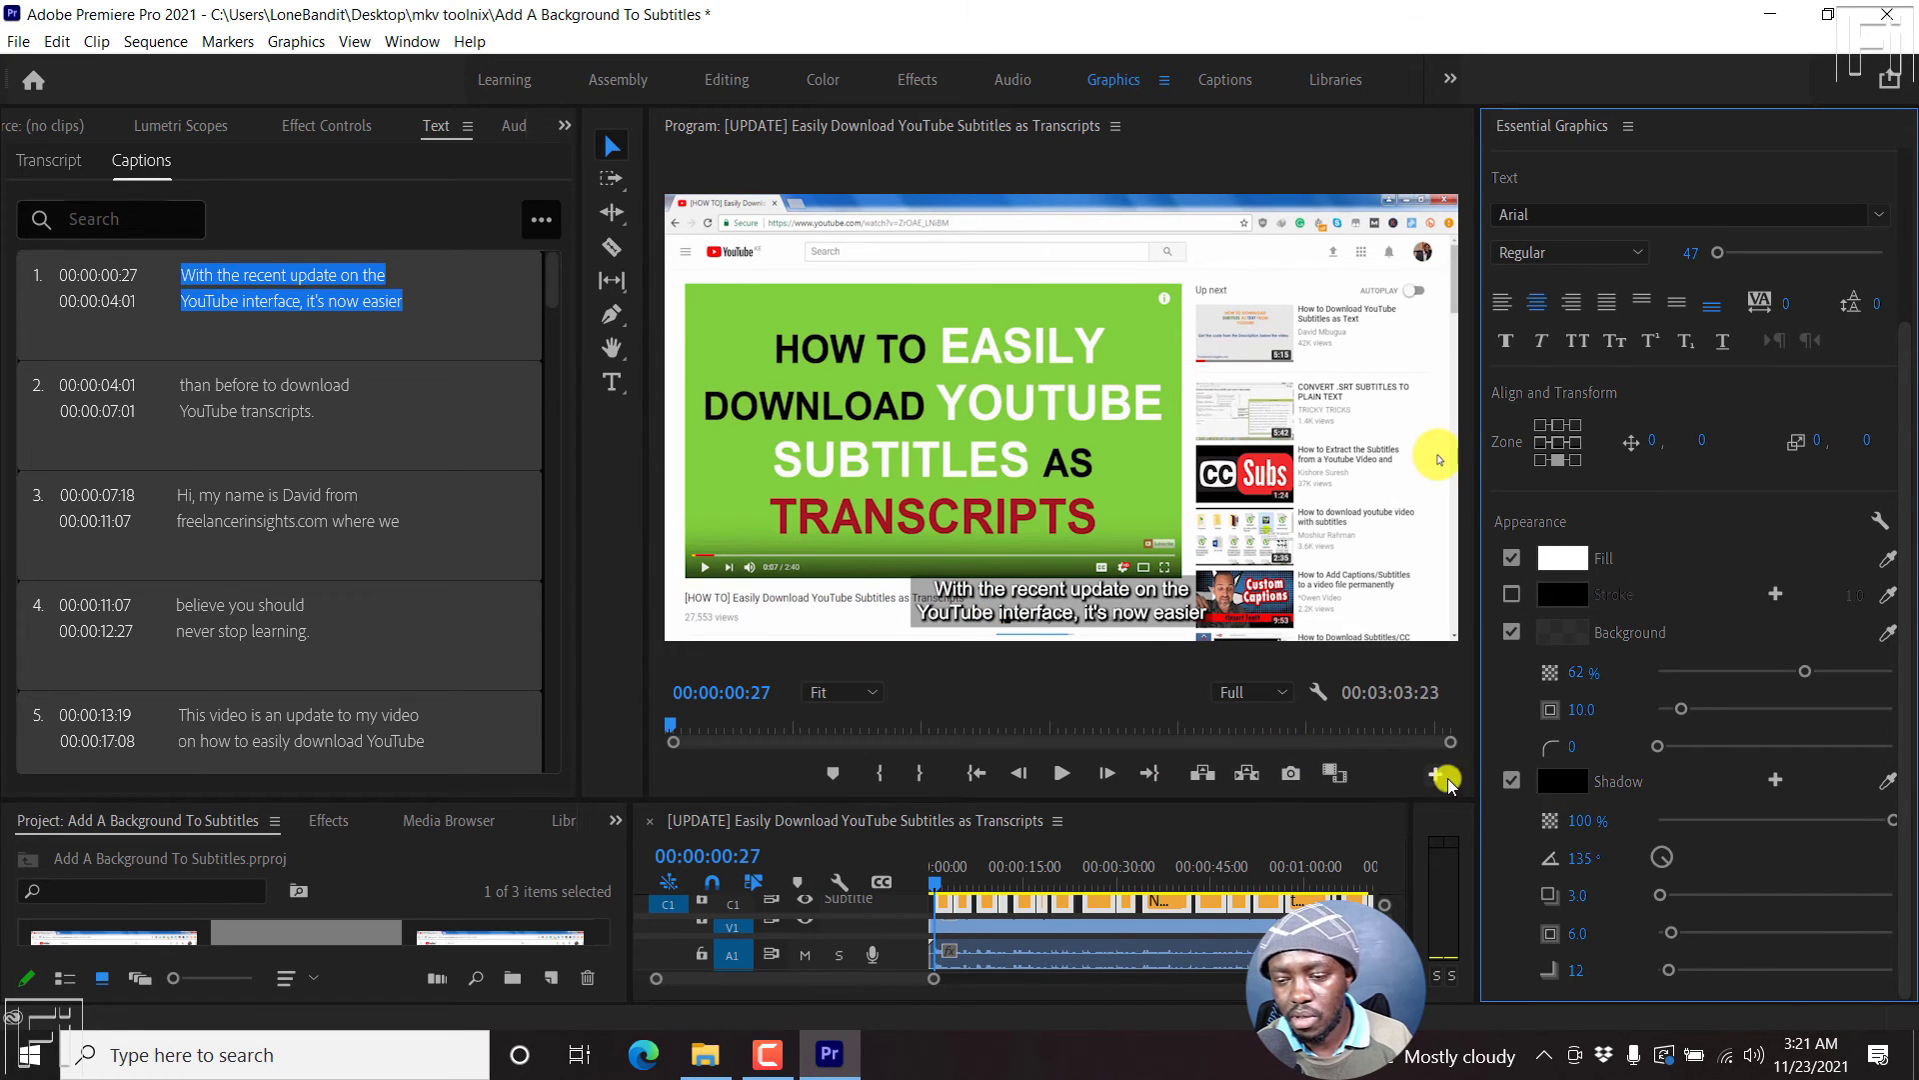
Uncheck Shadow and enter 75 as the caption Background opacity.
left_click(1511, 781)
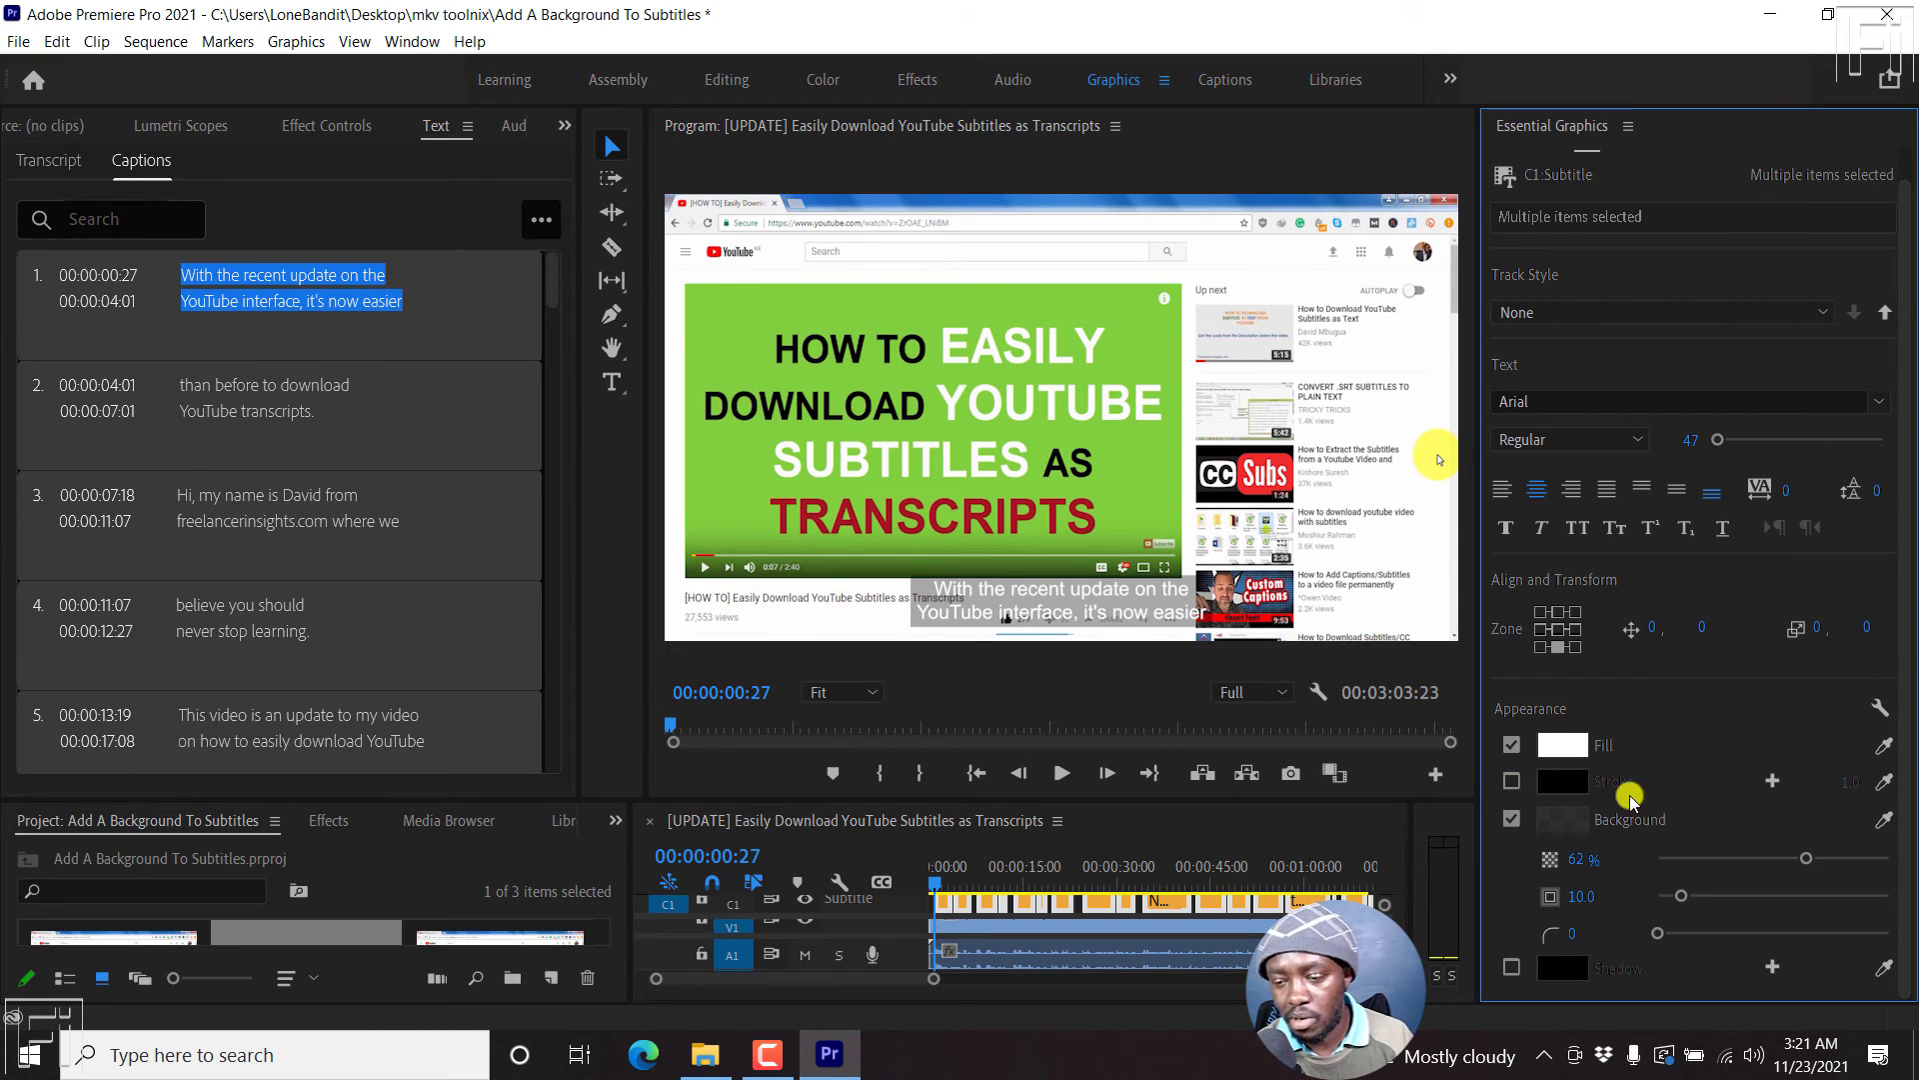
left_click_drag(1808, 860, 1835, 861)
left_click(1584, 857)
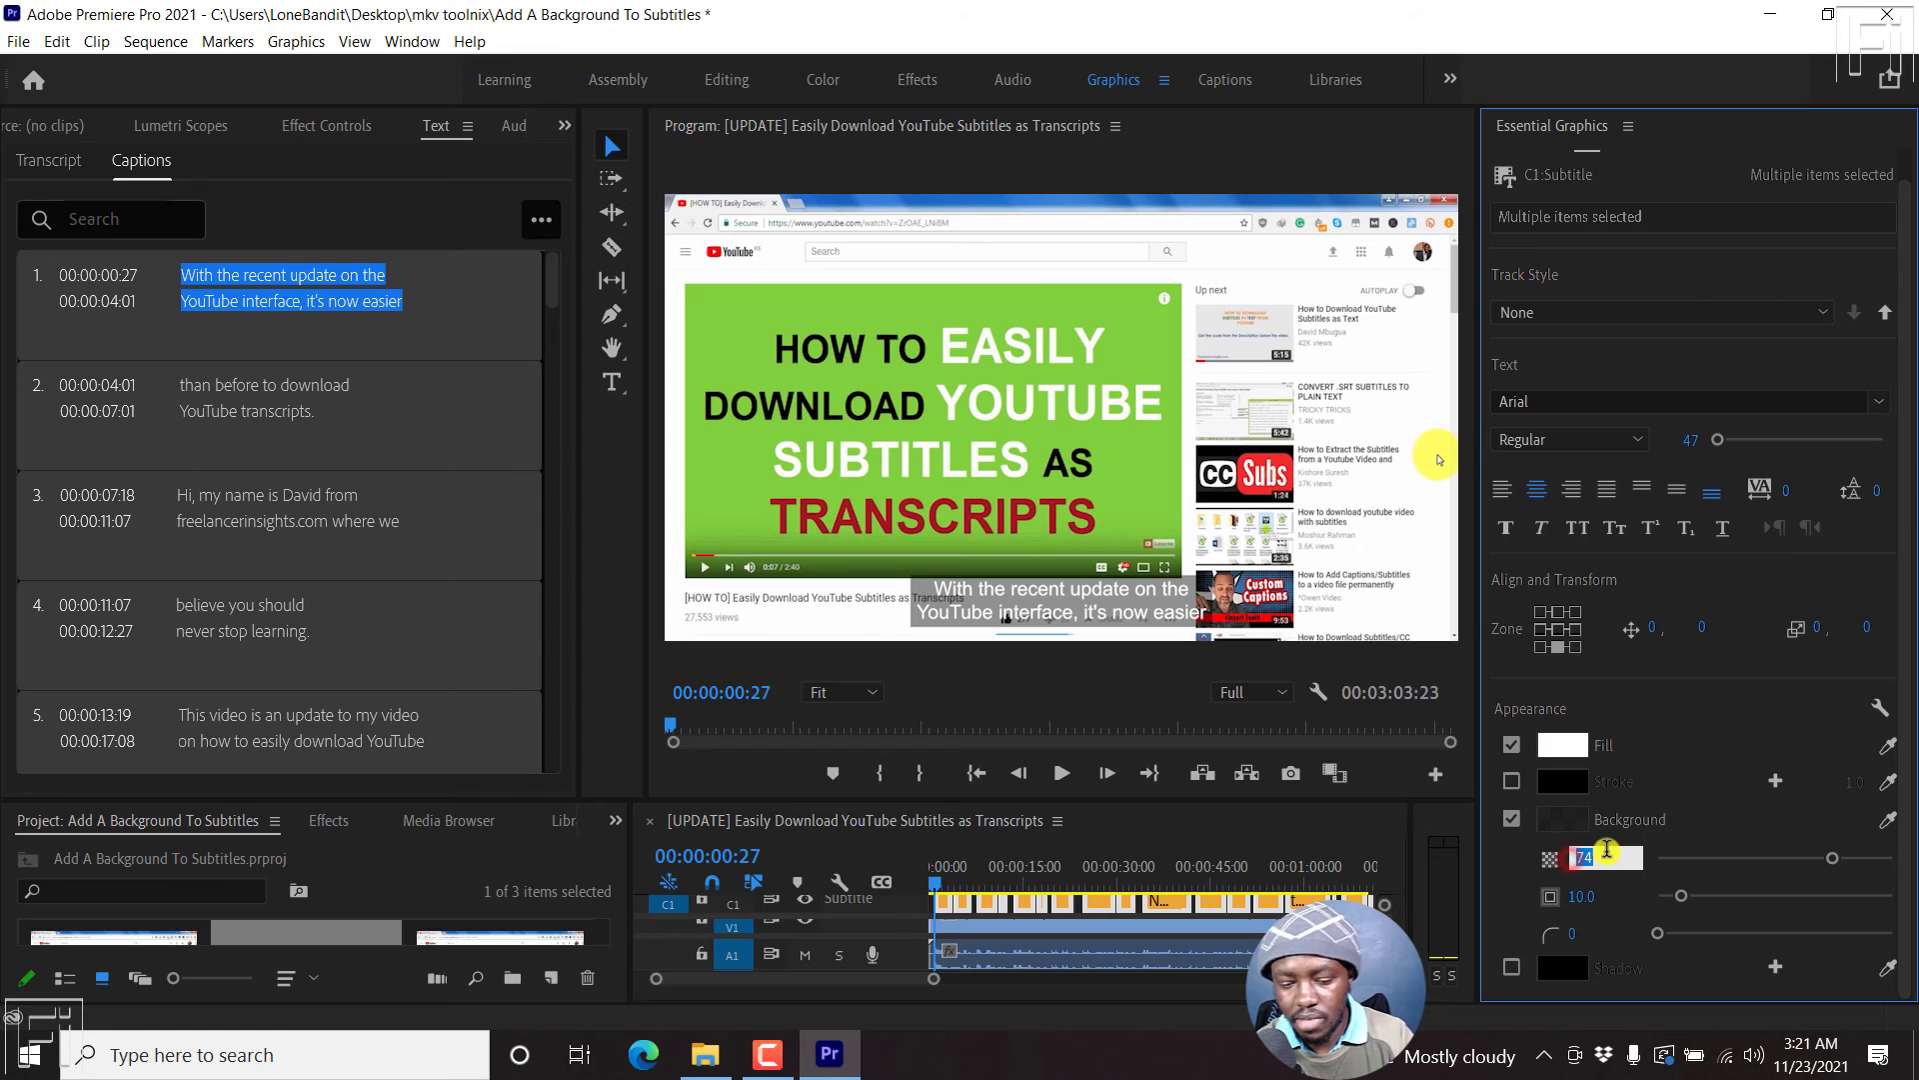
key("Return")
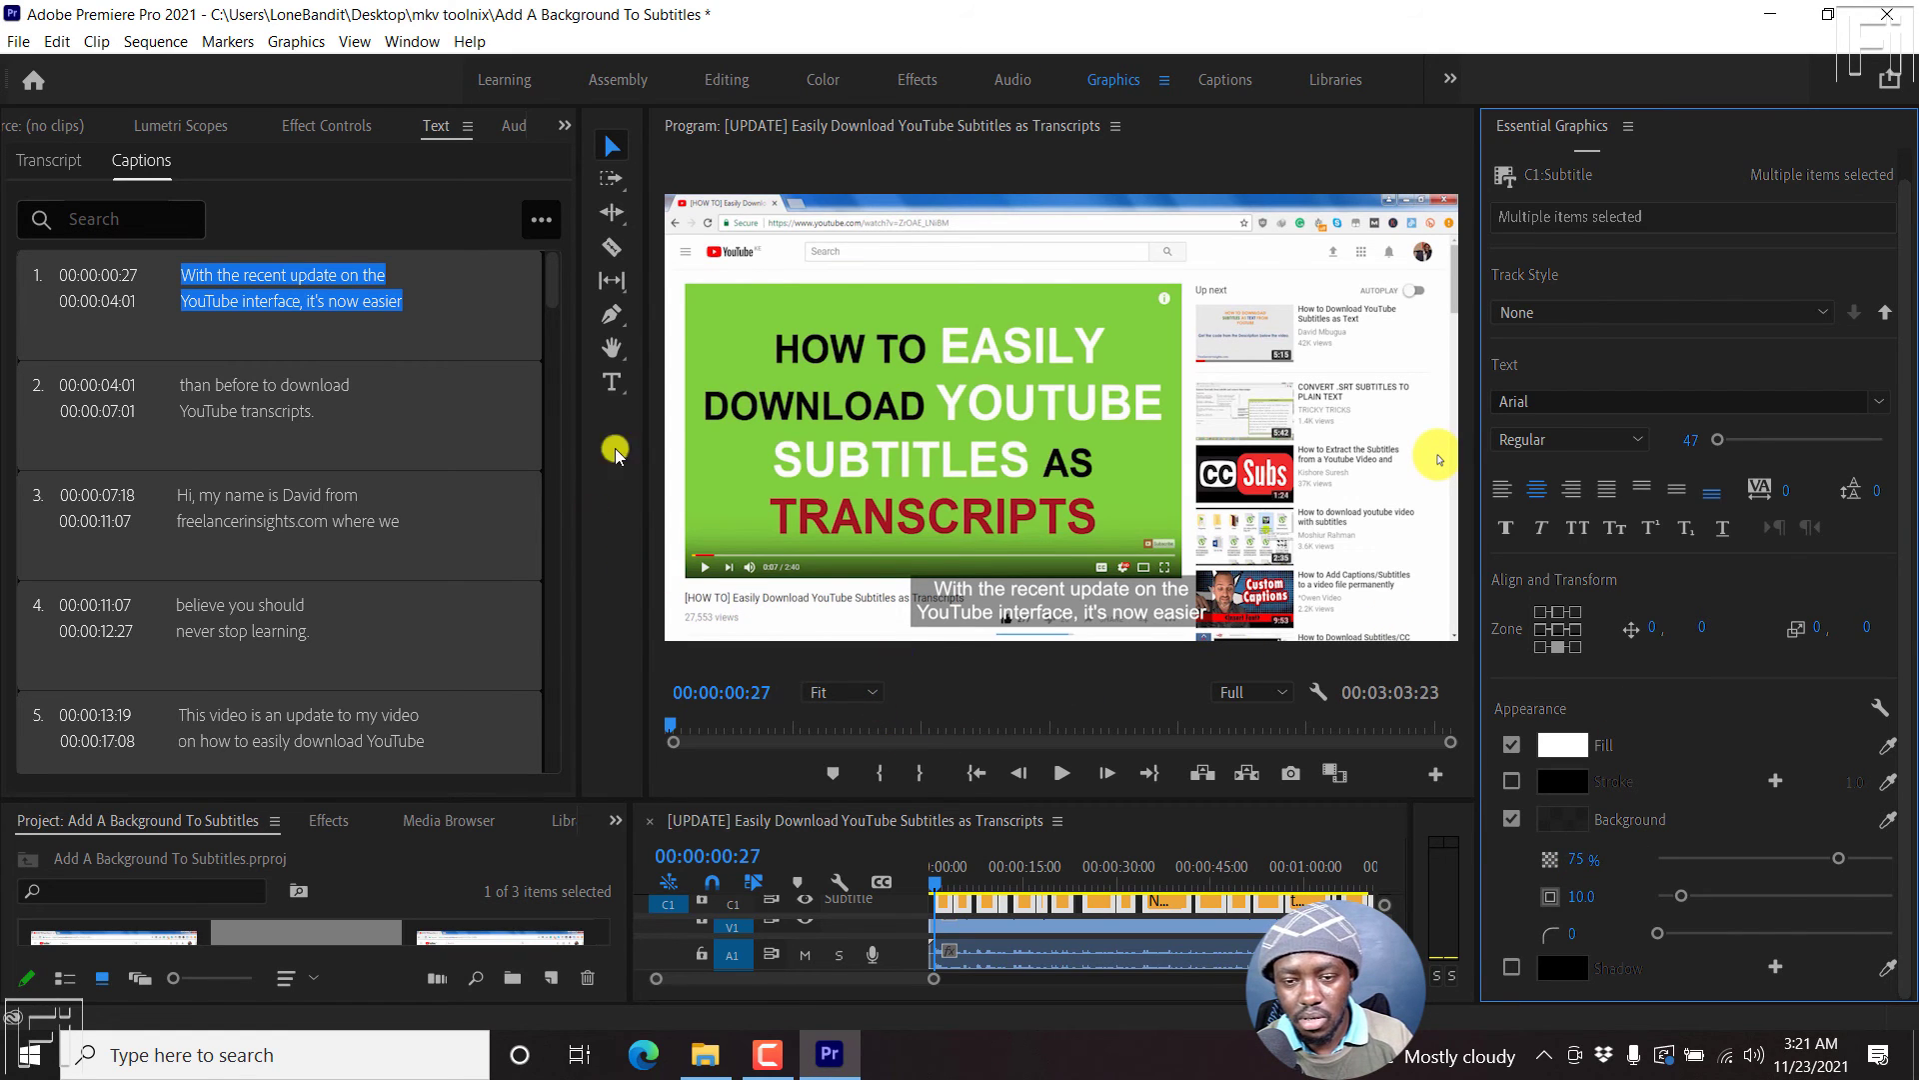
Maximize the Program monitor to inspect the styled captions, then restore the layout.
left_click(832, 160)
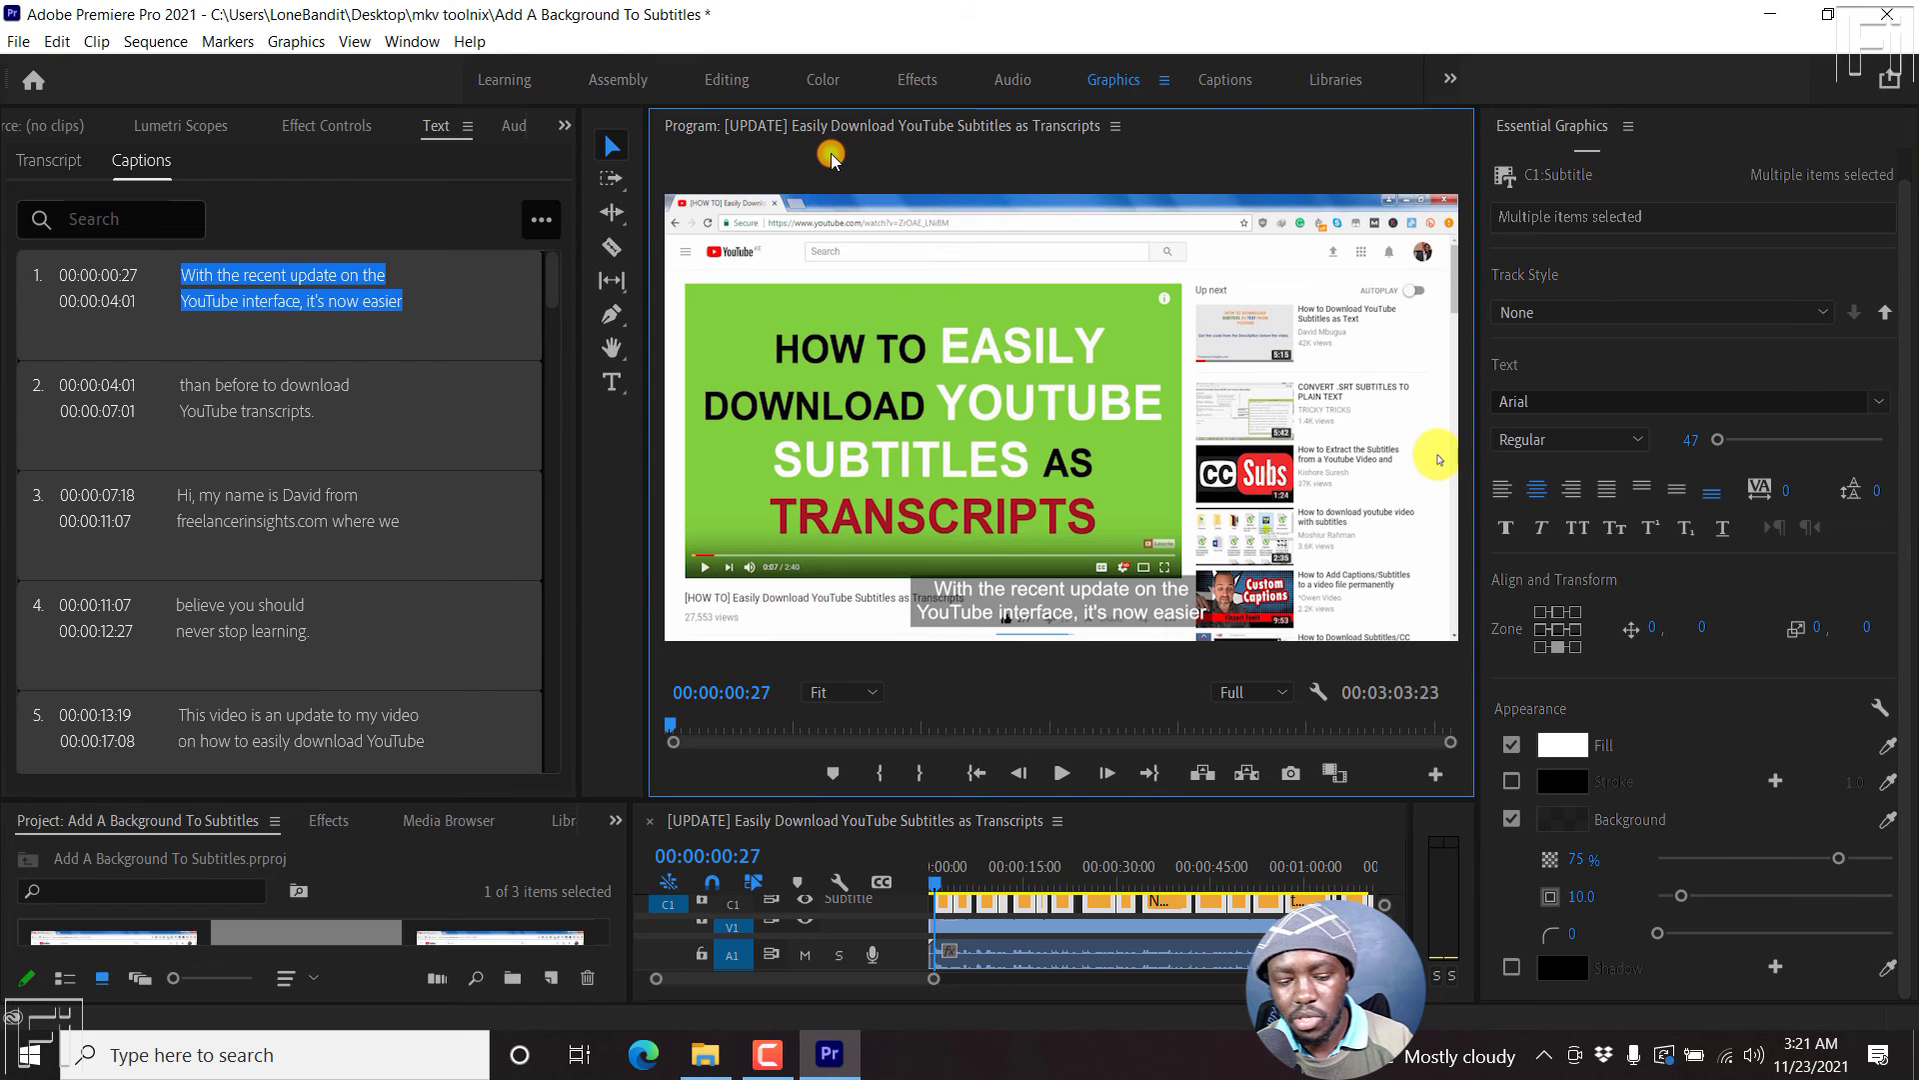
key("grave")
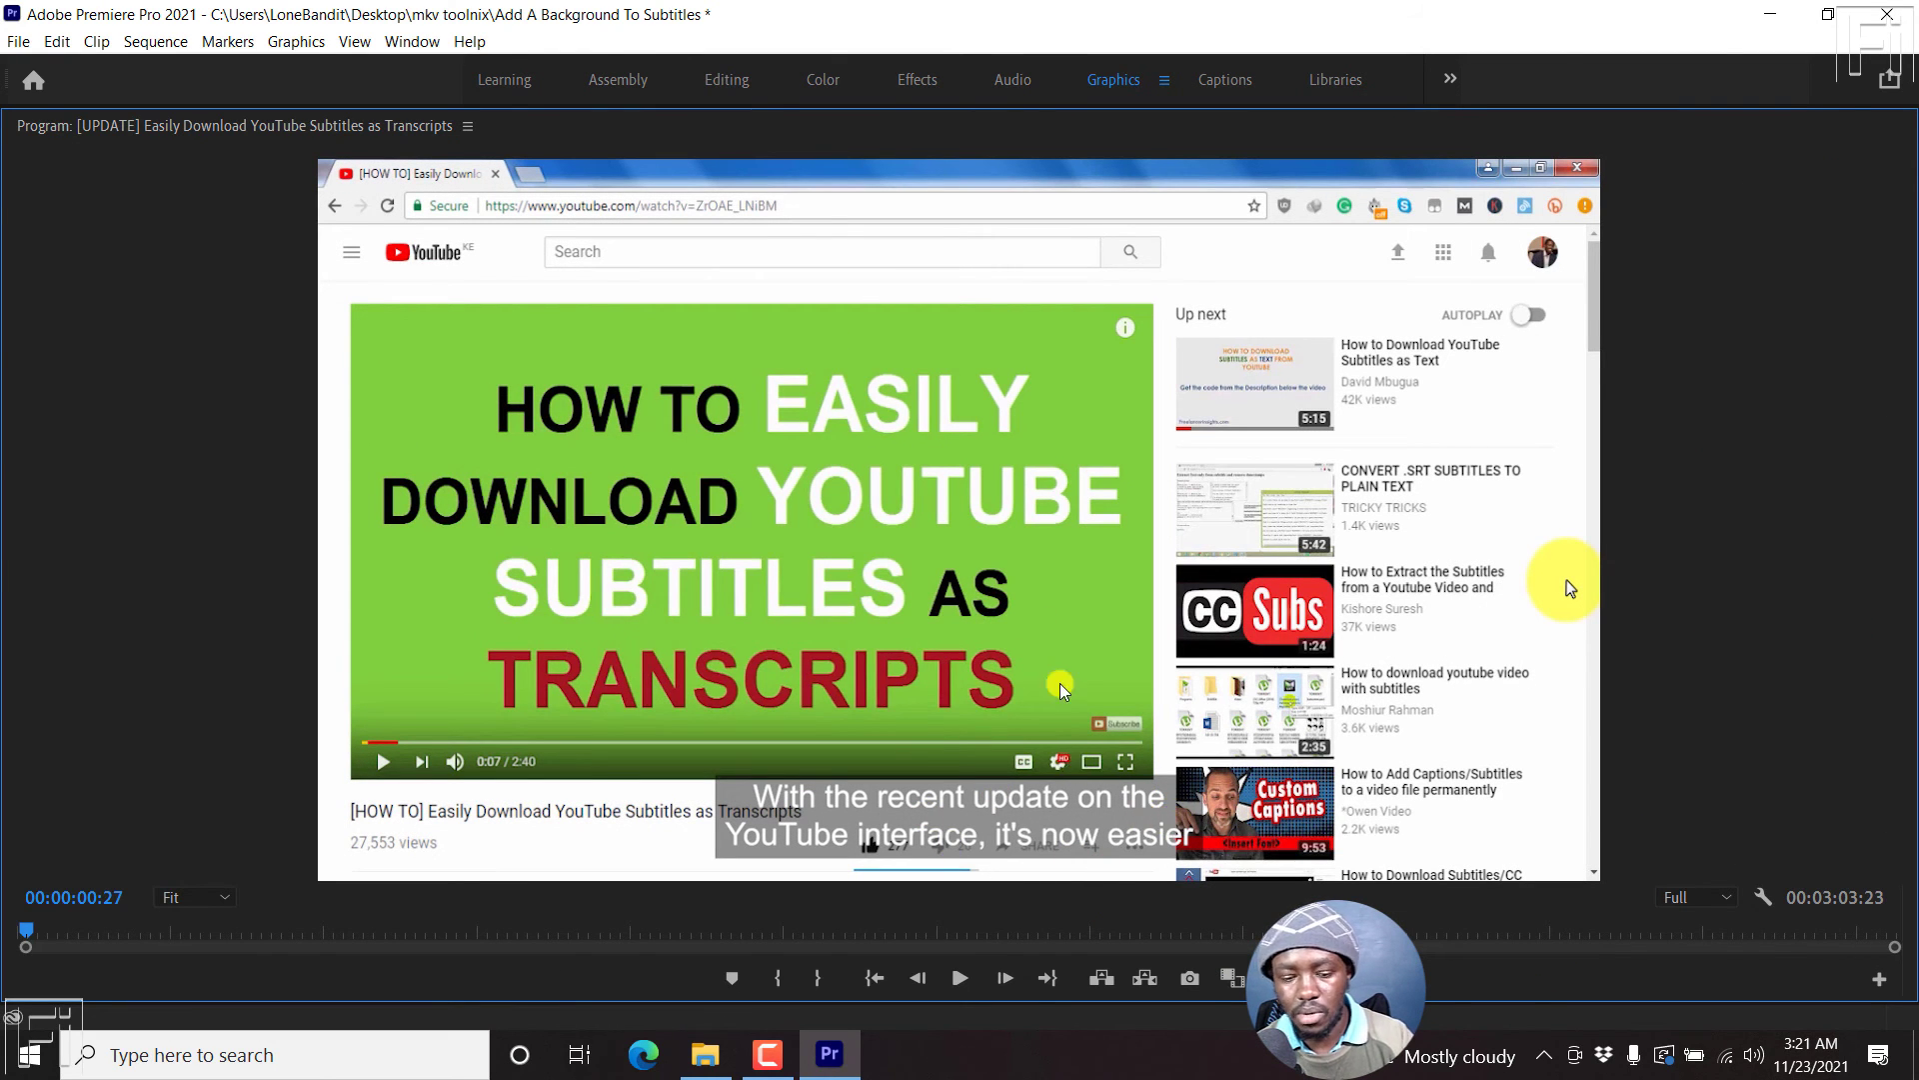
key("grave")
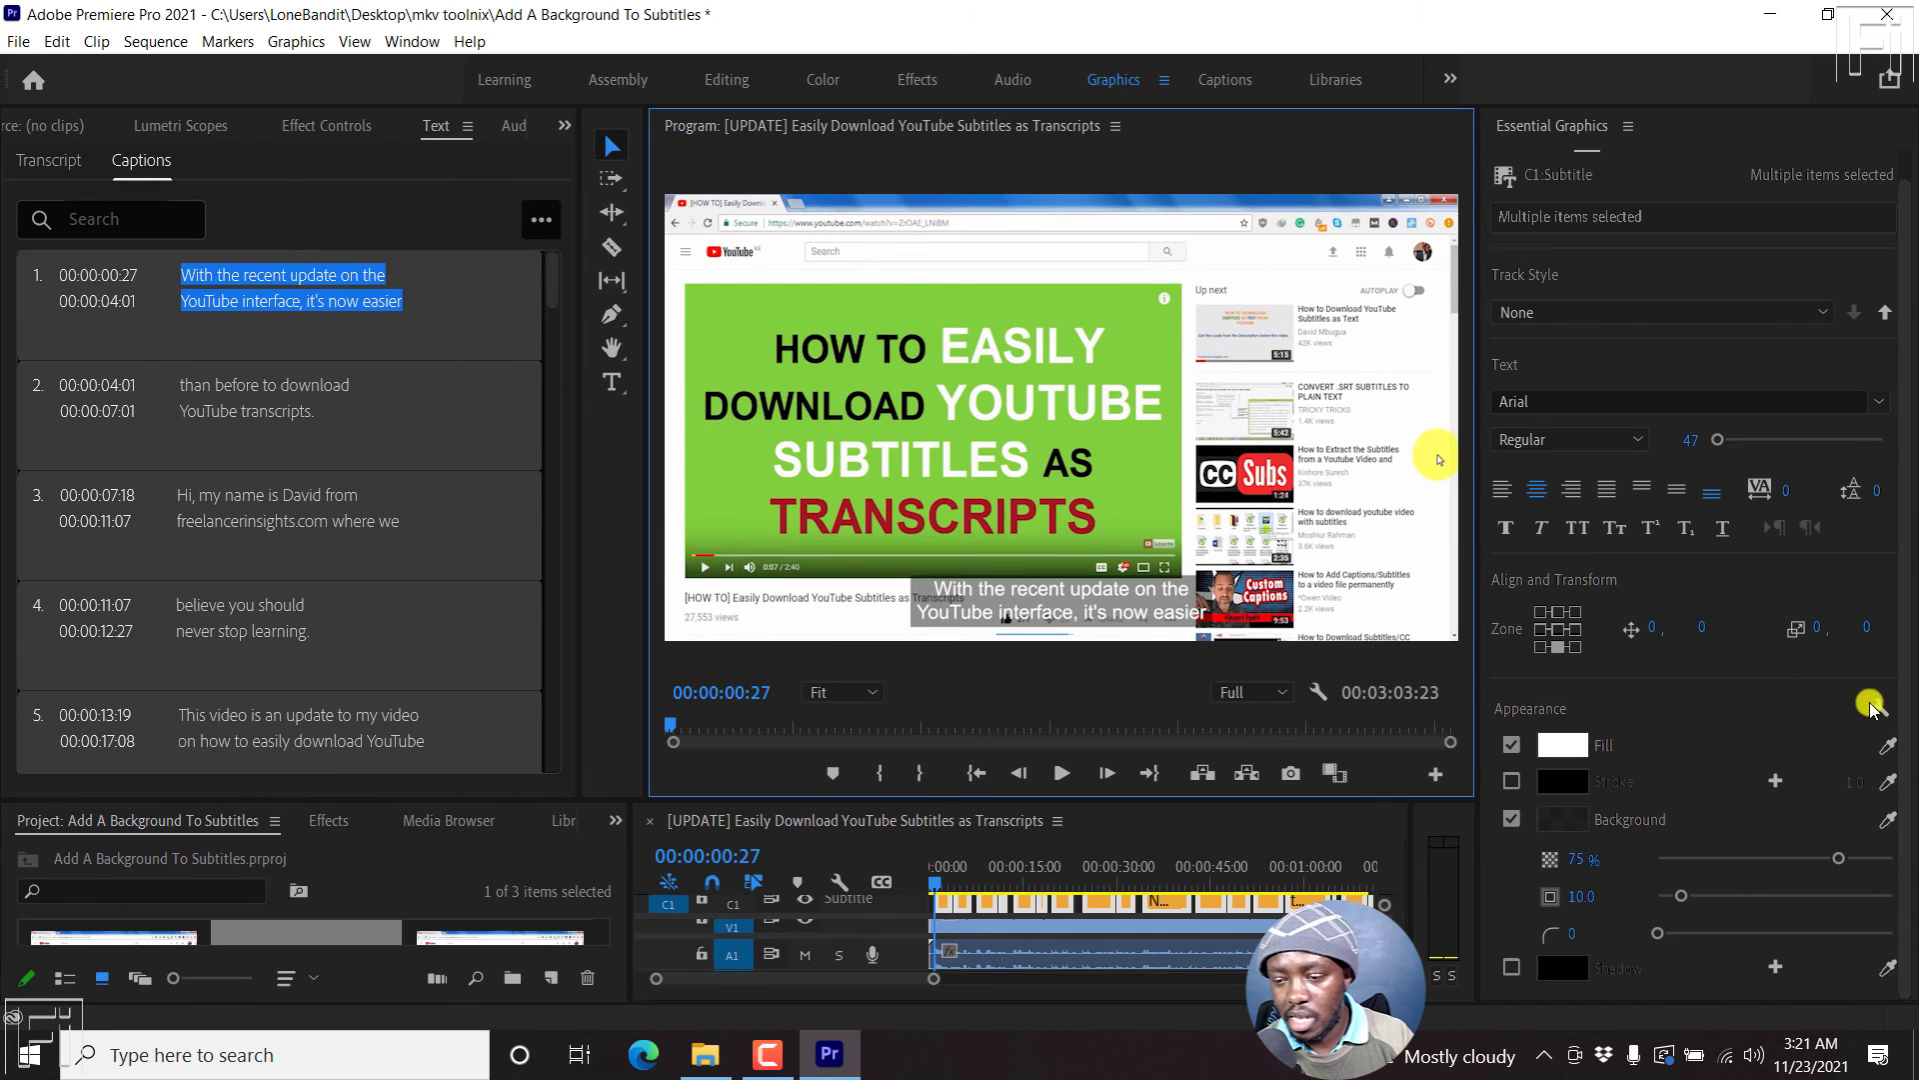
Preview captions 2, 3, 4 and 6, ending on 'subtitles as transcripts.'.
left_click(1907, 684)
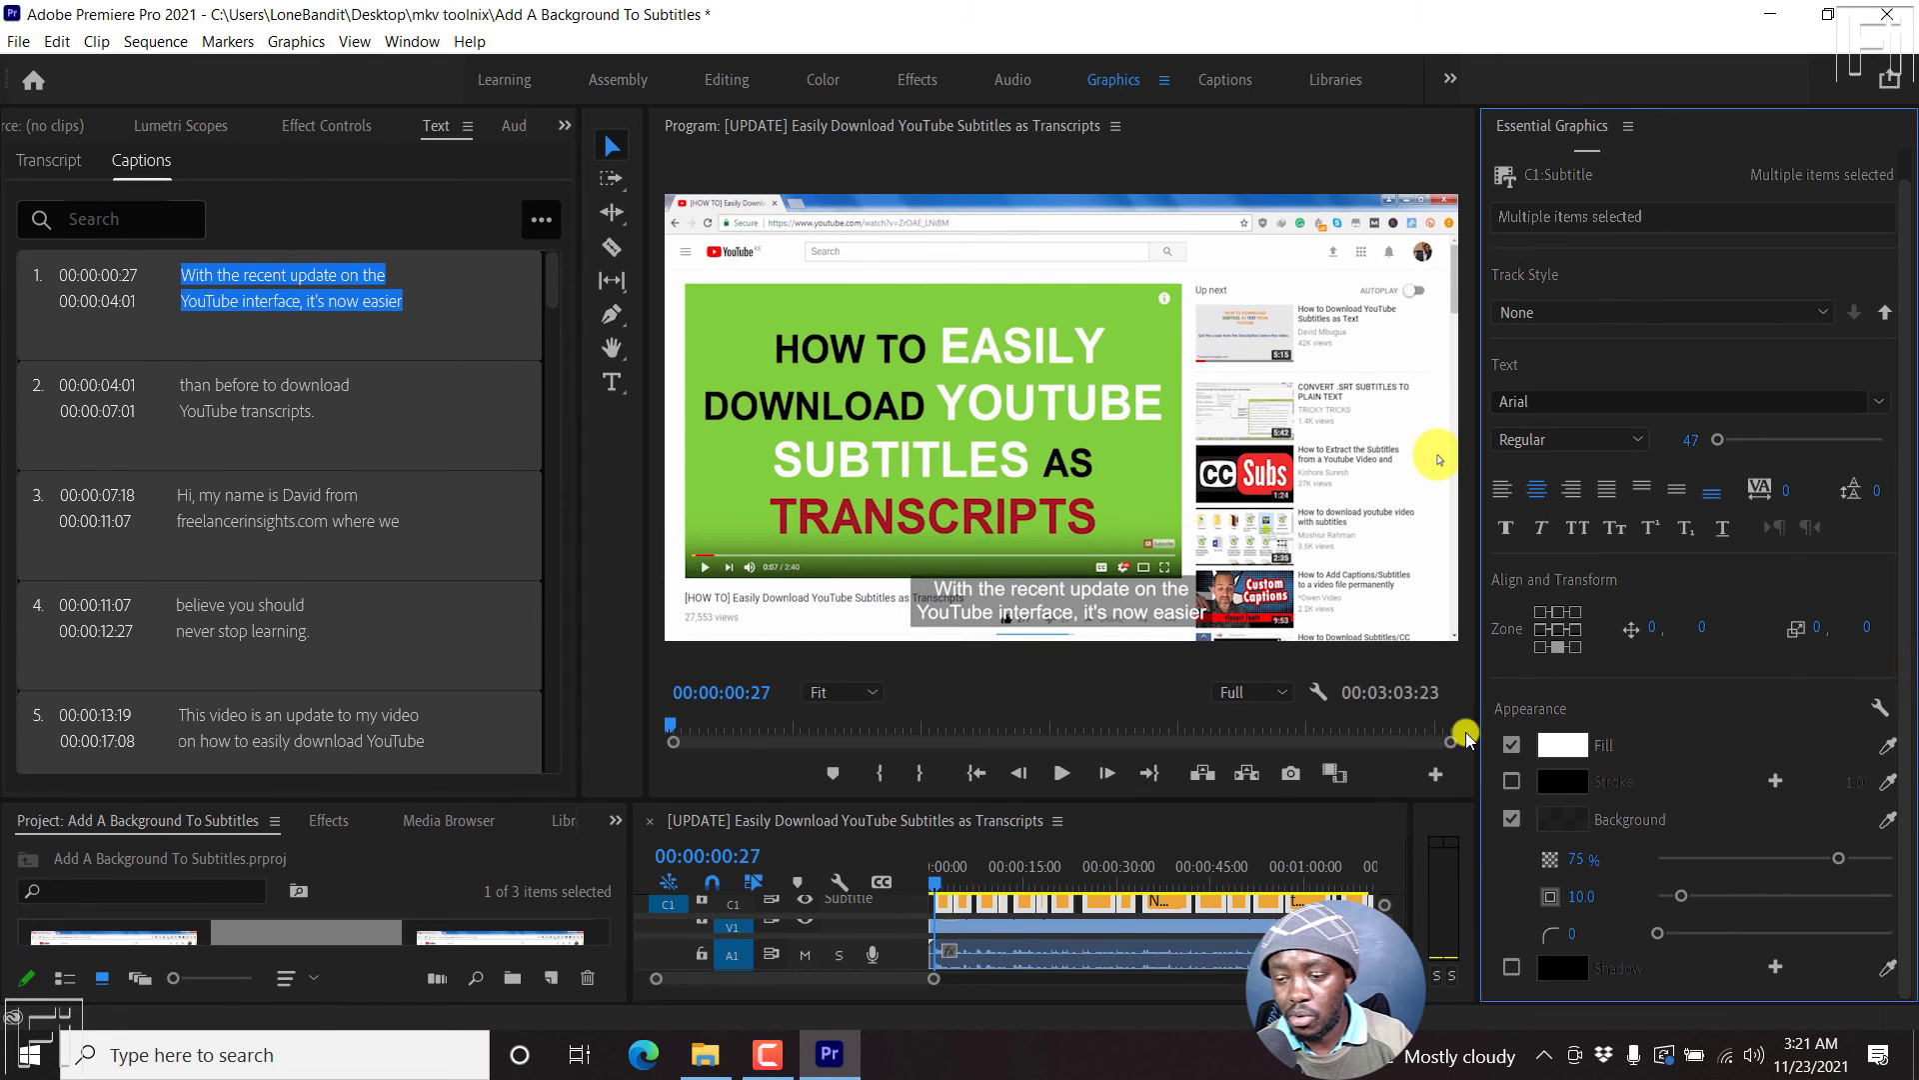
left_click(348, 399)
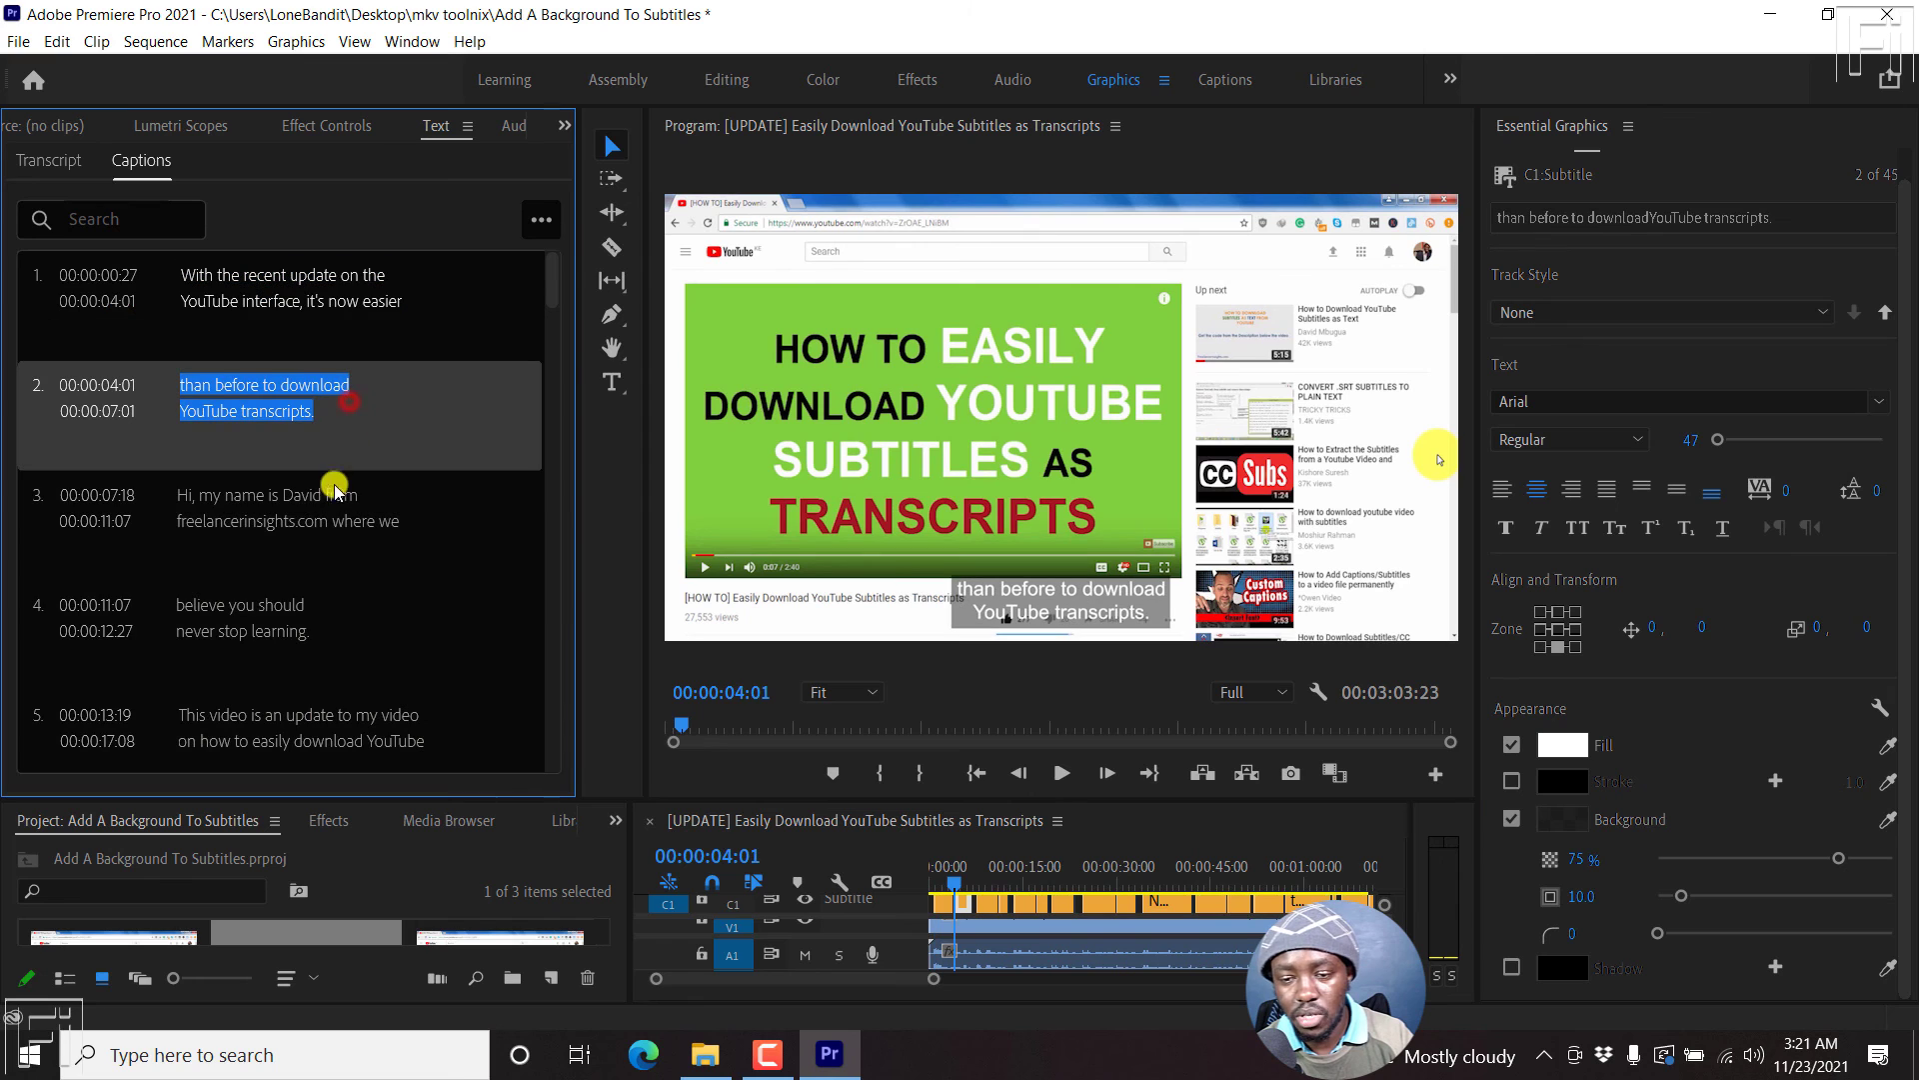
left_click(330, 500)
left_click(321, 622)
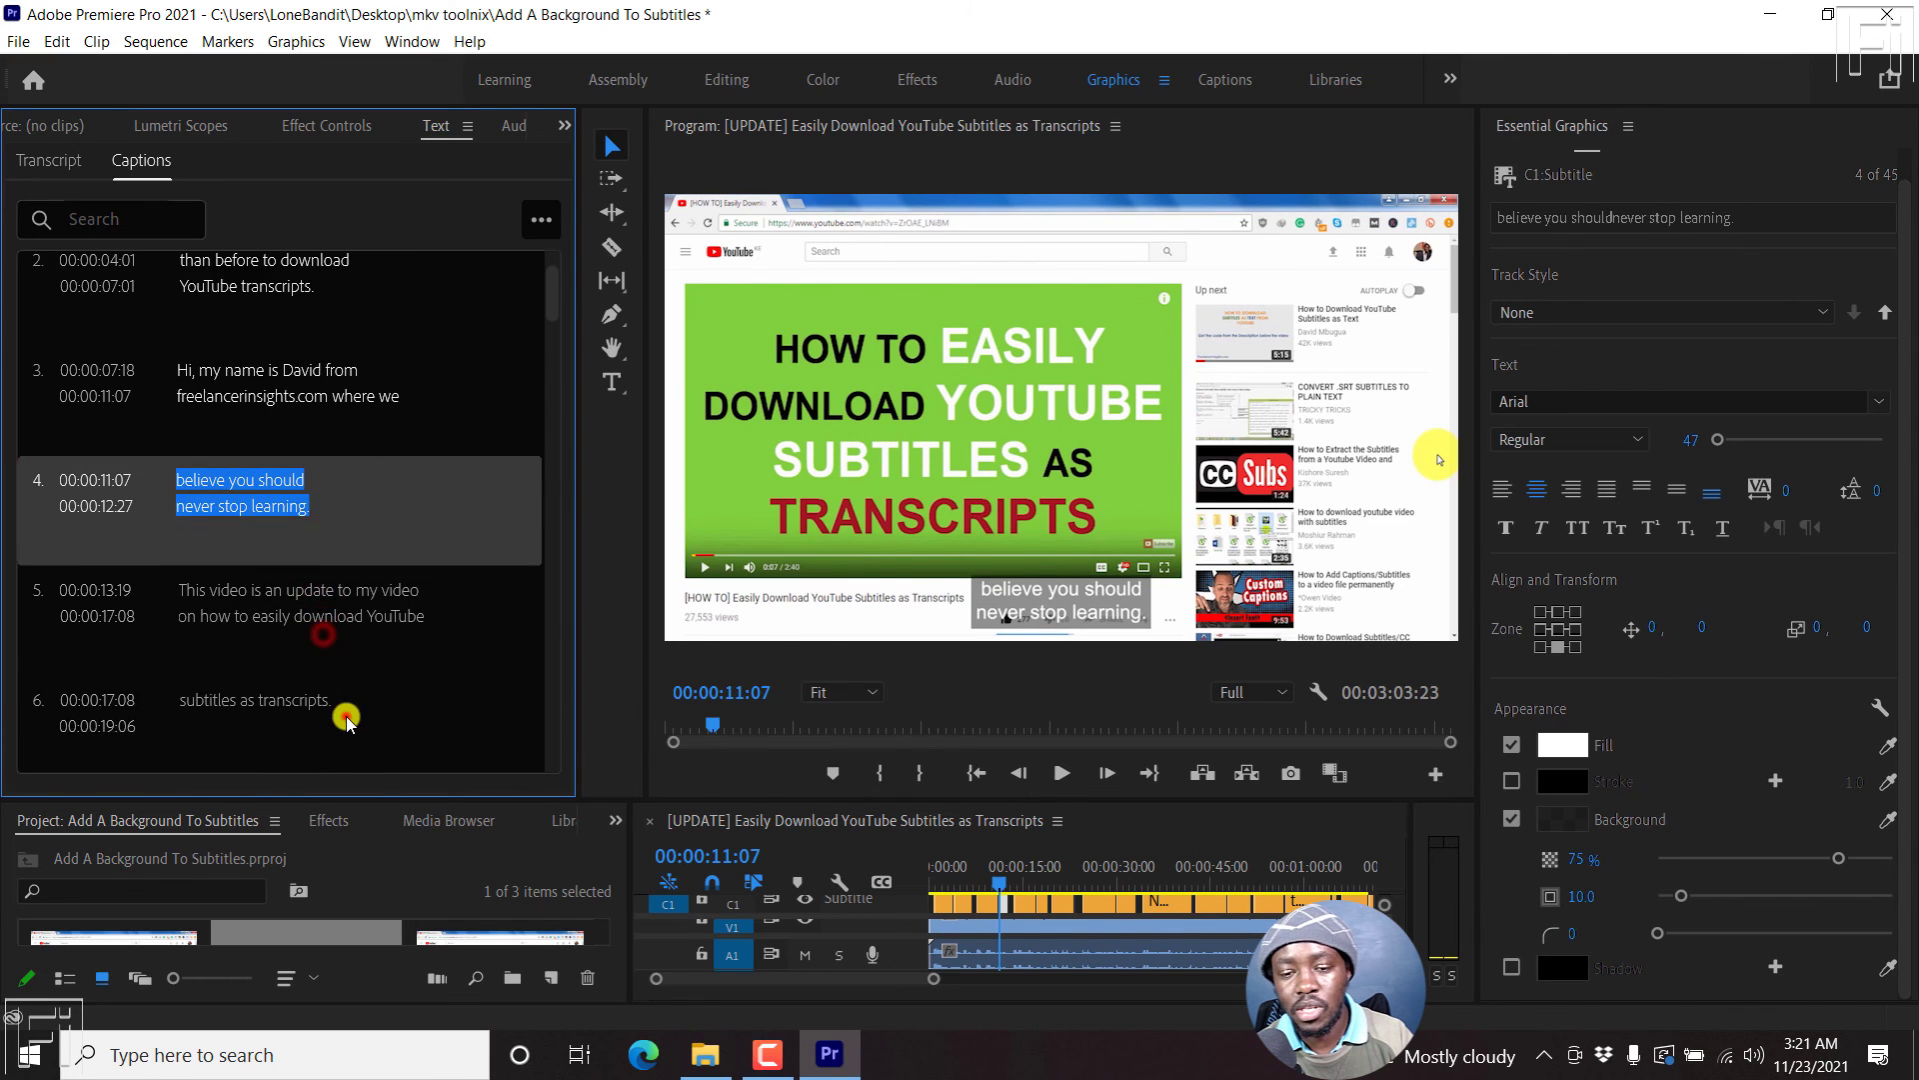
left_click(325, 587)
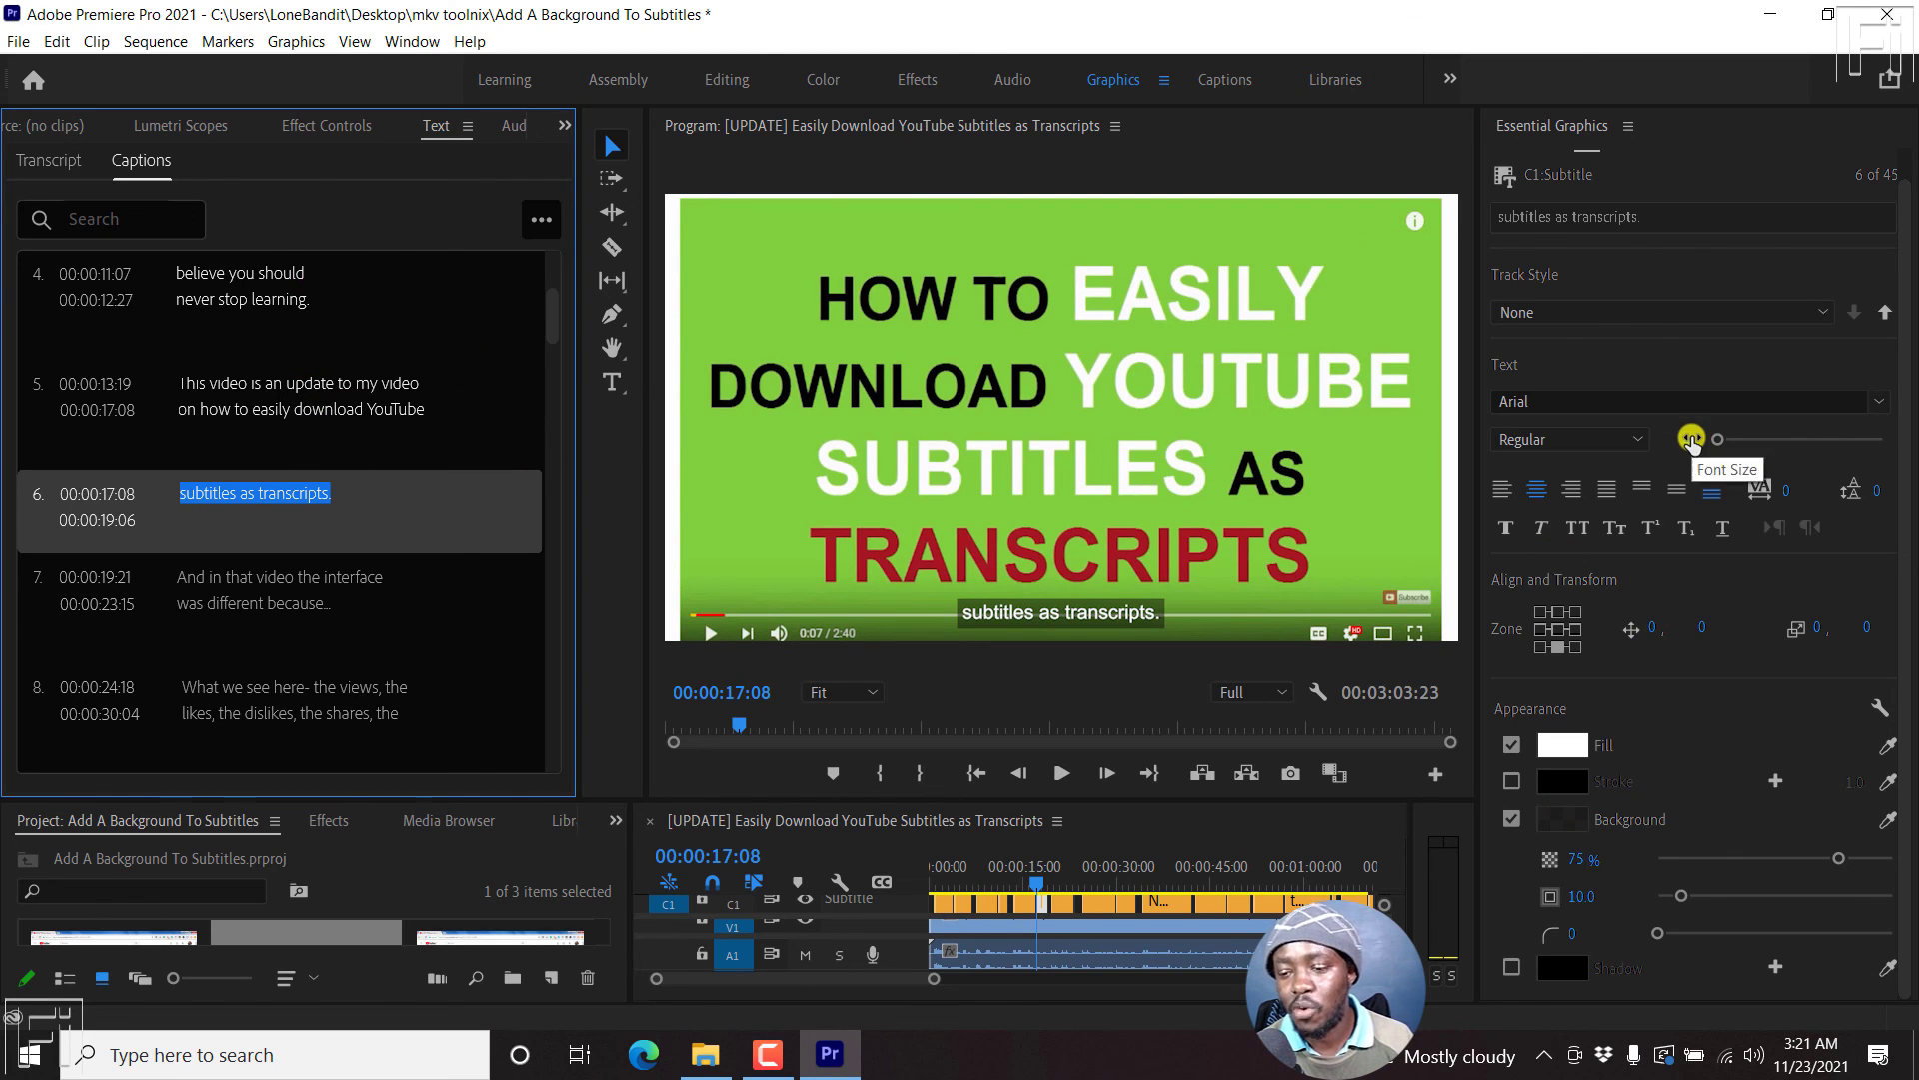
Select caption 5, 'This video is an update to my video…', to preview its dark 75% background box.
left_click(1907, 657)
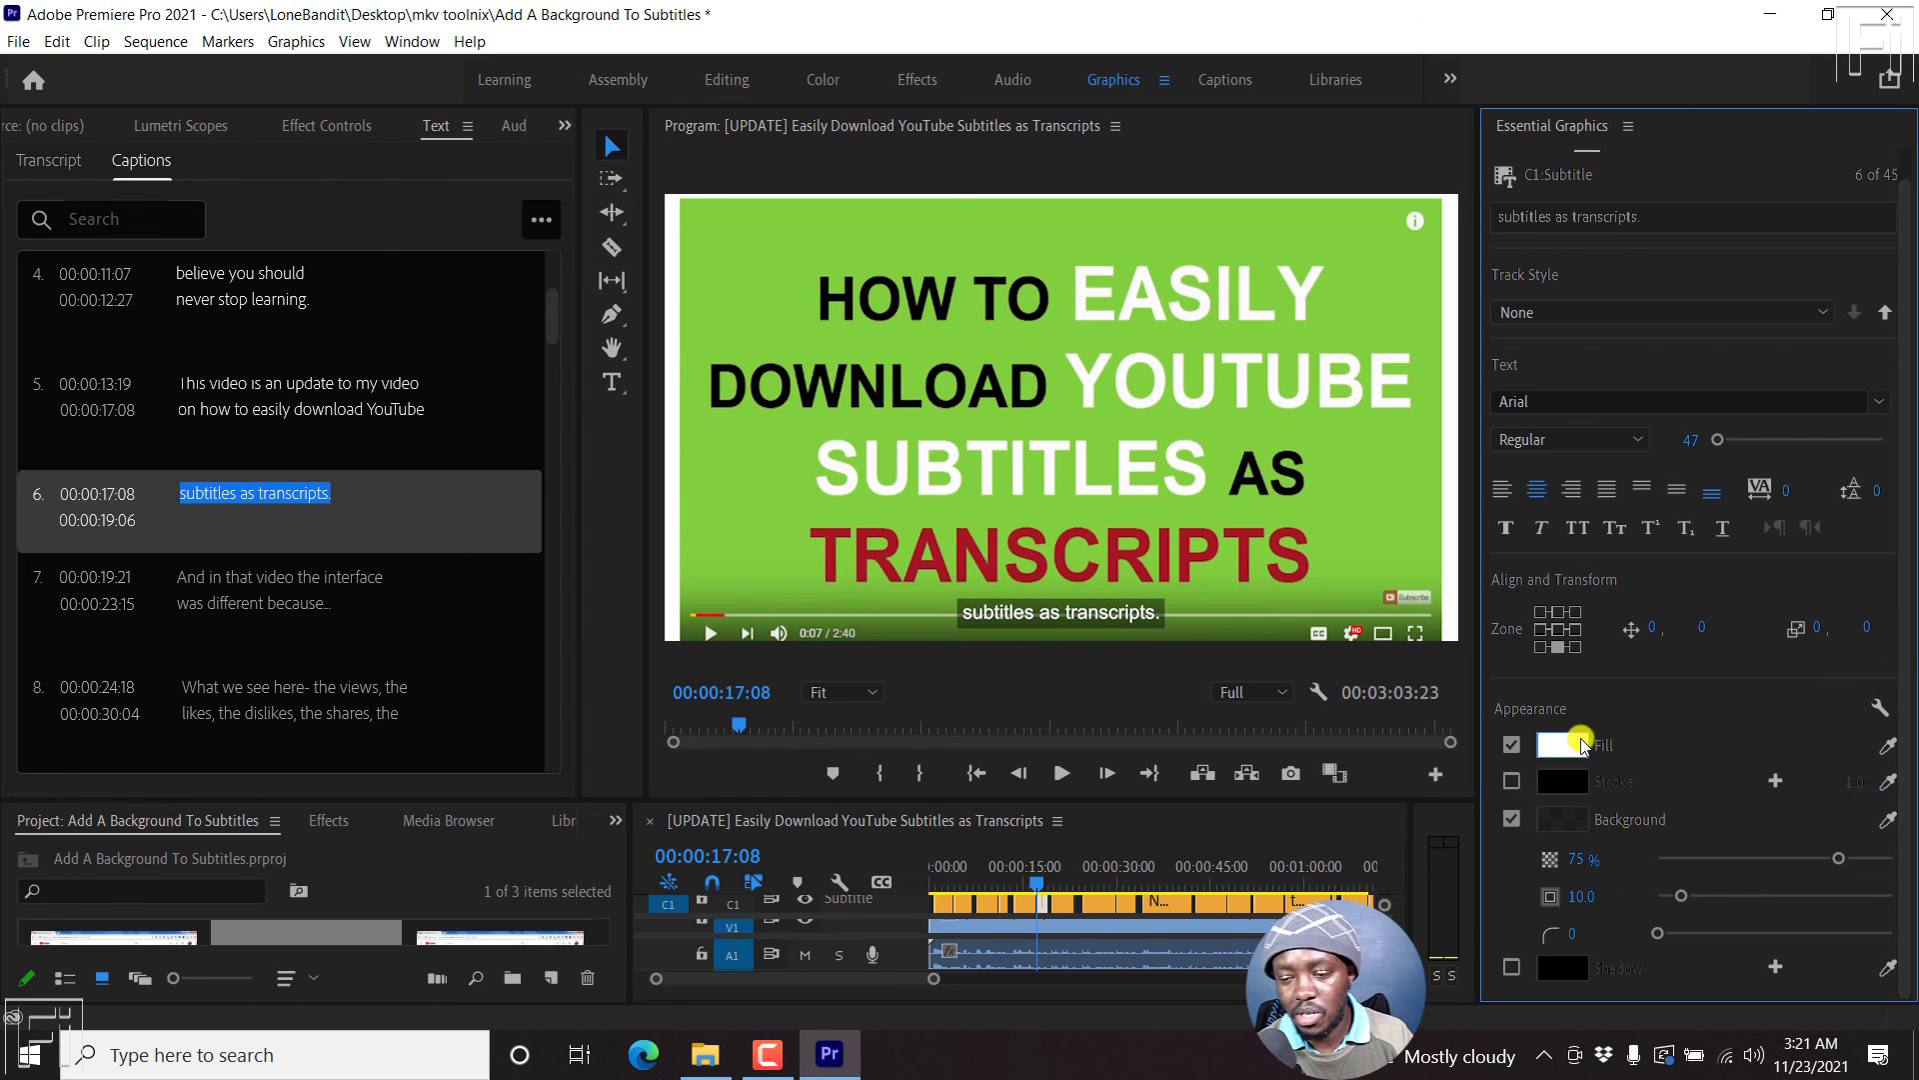
key("Up")
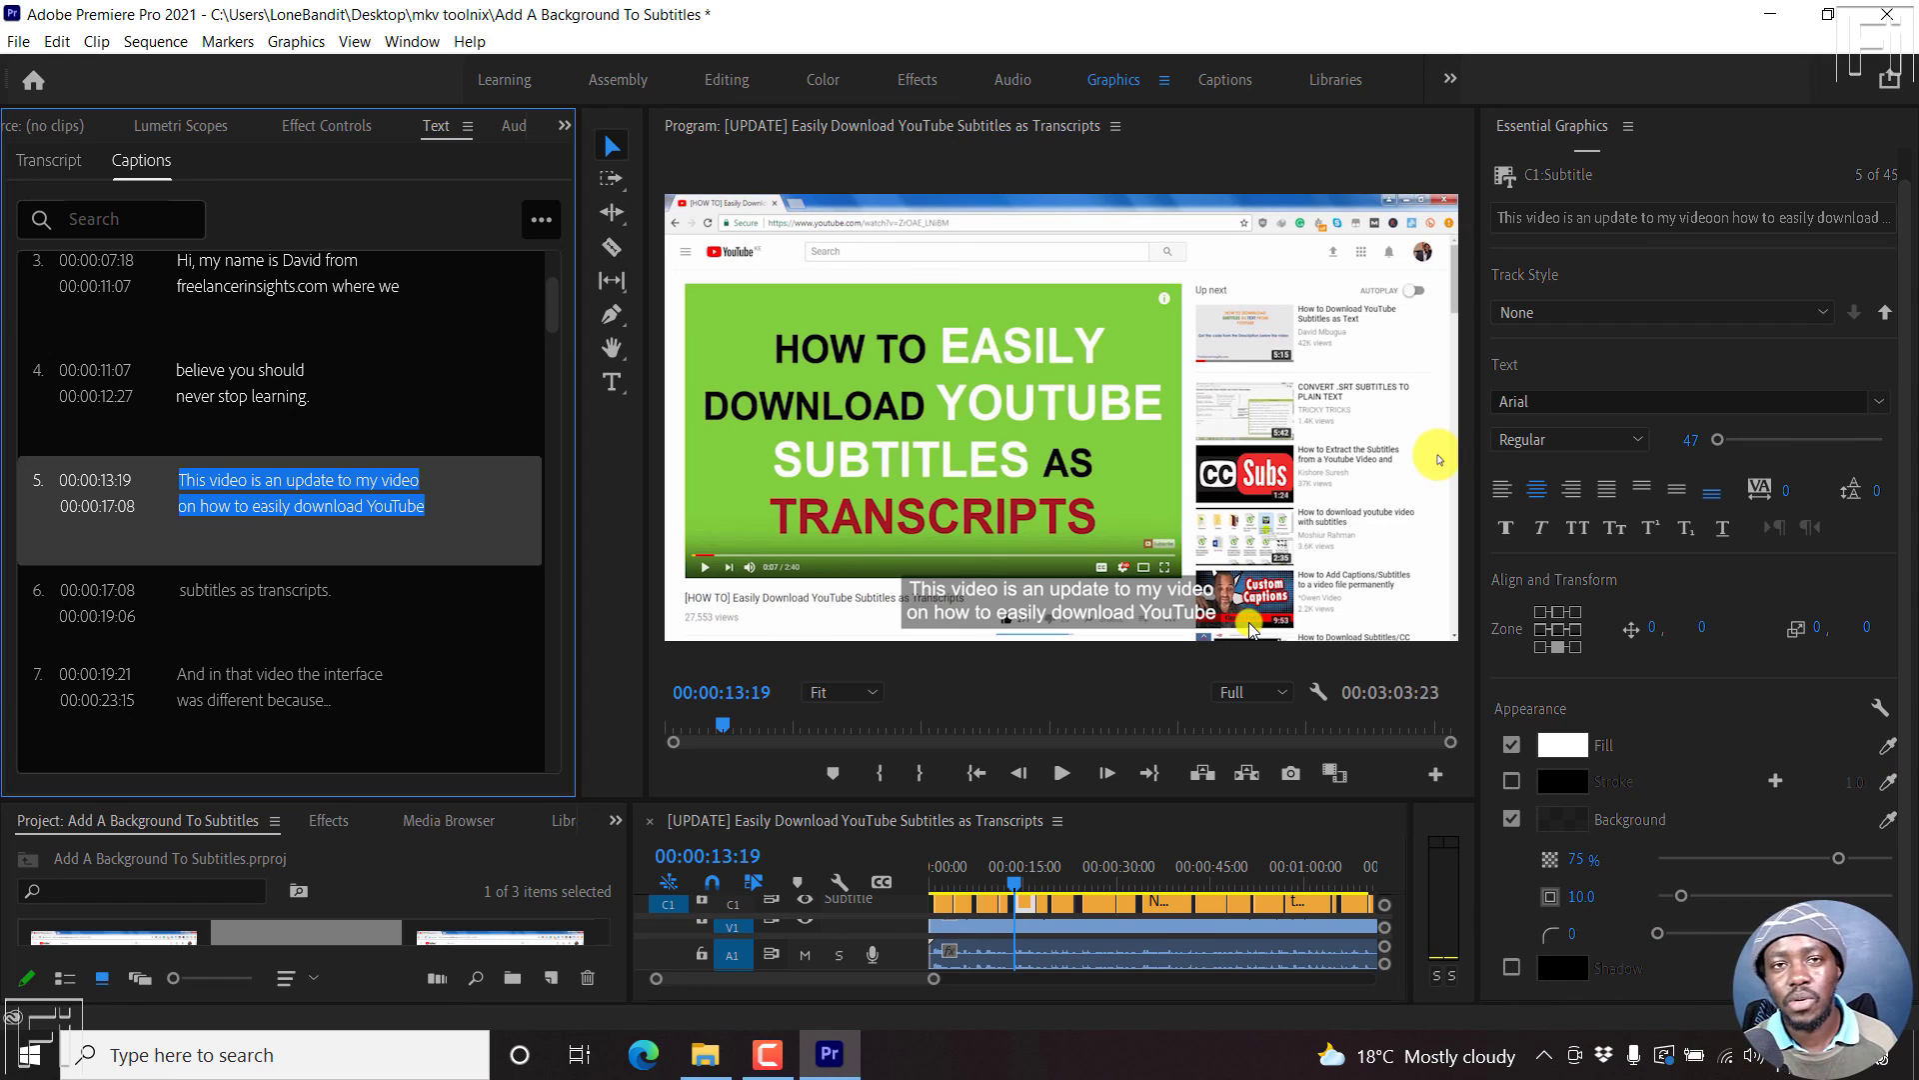